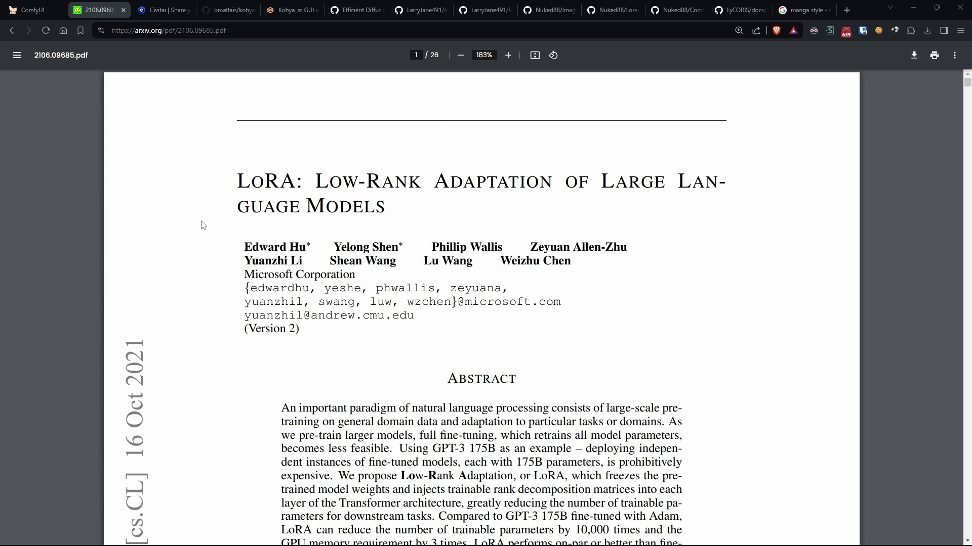
Step: Scroll through the arXiv LoRA paper PDF down to page 5
{"action": "scroll", "coordinate": [203, 225], "scroll_direction": "down", "scroll_amount": 1}
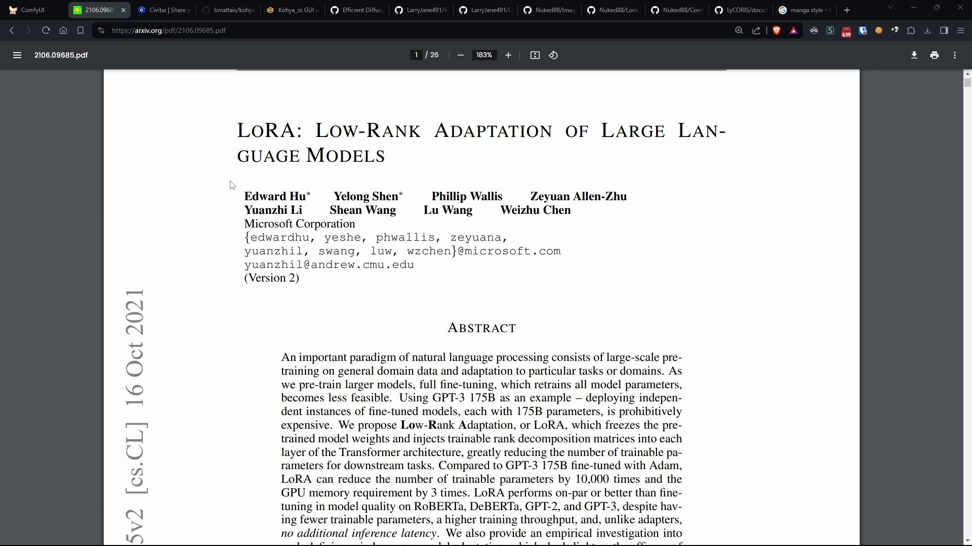
{"action": "scroll", "coordinate": [230, 181], "scroll_direction": "down", "scroll_amount": 5}
{"action": "scroll", "coordinate": [231, 184], "scroll_direction": "down", "scroll_amount": 4}
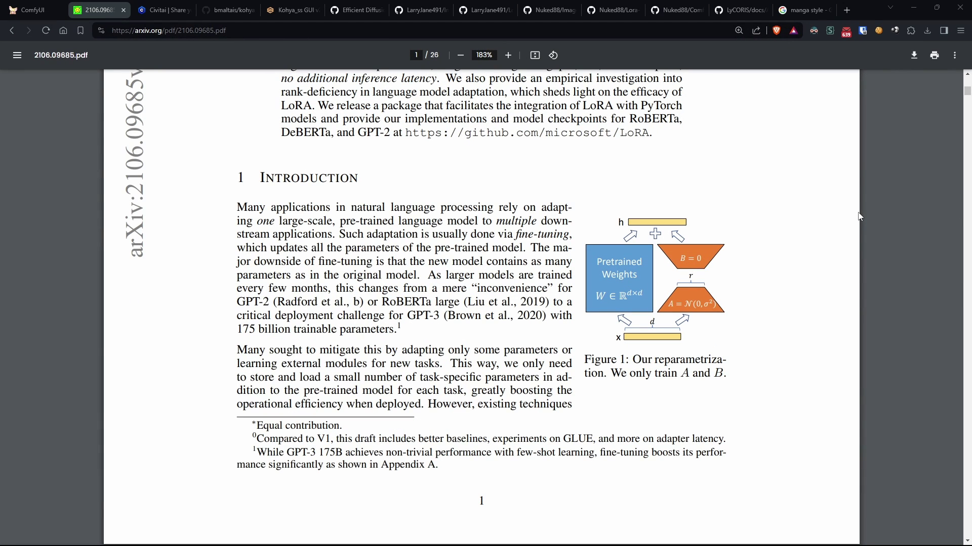
{"action": "scroll", "coordinate": [797, 197], "scroll_direction": "down", "scroll_amount": 5}
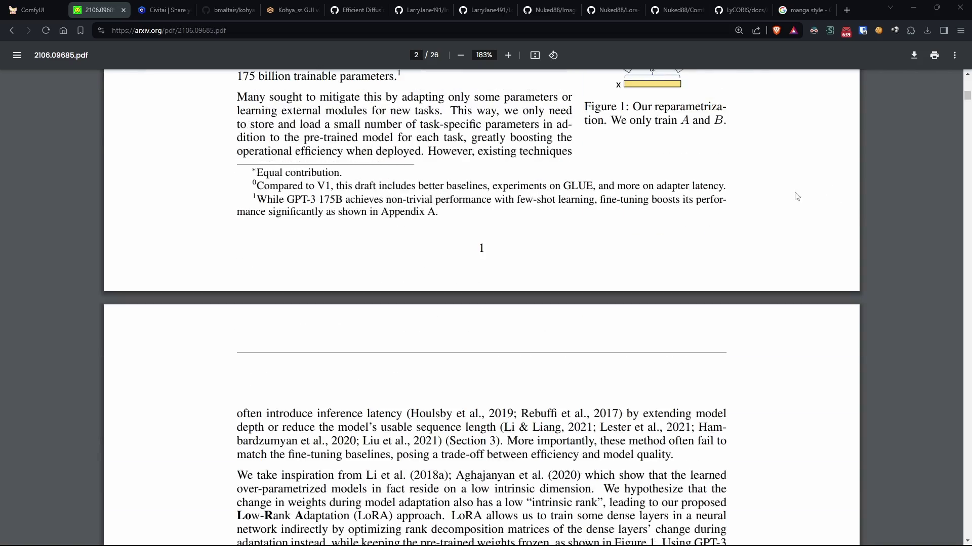
{"action": "scroll", "coordinate": [784, 203], "scroll_direction": "down", "scroll_amount": 10}
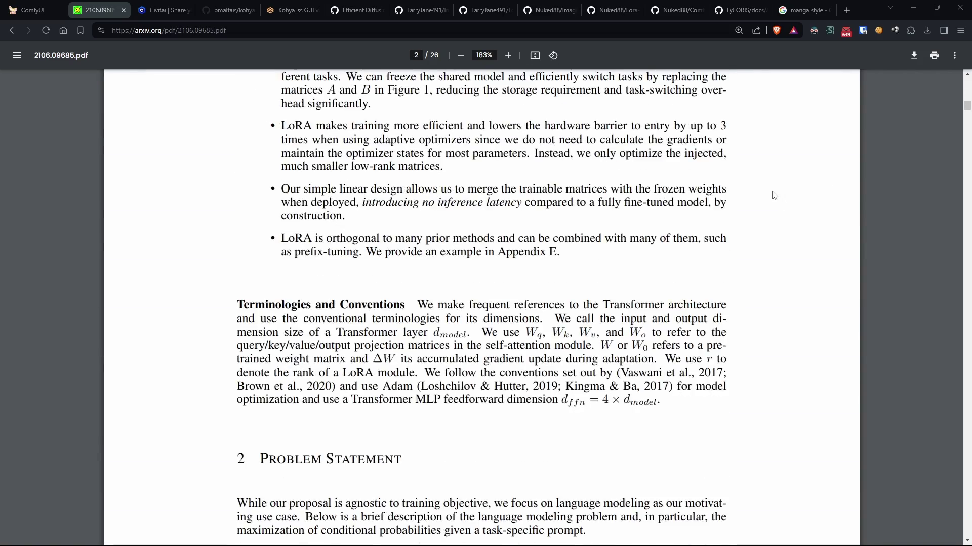
{"action": "scroll", "coordinate": [773, 196], "scroll_direction": "down", "scroll_amount": 5}
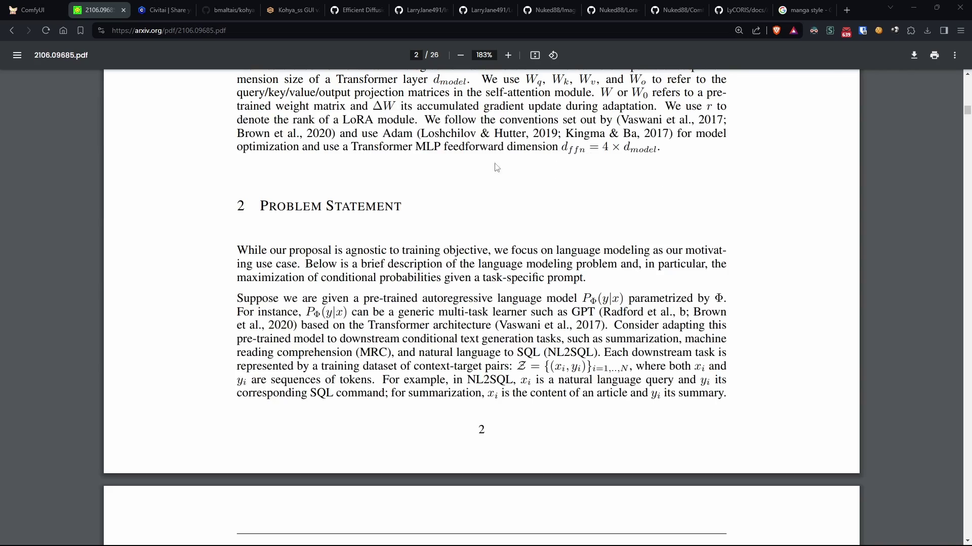
{"action": "scroll", "coordinate": [497, 167], "scroll_direction": "down", "scroll_amount": 6}
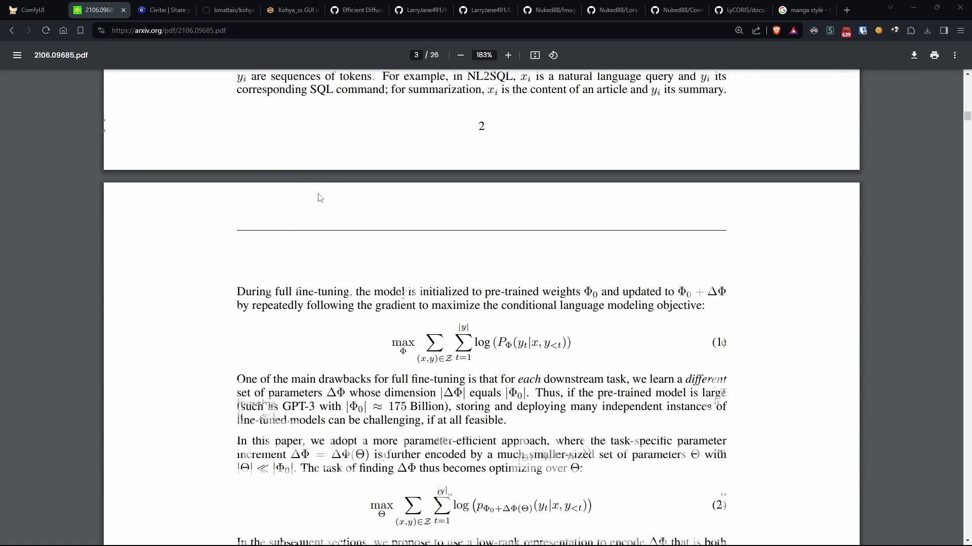
{"action": "scroll", "coordinate": [320, 197], "scroll_direction": "down", "scroll_amount": 5}
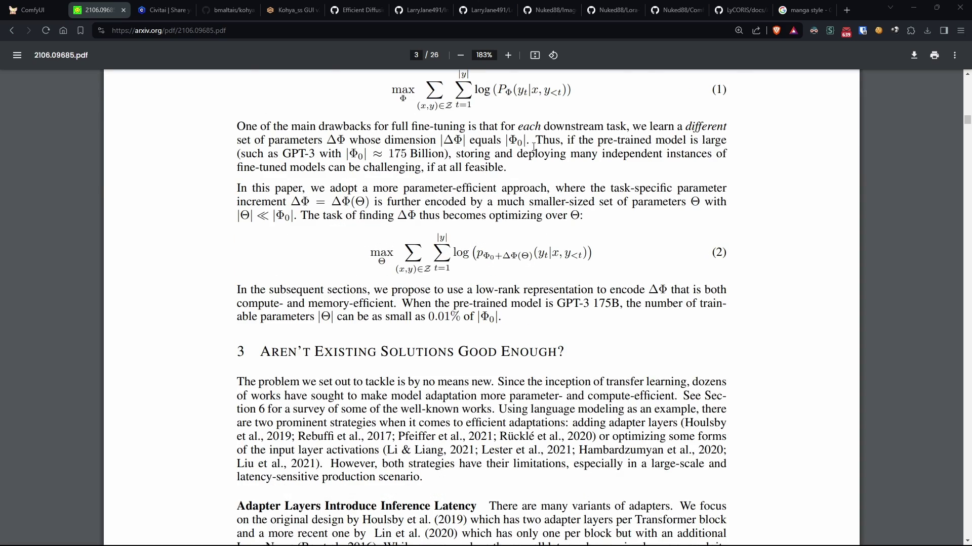
{"action": "scroll", "coordinate": [533, 147], "scroll_direction": "down", "scroll_amount": 7}
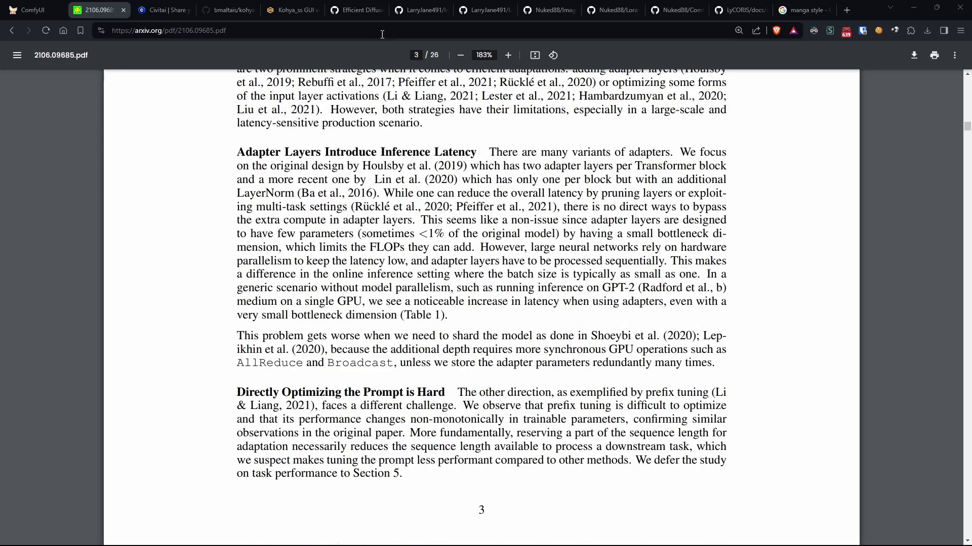
{"action": "scroll", "coordinate": [192, 167], "scroll_direction": "down", "scroll_amount": 3}
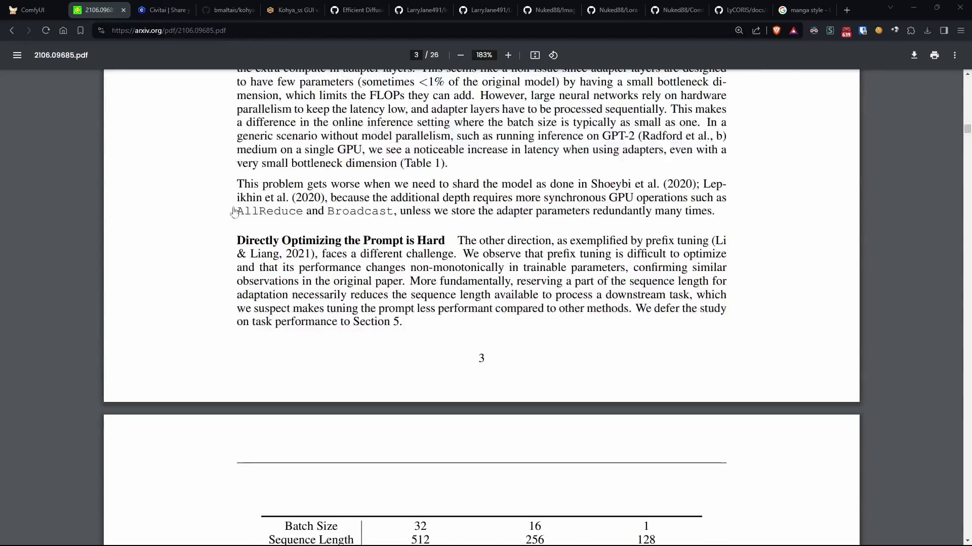
{"action": "scroll", "coordinate": [234, 213], "scroll_direction": "down", "scroll_amount": 8}
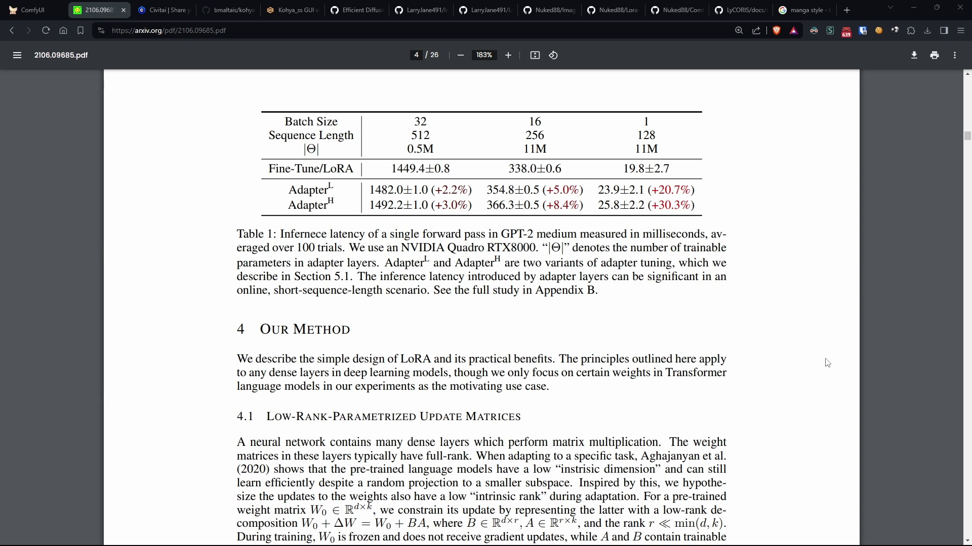
{"action": "scroll", "coordinate": [770, 160], "scroll_direction": "up", "scroll_amount": 1}
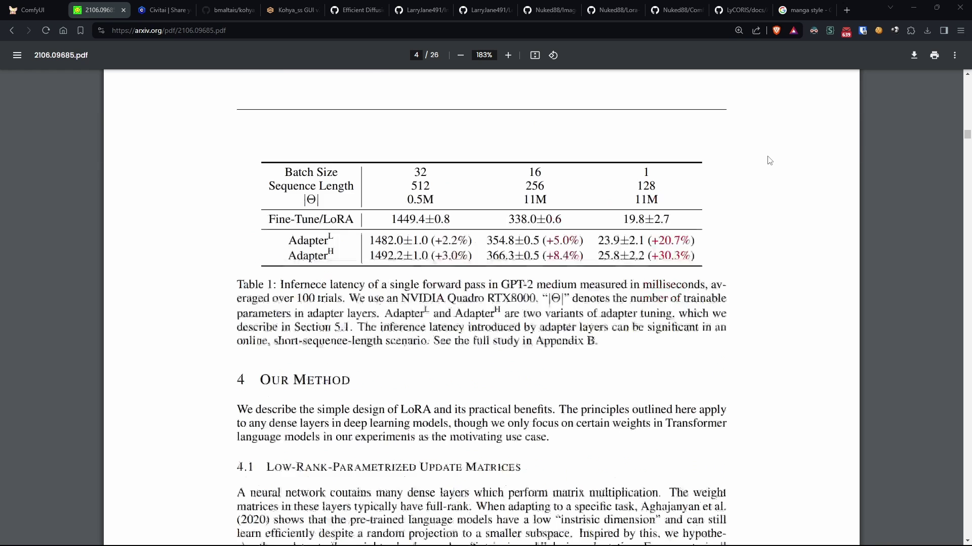
{"action": "scroll", "coordinate": [770, 161], "scroll_direction": "up", "scroll_amount": 3}
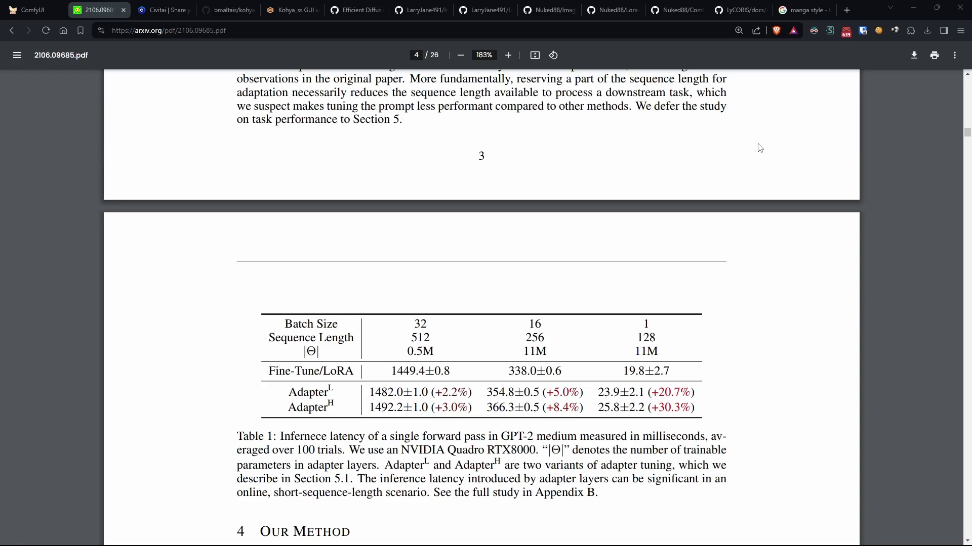
{"action": "scroll", "coordinate": [760, 147], "scroll_direction": "down", "scroll_amount": 15}
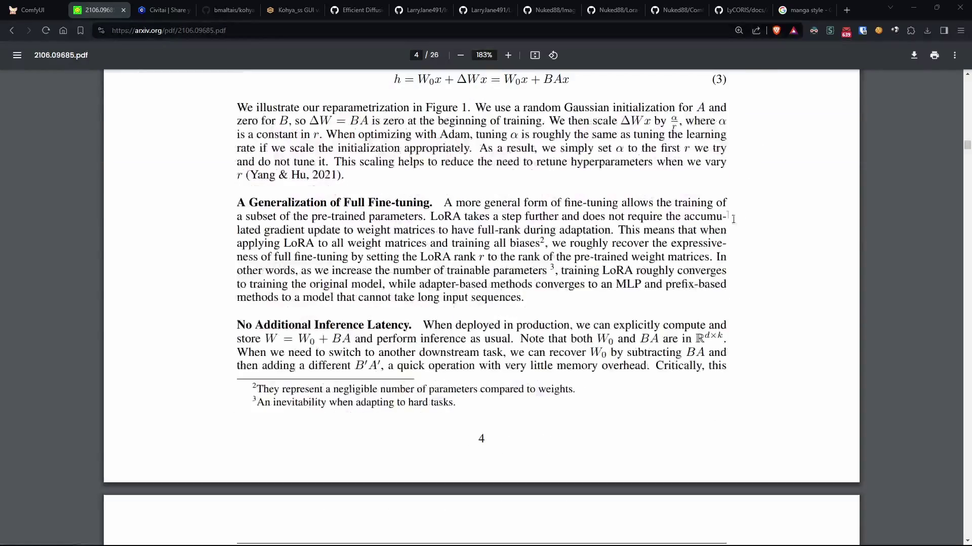
{"action": "scroll", "coordinate": [726, 215], "scroll_direction": "down", "scroll_amount": 7}
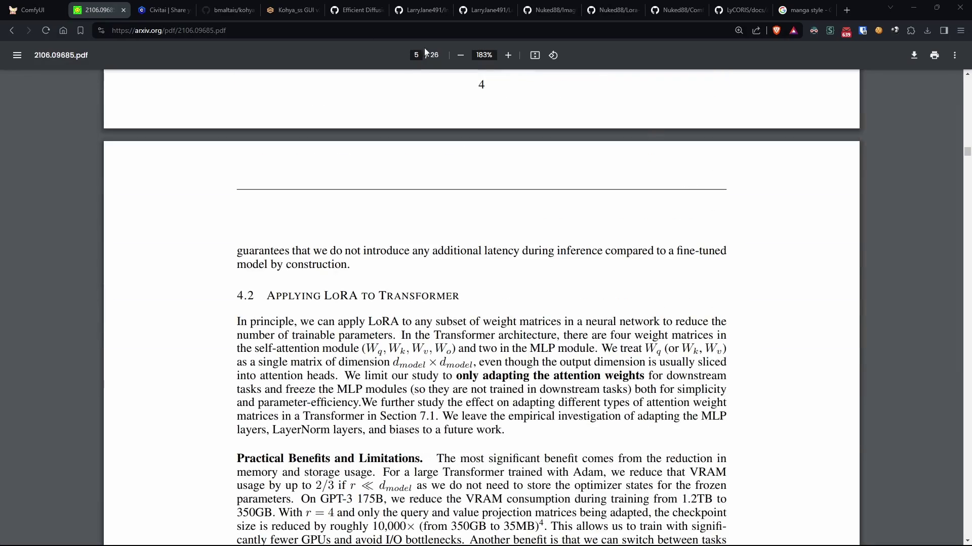
{"action": "scroll", "coordinate": [236, 173], "scroll_direction": "down", "scroll_amount": 1}
Step: Browse the Civitai LoRA model grid, then bring up the Kohya_ss GUI LoRA training page
{"action": "left_click", "coordinate": [160, 9]}
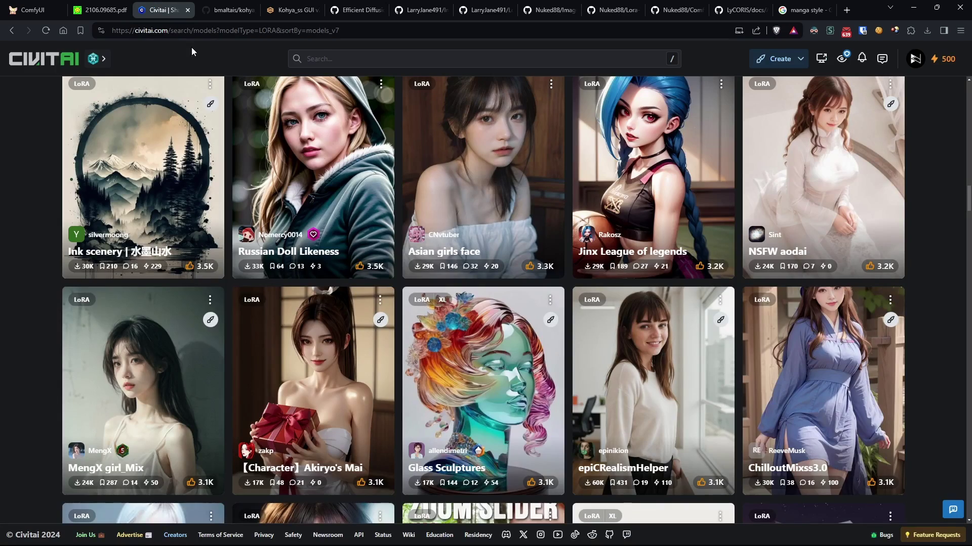
{"action": "scroll", "coordinate": [316, 311], "scroll_direction": "up", "scroll_amount": 20}
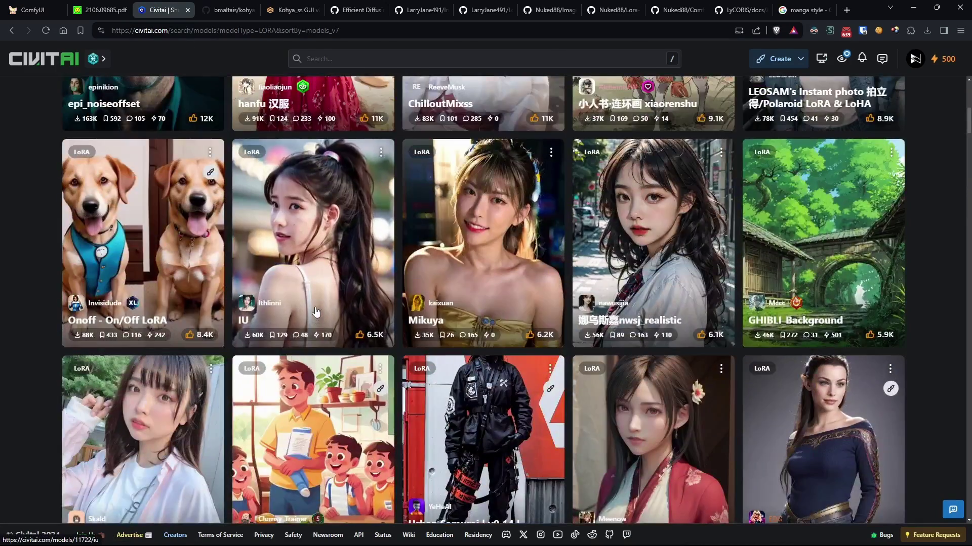
{"action": "scroll", "coordinate": [317, 311], "scroll_direction": "up", "scroll_amount": 10}
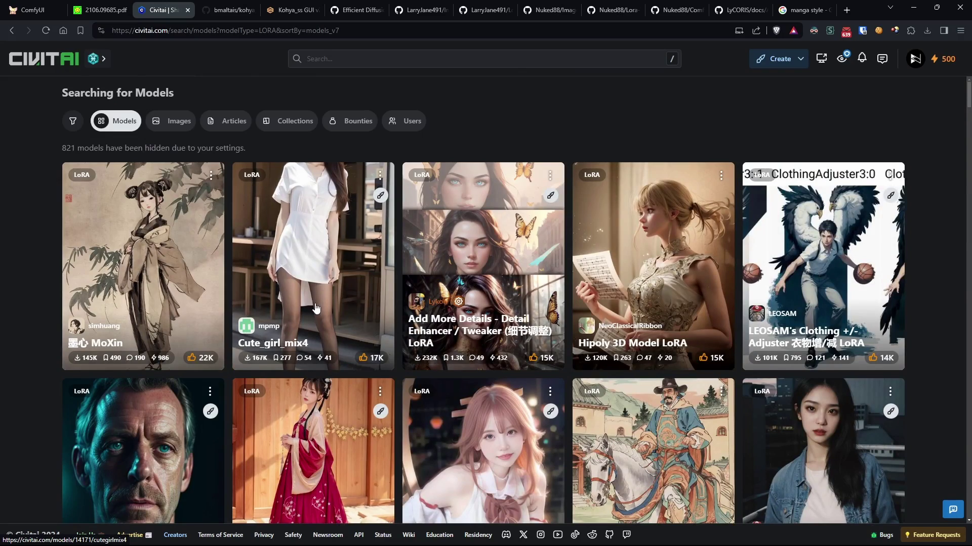
{"action": "scroll", "coordinate": [316, 307], "scroll_direction": "down", "scroll_amount": 3}
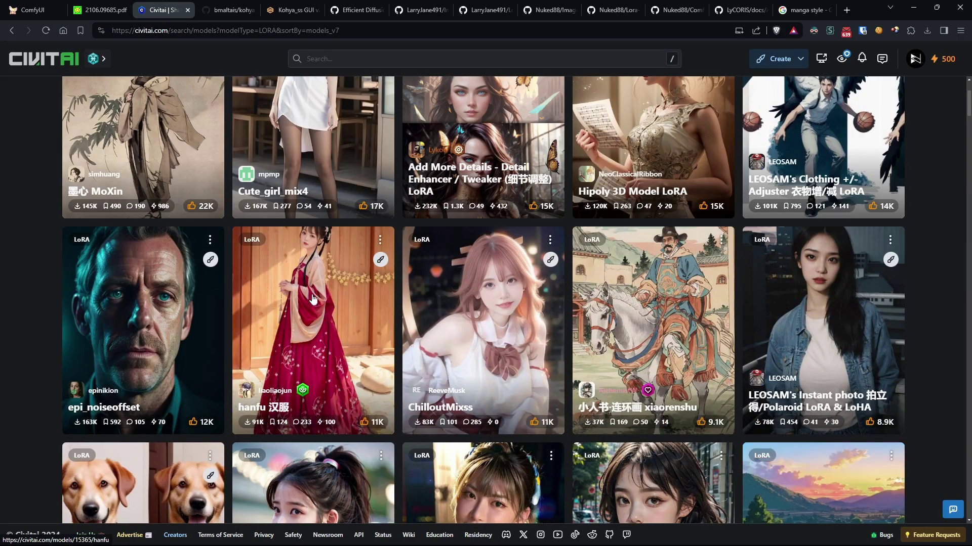
{"action": "scroll", "coordinate": [7, 225], "scroll_direction": "down", "scroll_amount": 2}
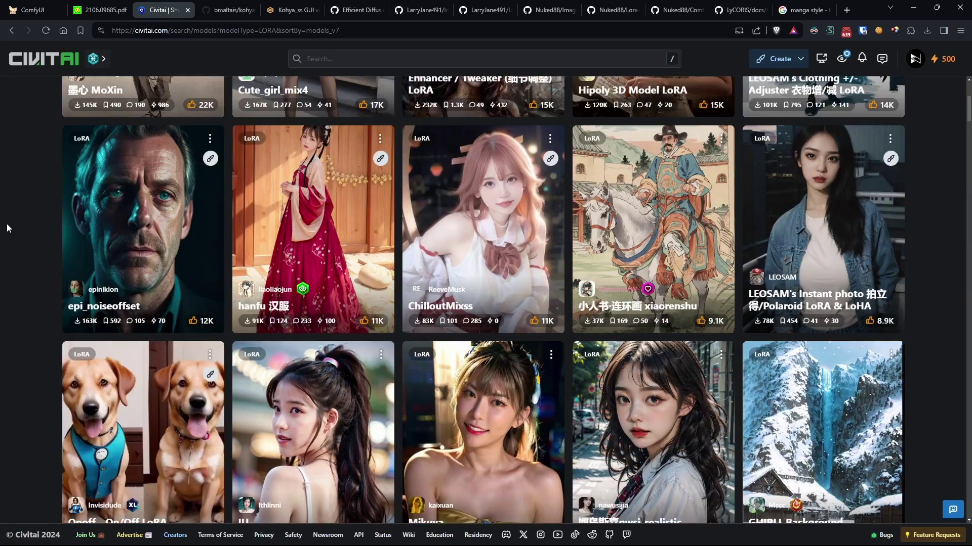
{"action": "scroll", "coordinate": [7, 225], "scroll_direction": "down", "scroll_amount": 1}
{"action": "scroll", "coordinate": [7, 226], "scroll_direction": "down", "scroll_amount": 1}
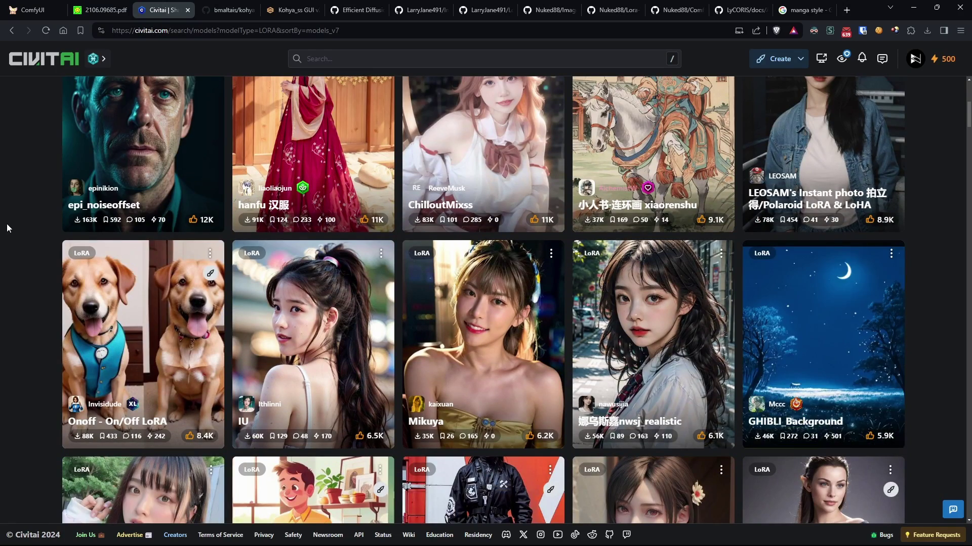
{"action": "scroll", "coordinate": [860, 334], "scroll_direction": "down", "scroll_amount": 1}
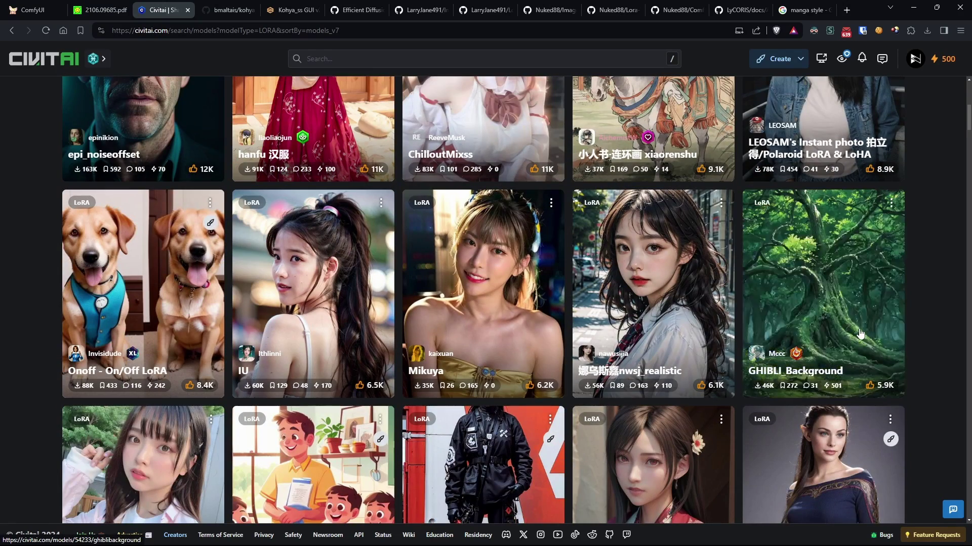
{"action": "scroll", "coordinate": [861, 329], "scroll_direction": "down", "scroll_amount": 1}
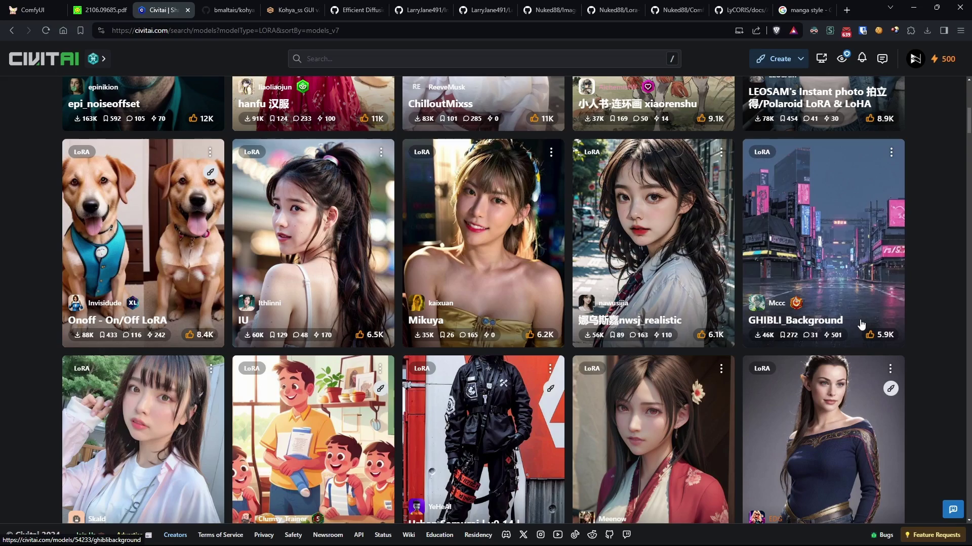
{"action": "scroll", "coordinate": [945, 283], "scroll_direction": "down", "scroll_amount": 2}
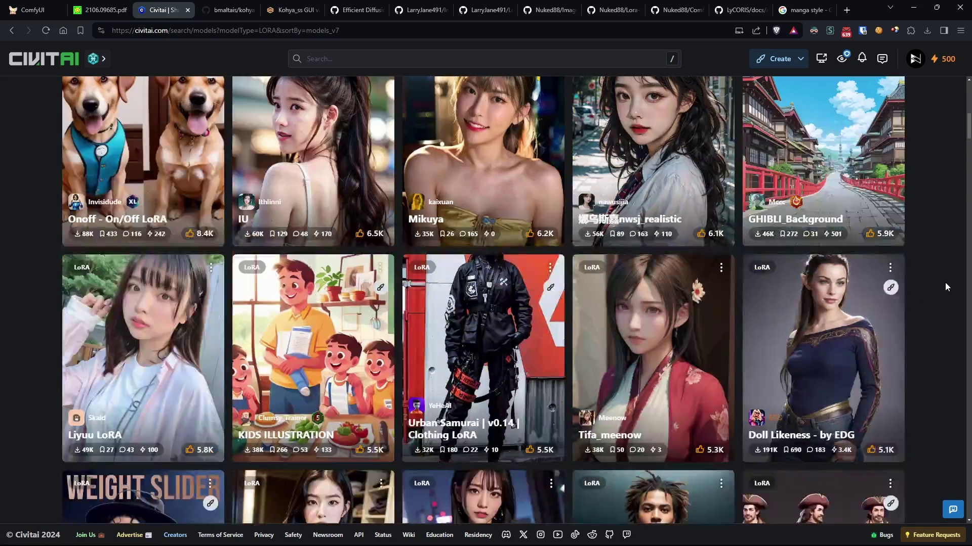
{"action": "scroll", "coordinate": [945, 283], "scroll_direction": "down", "scroll_amount": 4}
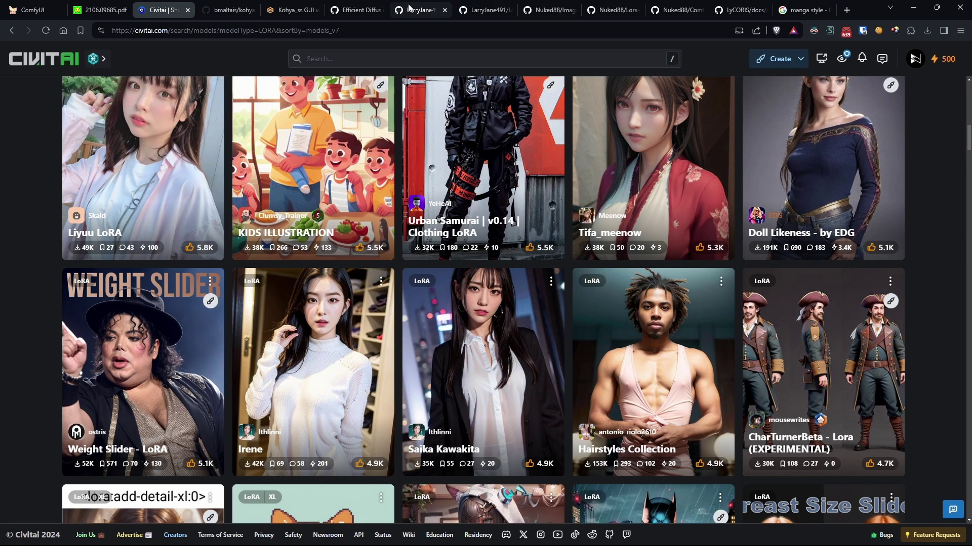
{"action": "left_click", "coordinate": [291, 9]}
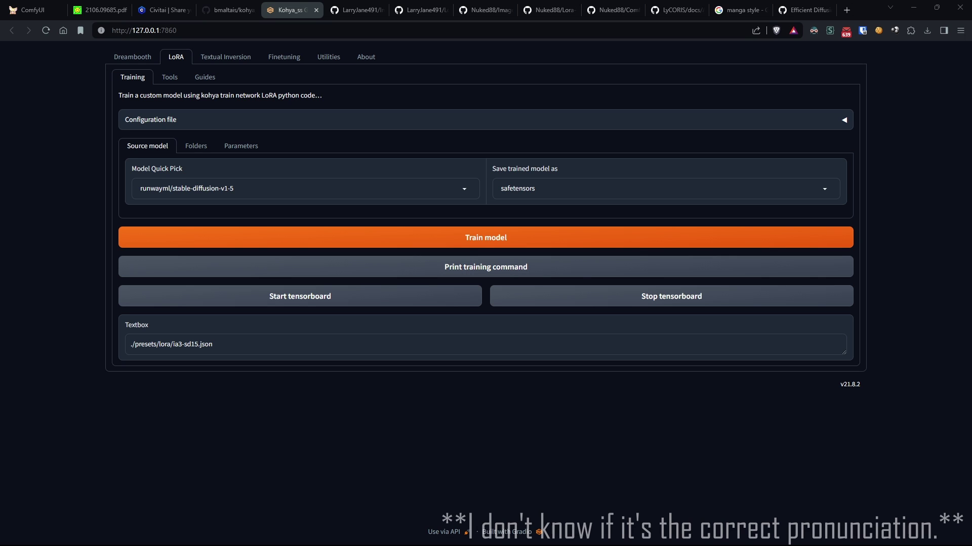
Step: Review the Kohya_ss LoRA training parameters, then go to the mangastyle dataset folder in File Explorer
{"action": "left_click", "coordinate": [151, 58]}
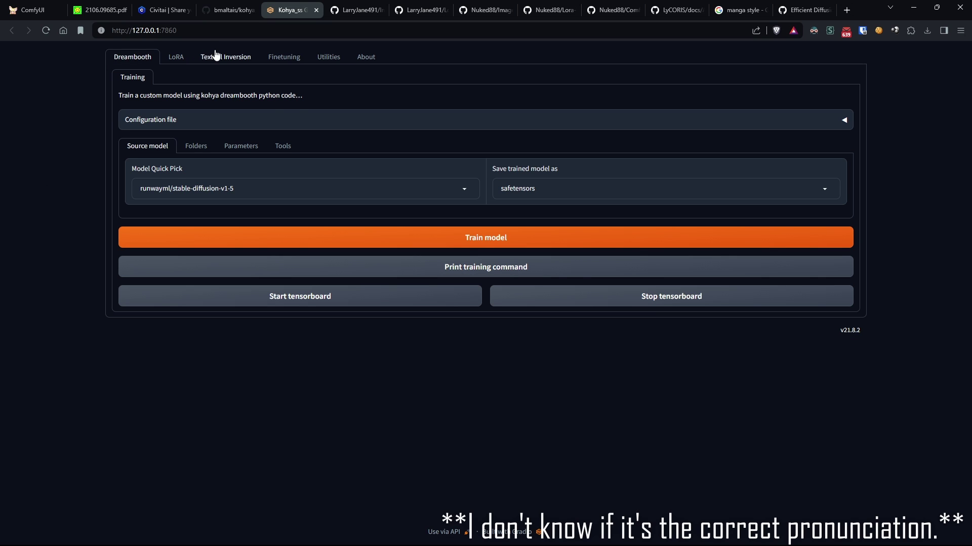
{"action": "left_click", "coordinate": [191, 58]}
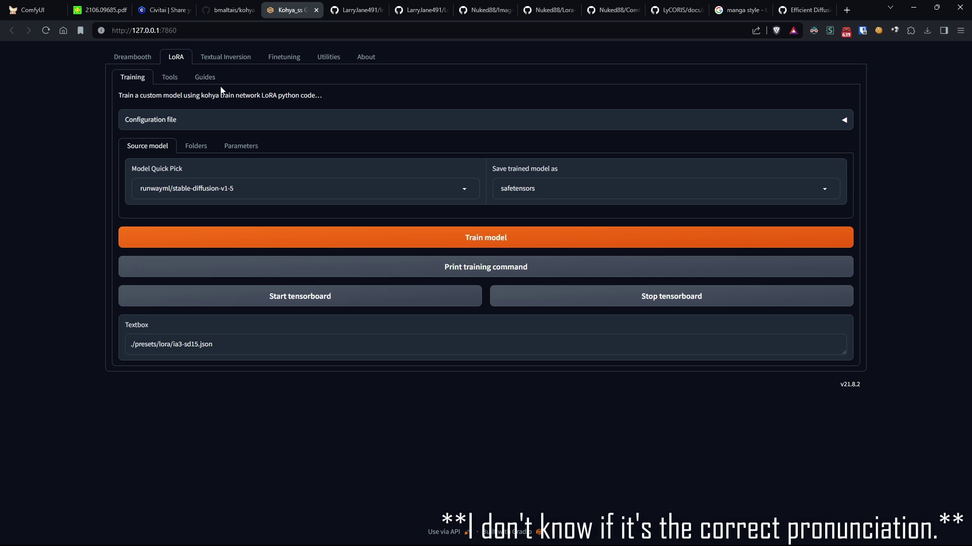
{"action": "left_click", "coordinate": [227, 148]}
{"action": "scroll", "coordinate": [221, 217], "scroll_direction": "down", "scroll_amount": 2}
{"action": "scroll", "coordinate": [221, 217], "scroll_direction": "down", "scroll_amount": 5}
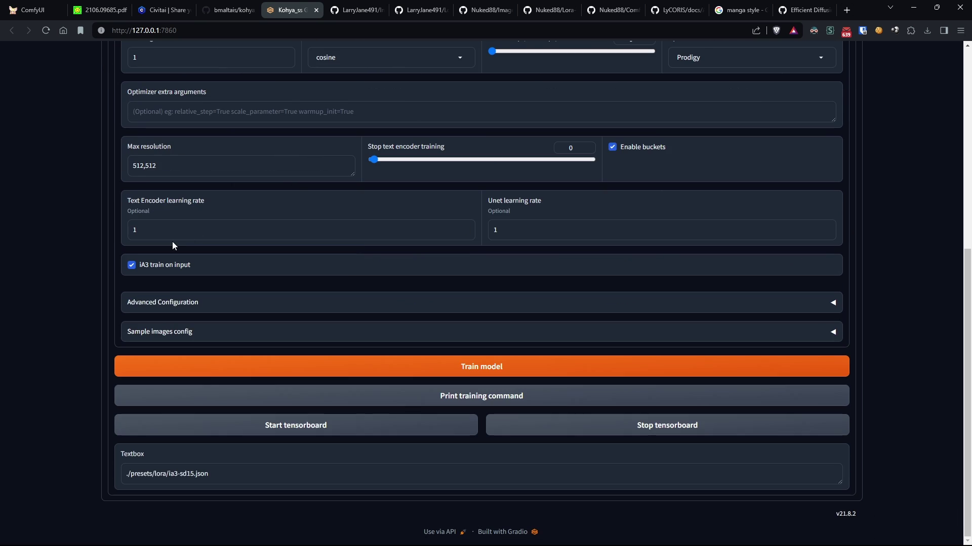
{"action": "scroll", "coordinate": [108, 260], "scroll_direction": "up", "scroll_amount": 7}
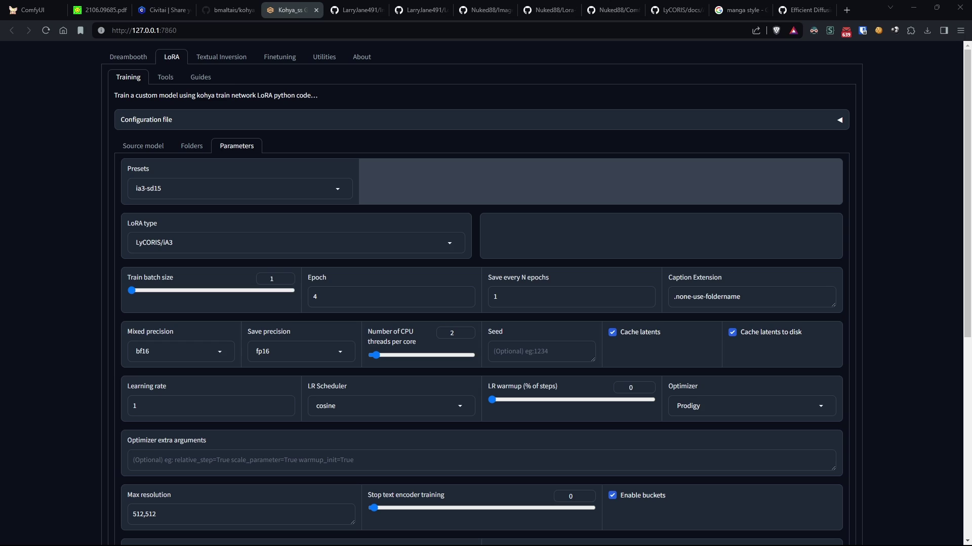
{"action": "key", "text": "alt+Tab"}
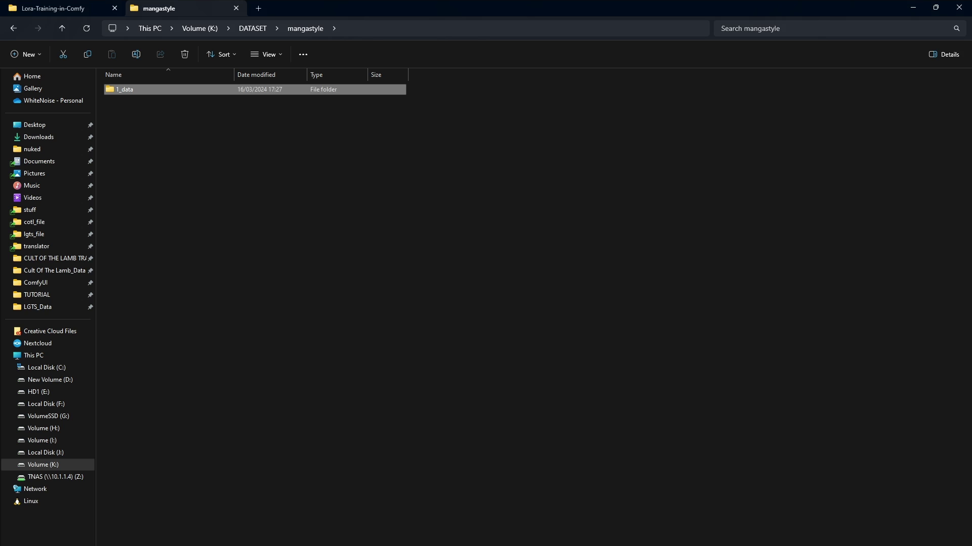
Step: Go up from mangastyle to the K:\DATASET folder listing mangastyle and t
{"action": "left_click", "coordinate": [259, 30]}
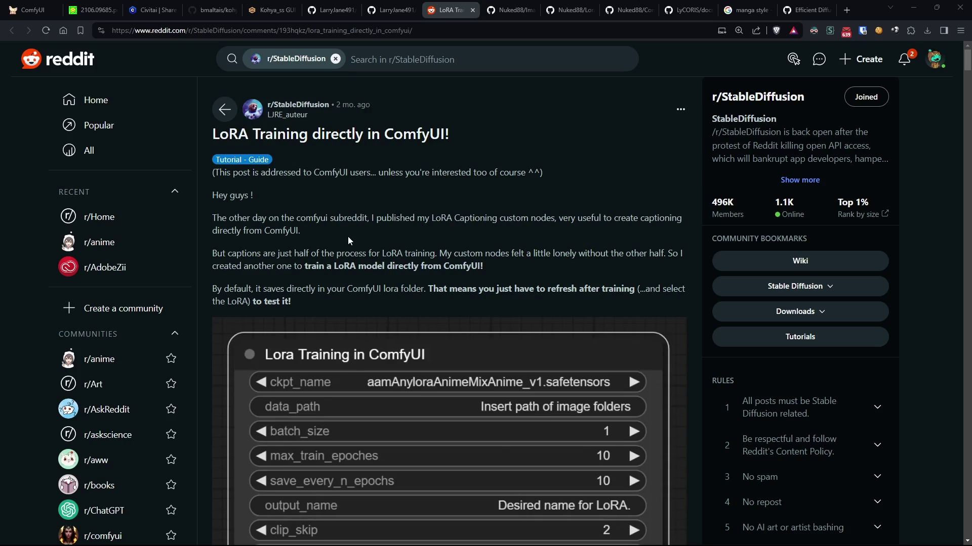
Step: Read the Reddit ComfyUI LoRA-training post, highlighting its 'Diversity, Quality and Clarity' image advice
{"action": "scroll", "coordinate": [577, 329], "scroll_direction": "down", "scroll_amount": 15}
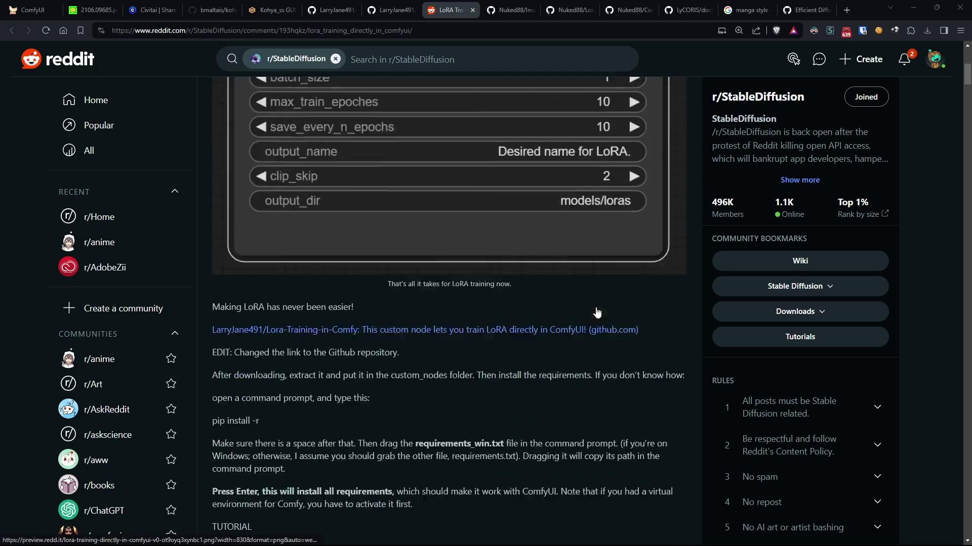
{"action": "scroll", "coordinate": [575, 332], "scroll_direction": "down", "scroll_amount": 15}
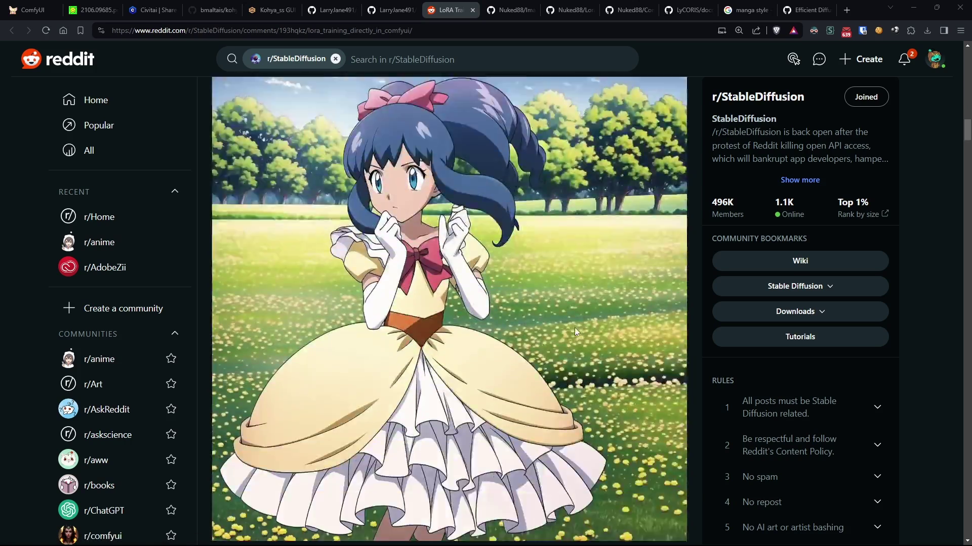
{"action": "scroll", "coordinate": [566, 343], "scroll_direction": "down", "scroll_amount": 15}
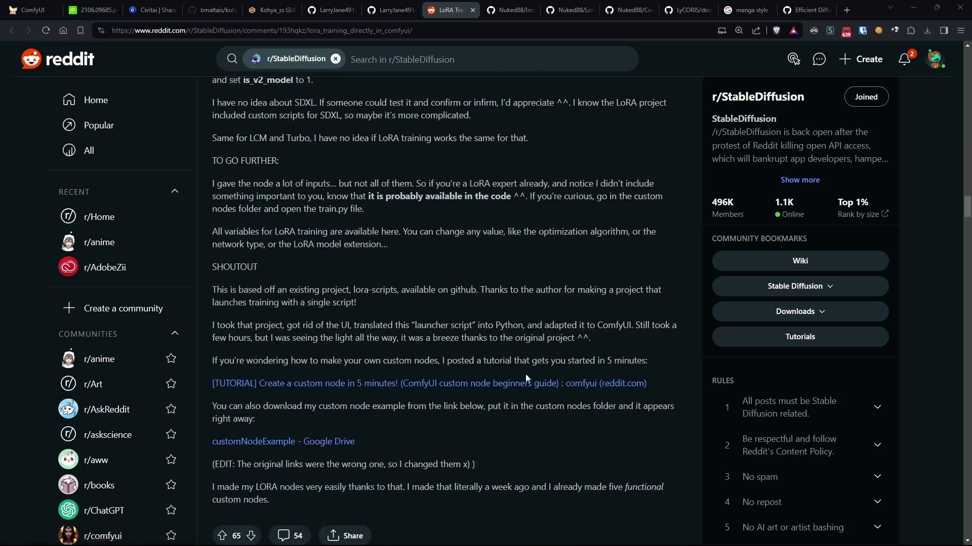
{"action": "scroll", "coordinate": [518, 379], "scroll_direction": "down", "scroll_amount": 6}
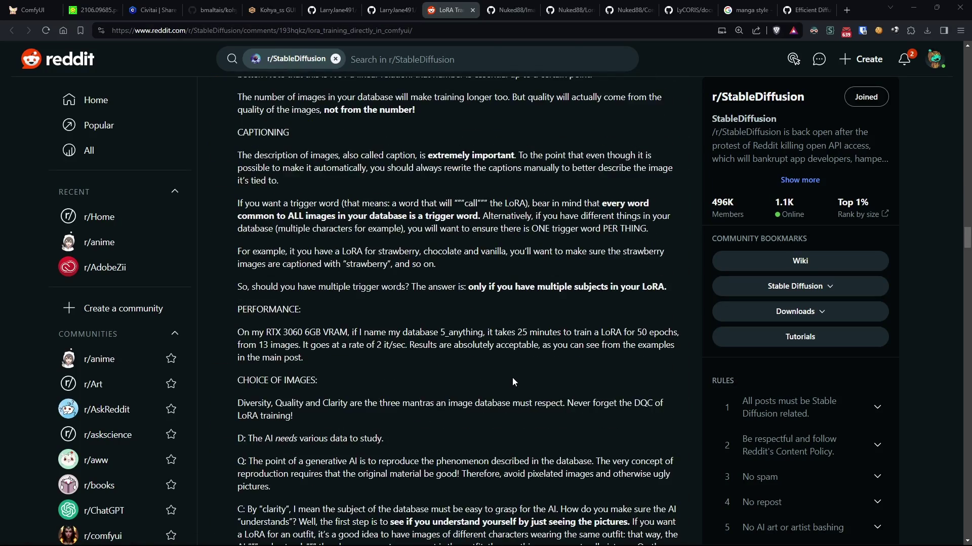
{"action": "scroll", "coordinate": [377, 298], "scroll_direction": "up", "scroll_amount": 2}
{"action": "scroll", "coordinate": [433, 302], "scroll_direction": "down", "scroll_amount": 8}
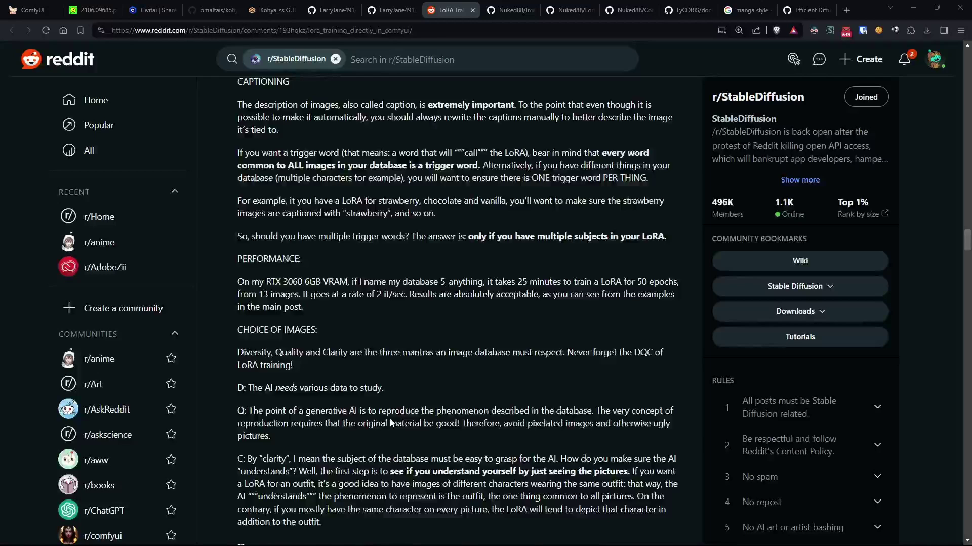
{"action": "scroll", "coordinate": [374, 382], "scroll_direction": "up", "scroll_amount": 2}
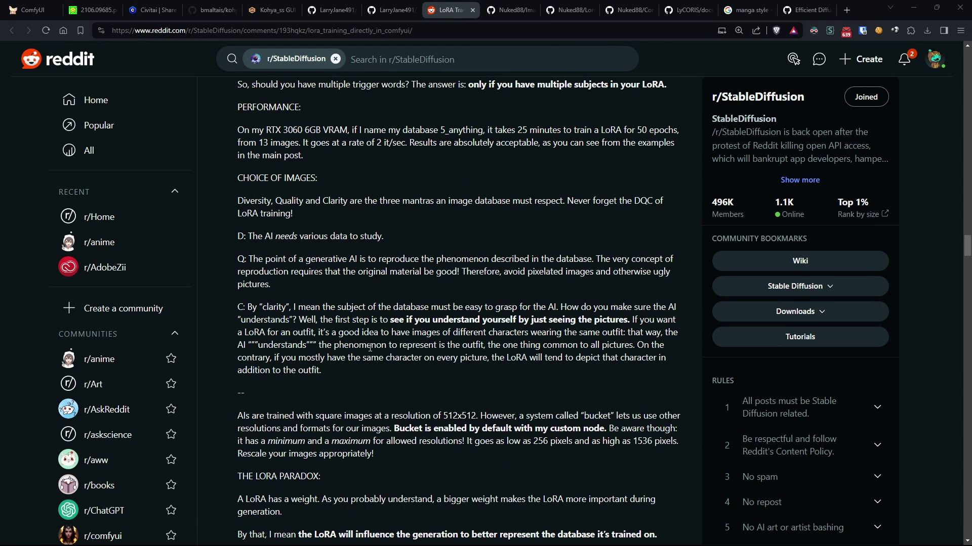
{"action": "left_click_drag", "start_coordinate": [237, 201], "coordinate": [349, 200]}
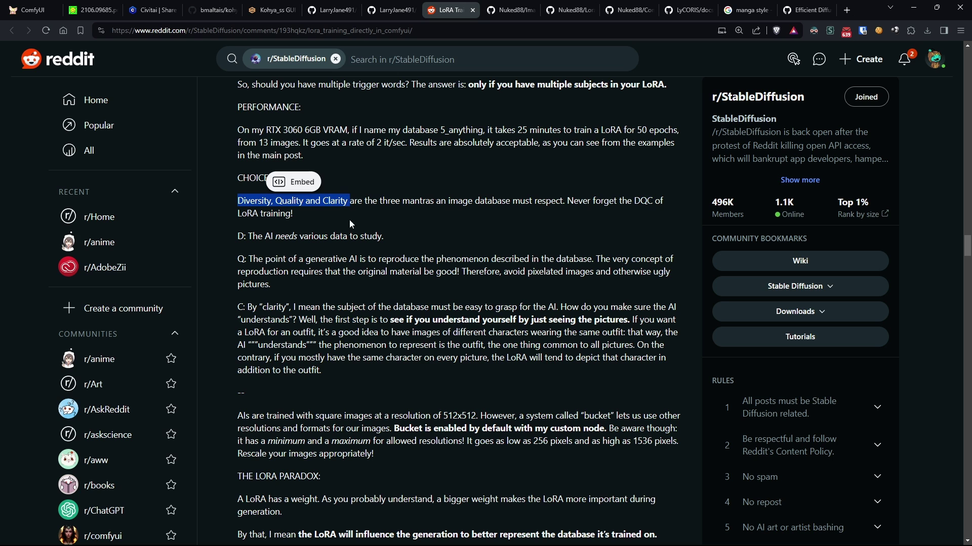
{"action": "left_click", "coordinate": [504, 288]}
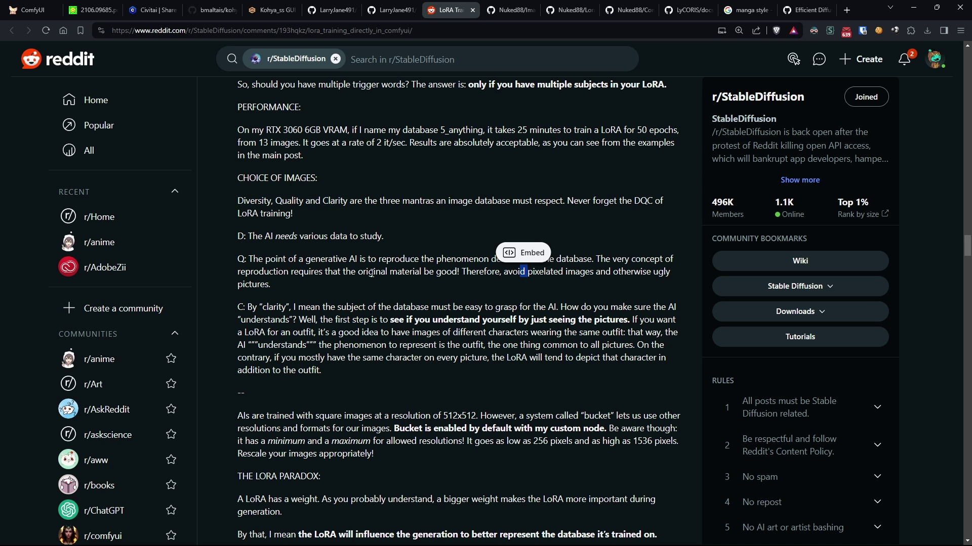
Step: Browse the Google Images 'manga style' results, then return to the DATASET folder in File Explorer
{"action": "left_click", "coordinate": [748, 11]}
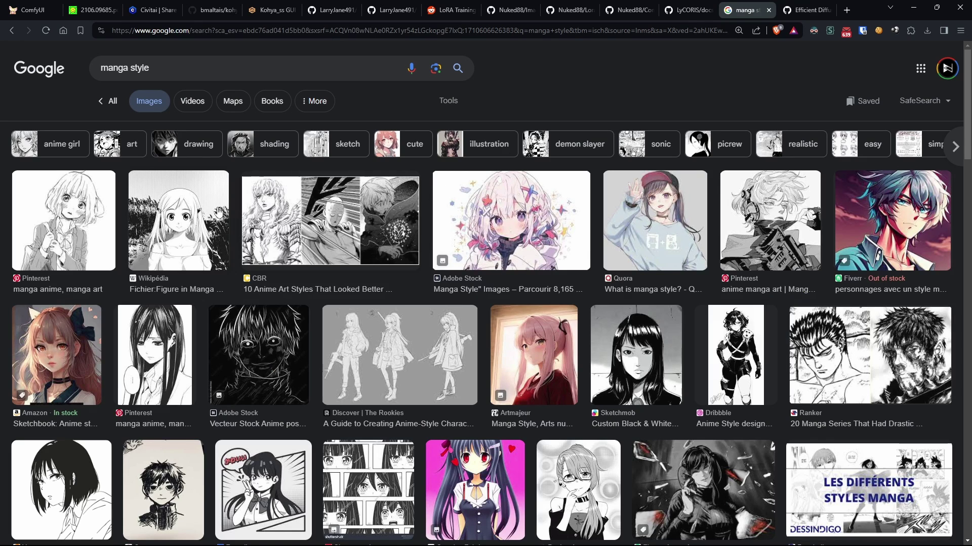
{"action": "scroll", "coordinate": [424, 203], "scroll_direction": "down", "scroll_amount": 1}
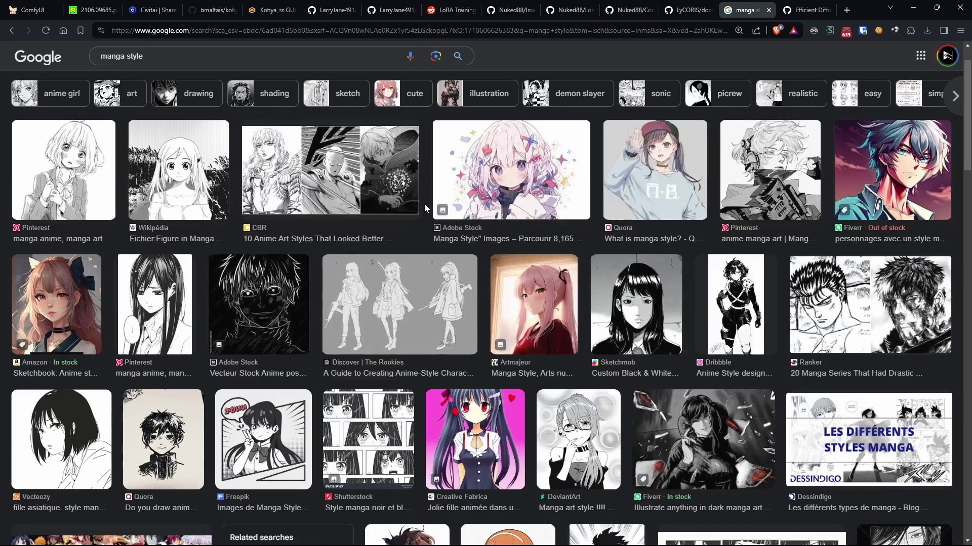
{"action": "scroll", "coordinate": [397, 218], "scroll_direction": "down", "scroll_amount": 1}
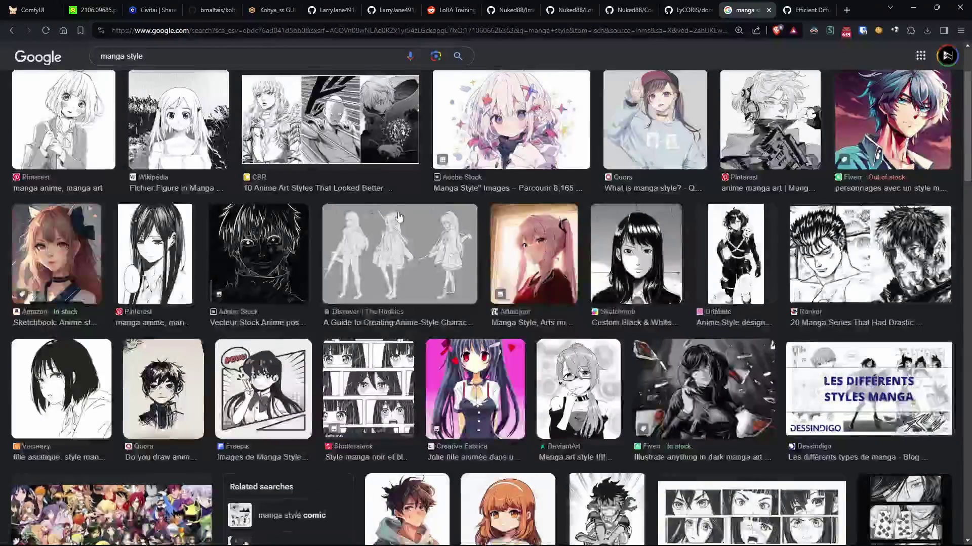
{"action": "scroll", "coordinate": [397, 217], "scroll_direction": "down", "scroll_amount": 1}
{"action": "scroll", "coordinate": [398, 218], "scroll_direction": "up", "scroll_amount": 3}
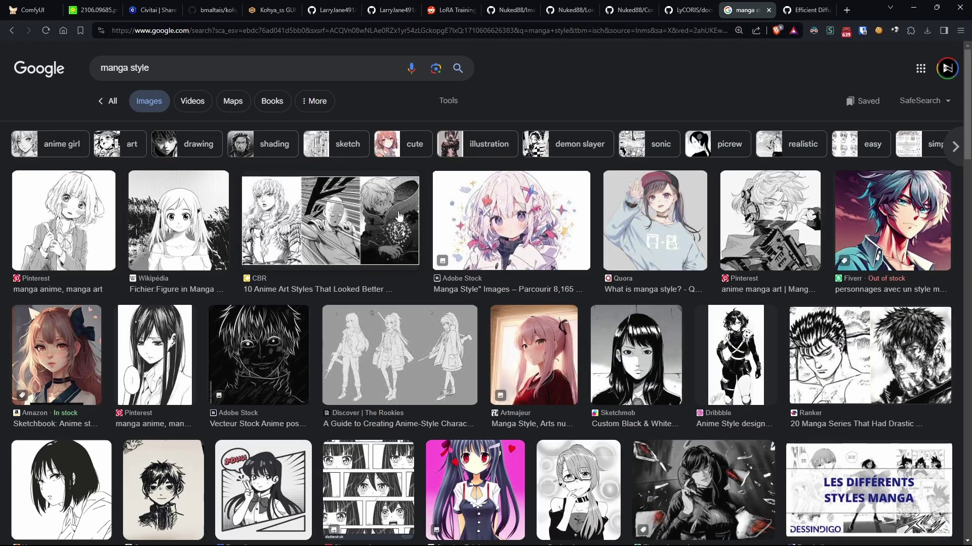
{"action": "key", "text": "alt+Tab"}
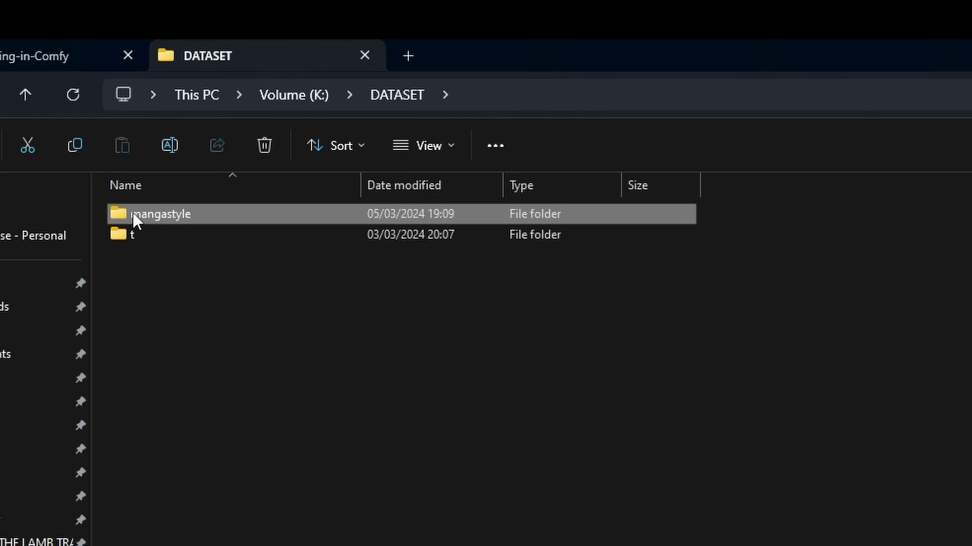
Step: Inspect mangastyle's 1_data folder, keeping its name, and select its seven training images
{"action": "mouse_move", "coordinate": [157, 219]}
{"action": "double_click", "coordinate": [175, 214]}
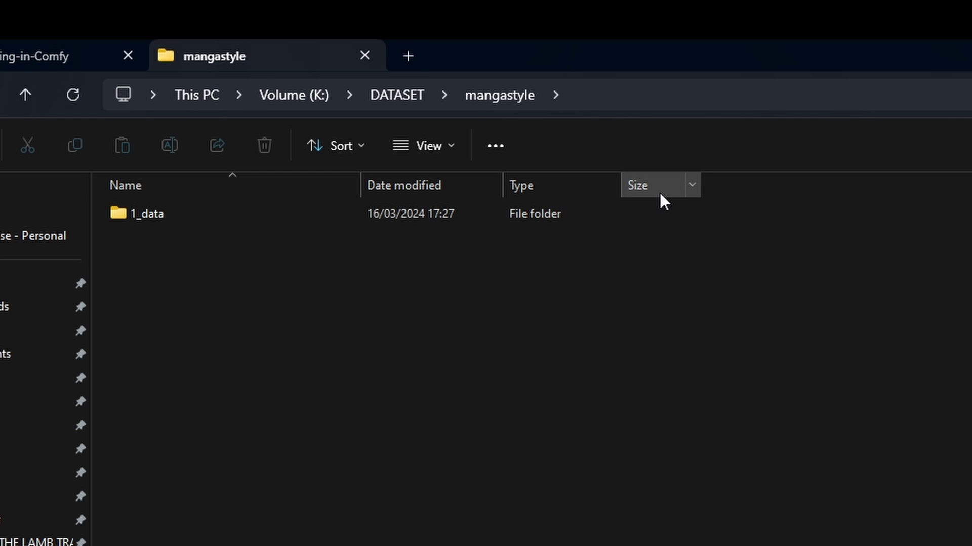
{"action": "left_click", "coordinate": [163, 214]}
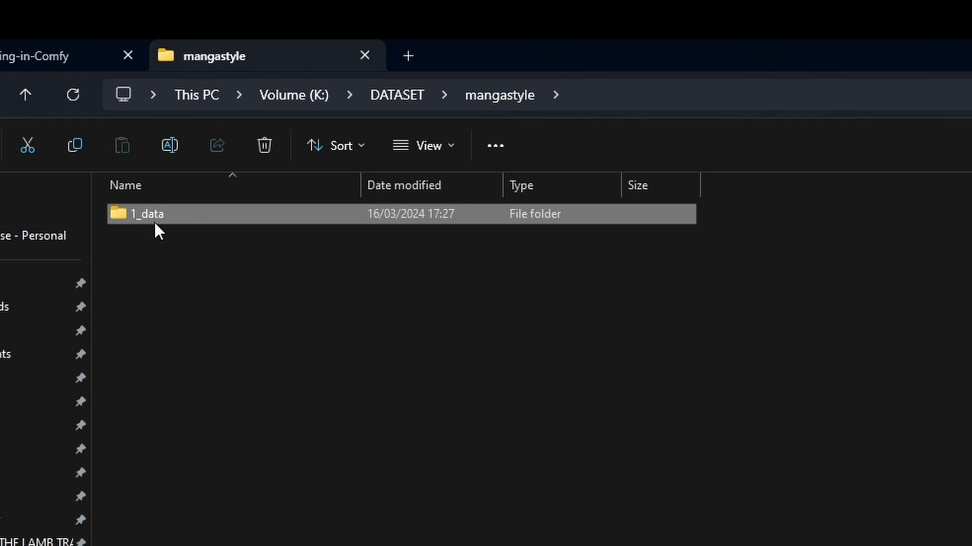
{"action": "key", "text": "F2"}
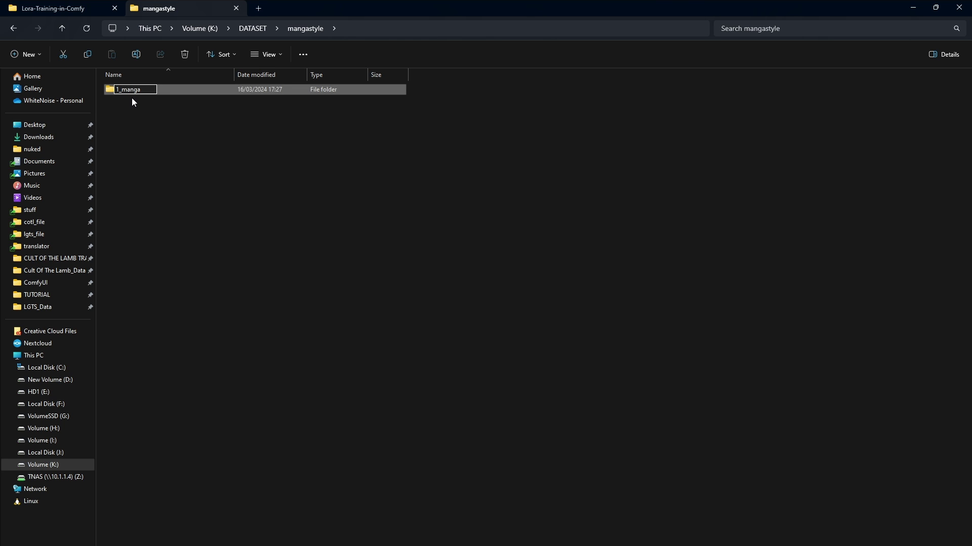
{"action": "key", "text": "ctrl+z"}
{"action": "left_click", "coordinate": [172, 123]}
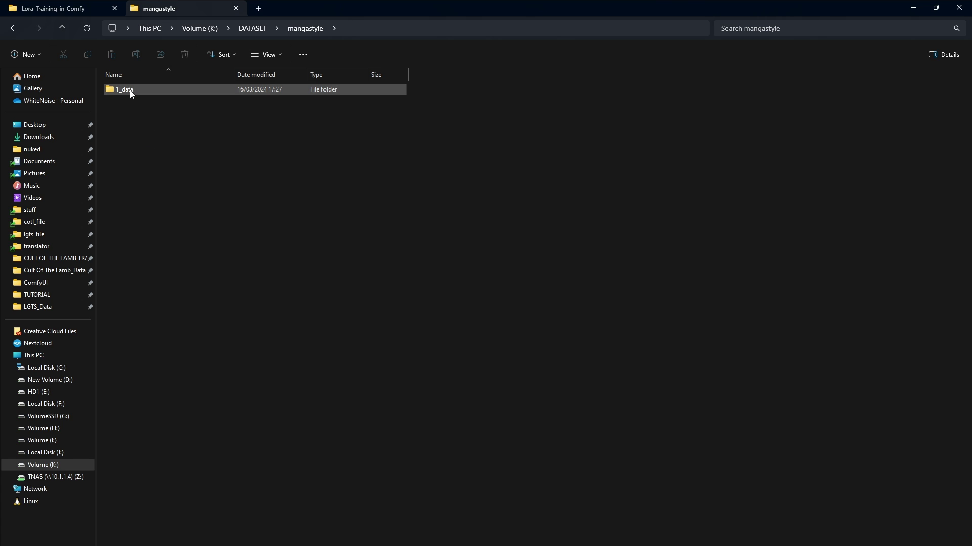
{"action": "double_click", "coordinate": [166, 93]}
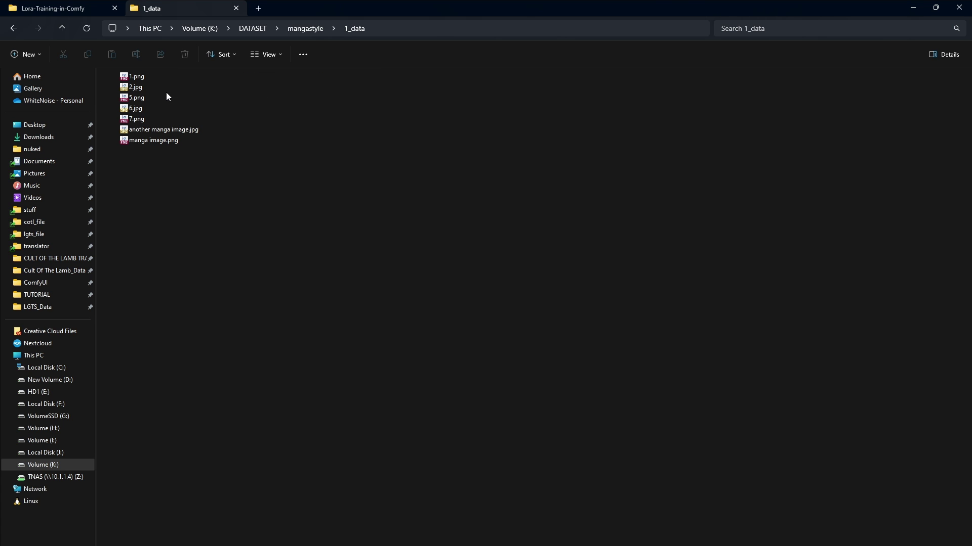
{"action": "left_click_drag", "start_coordinate": [357, 376], "coordinate": [117, 74]}
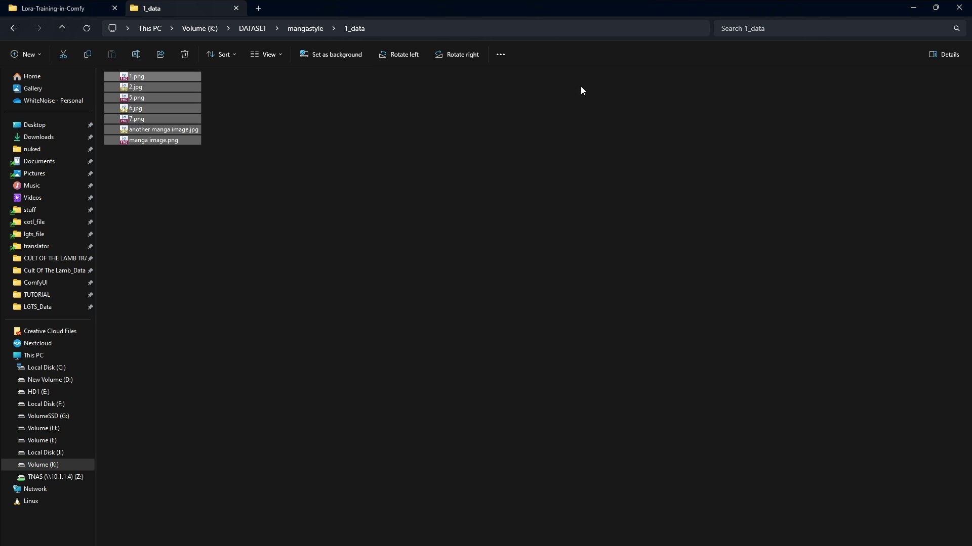
{"action": "left_click", "coordinate": [660, 239]}
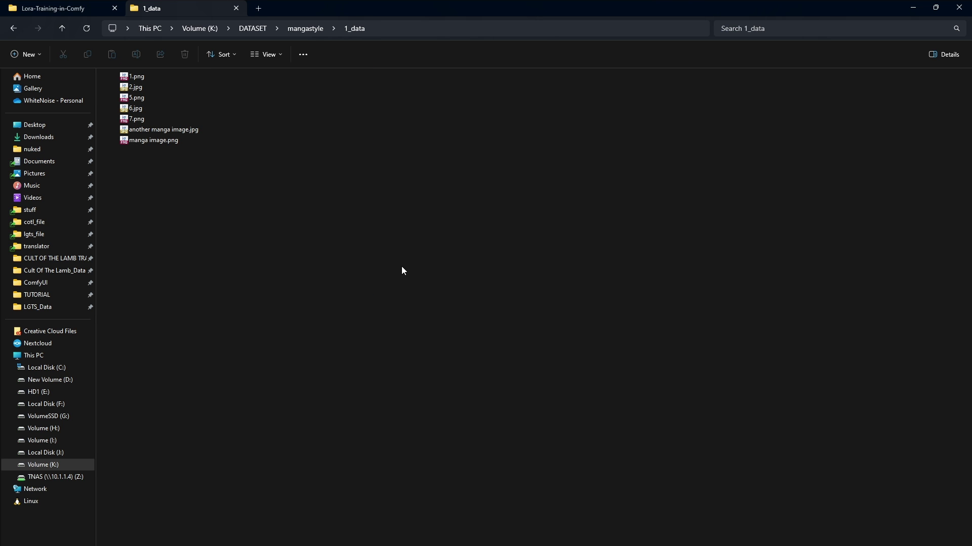
Step: Open the custom_nodes Lora-Training-in-Comfy folder, then return to the manga style image results
{"action": "left_click", "coordinate": [66, 6]}
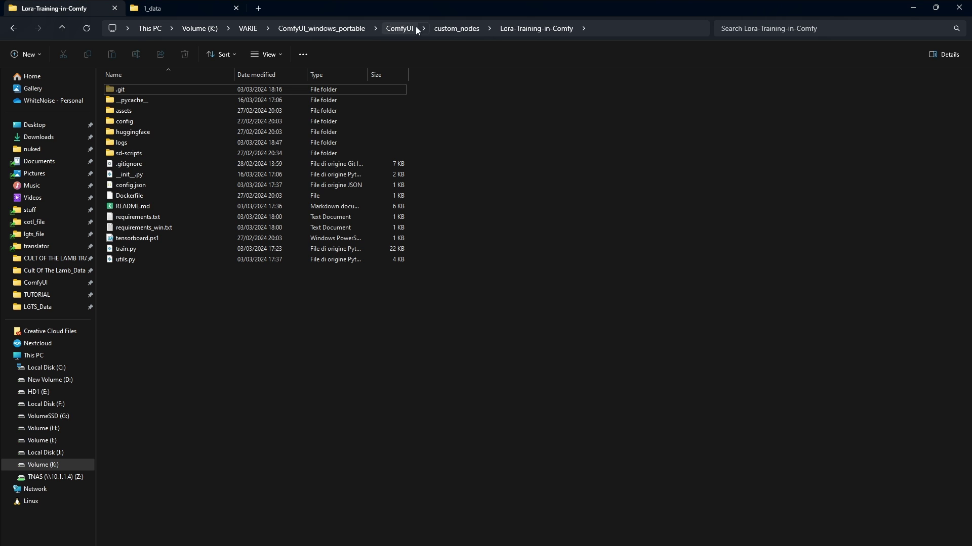
{"action": "left_click", "coordinate": [450, 26]}
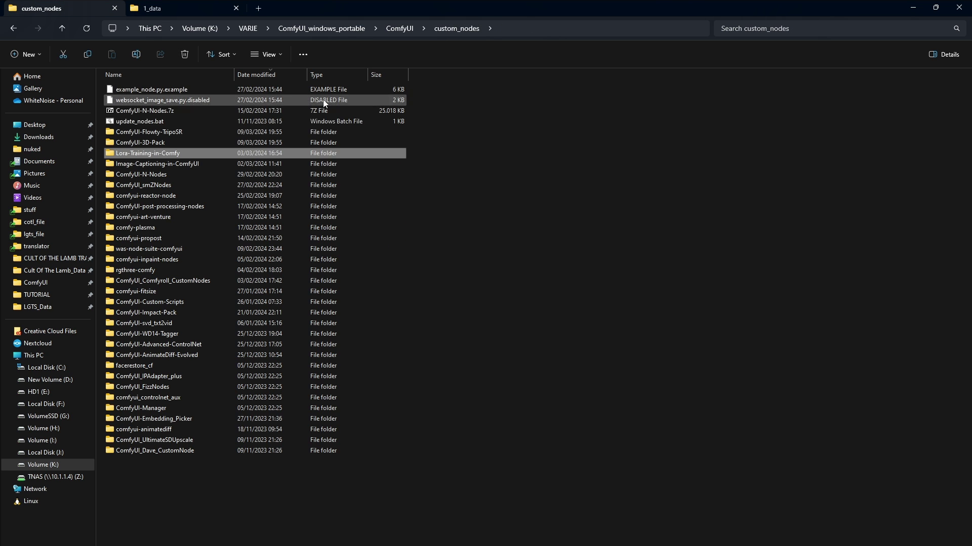
{"action": "left_click", "coordinate": [195, 166]}
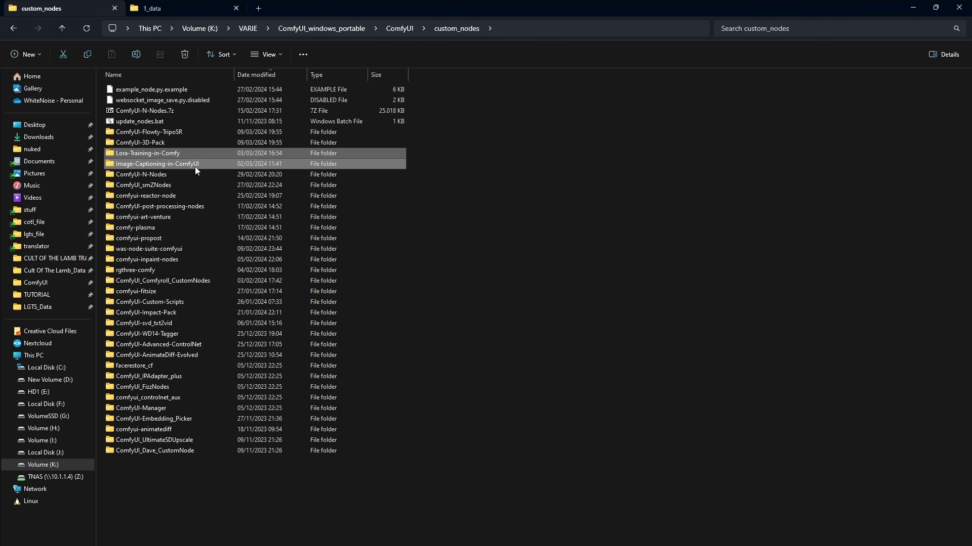
{"action": "double_click", "coordinate": [172, 153]}
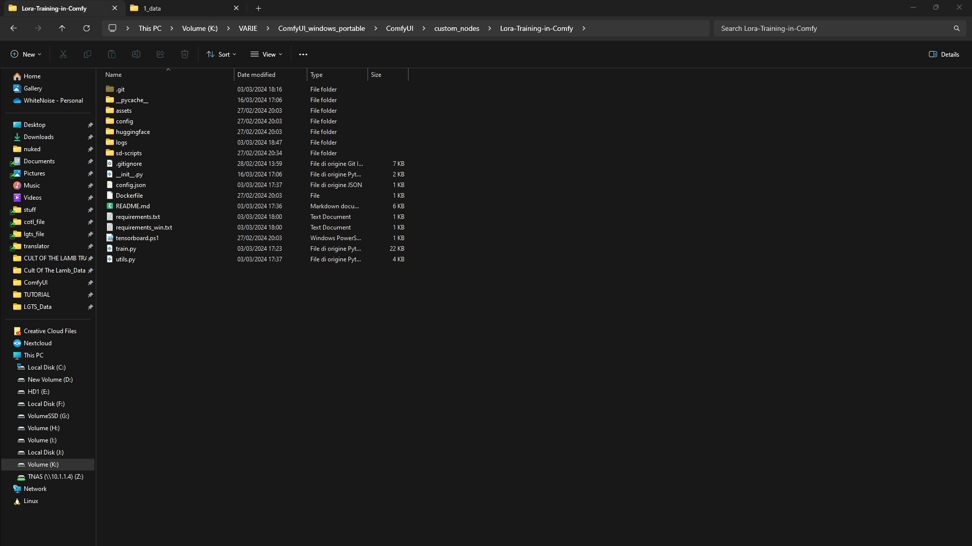
{"action": "key", "text": "alt+Tab"}
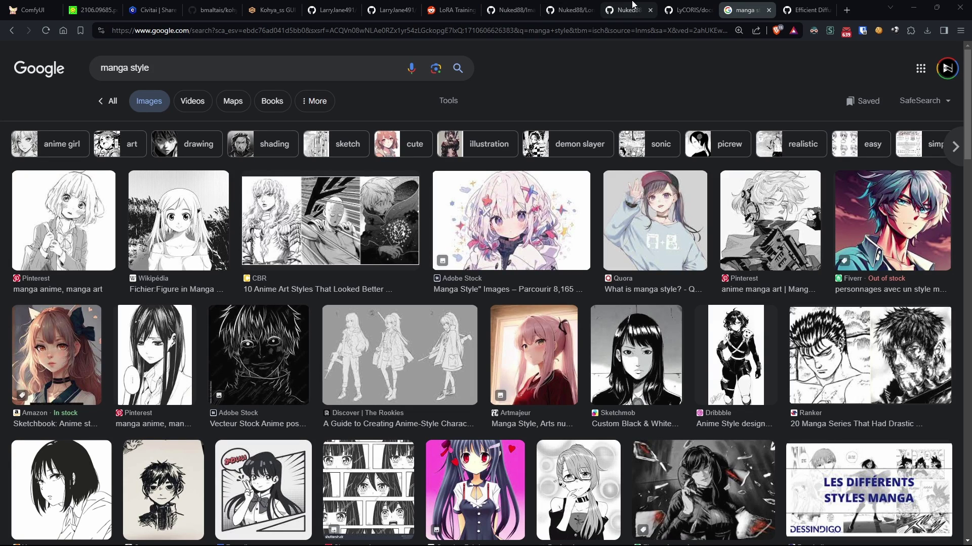
Step: Copy the HTTPS clone URL from the Lora-Training-in-Comfy GitHub repository's Code menu
{"action": "left_click", "coordinate": [582, 5]}
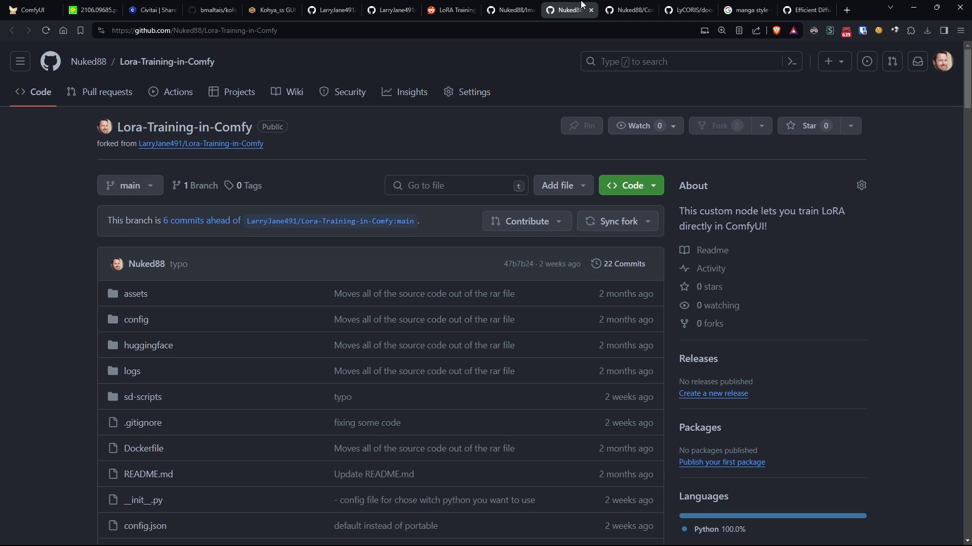
{"action": "left_click", "coordinate": [515, 5]}
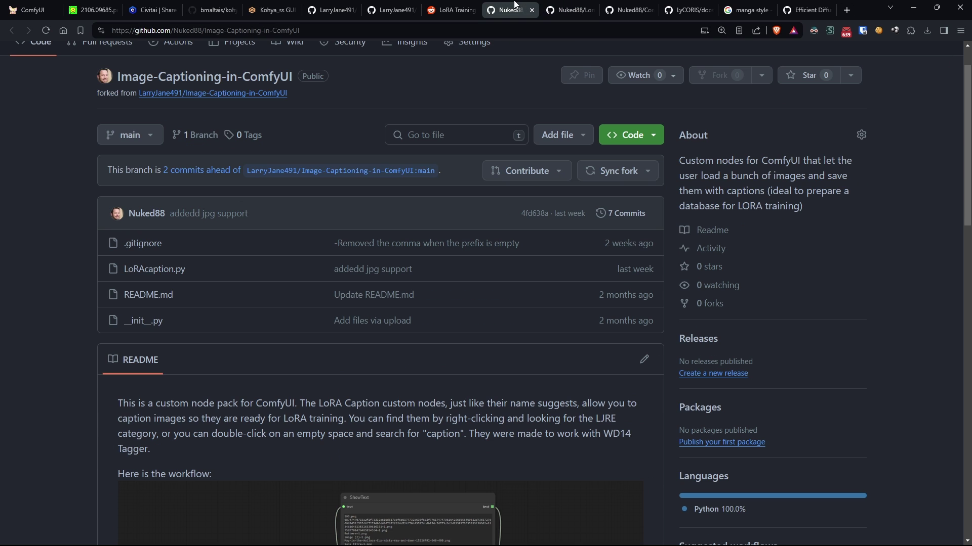
{"action": "scroll", "coordinate": [314, 101], "scroll_direction": "up", "scroll_amount": 1}
{"action": "scroll", "coordinate": [286, 228], "scroll_direction": "down", "scroll_amount": 1}
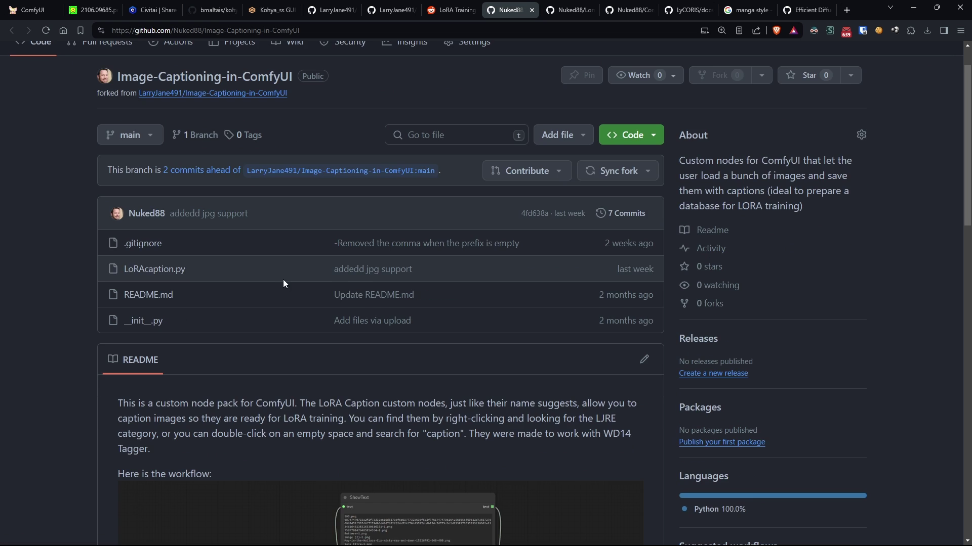
{"action": "scroll", "coordinate": [283, 279], "scroll_direction": "up", "scroll_amount": 1}
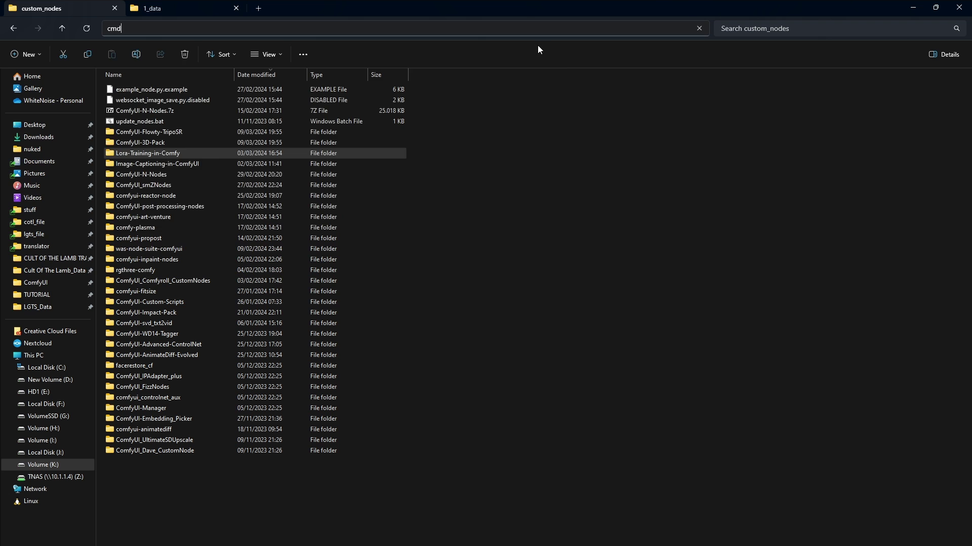
{"action": "key", "text": "Return"}
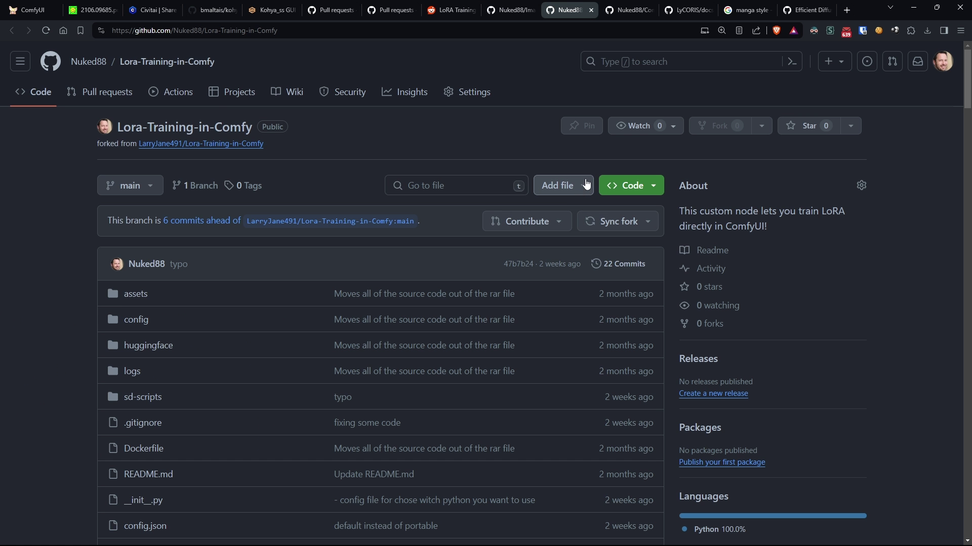
{"action": "left_click", "coordinate": [633, 186]}
{"action": "left_click", "coordinate": [644, 297]}
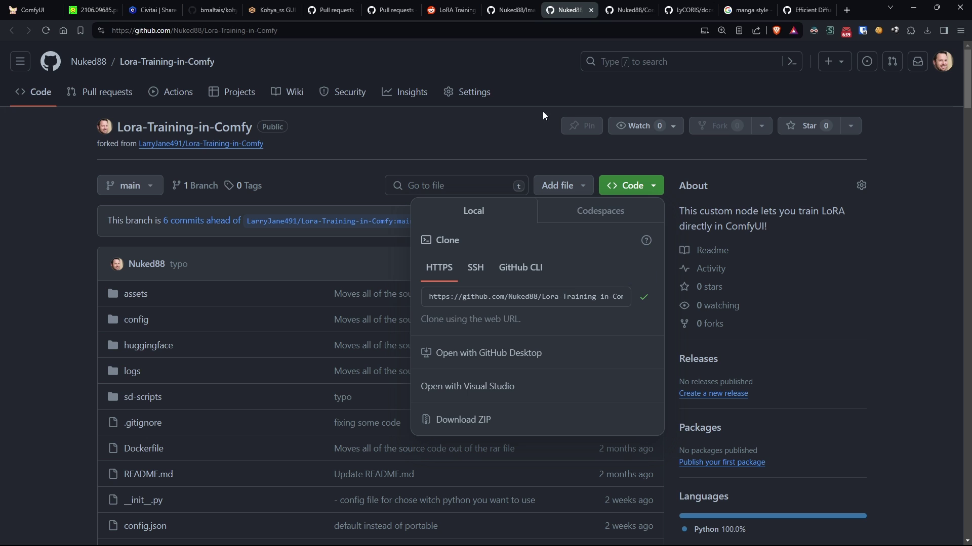
Step: Run git clone with the pasted Lora-Training-in-Comfy repository URL
{"action": "type", "text": "git clone"}
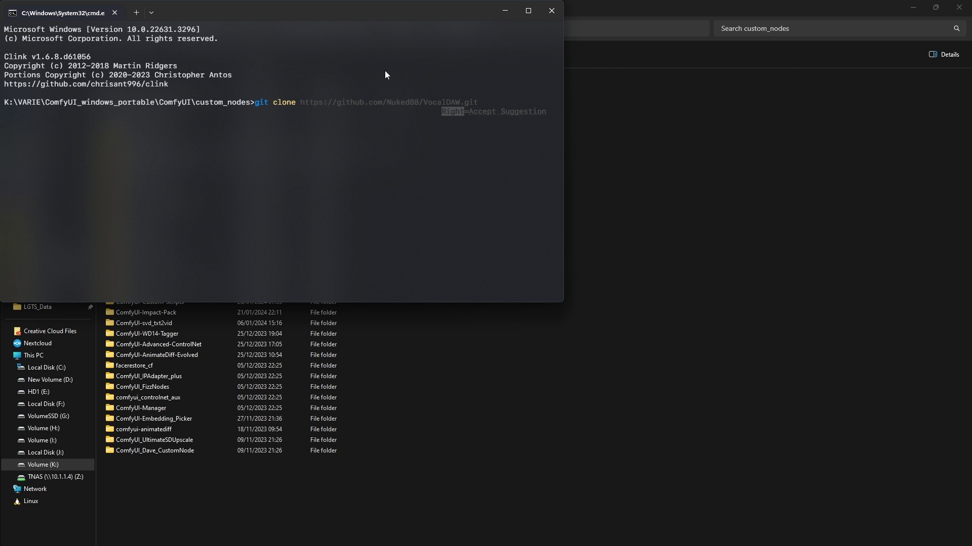
{"action": "type", "text": "https://github.com/Nuked88/Lora-Training-in-Comfy.git"}
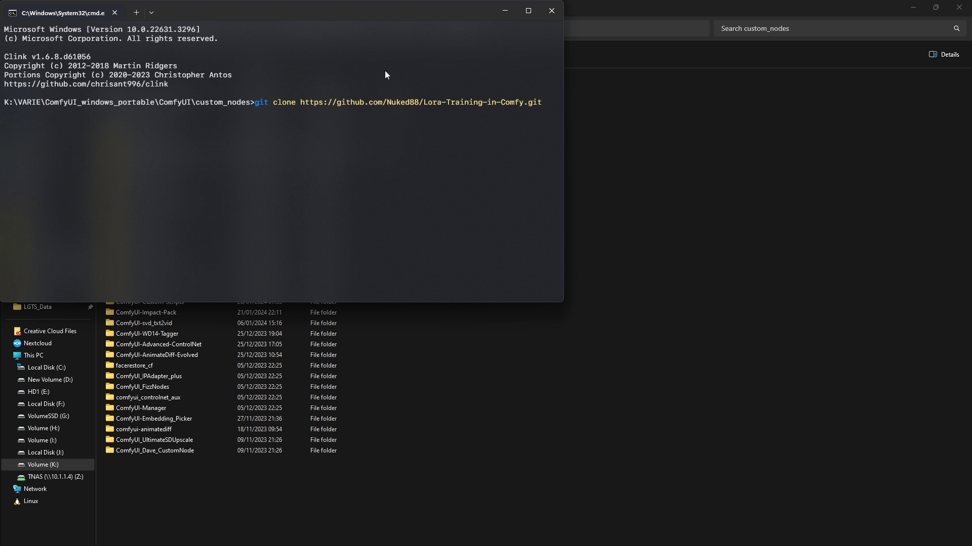
{"action": "key", "text": "Return"}
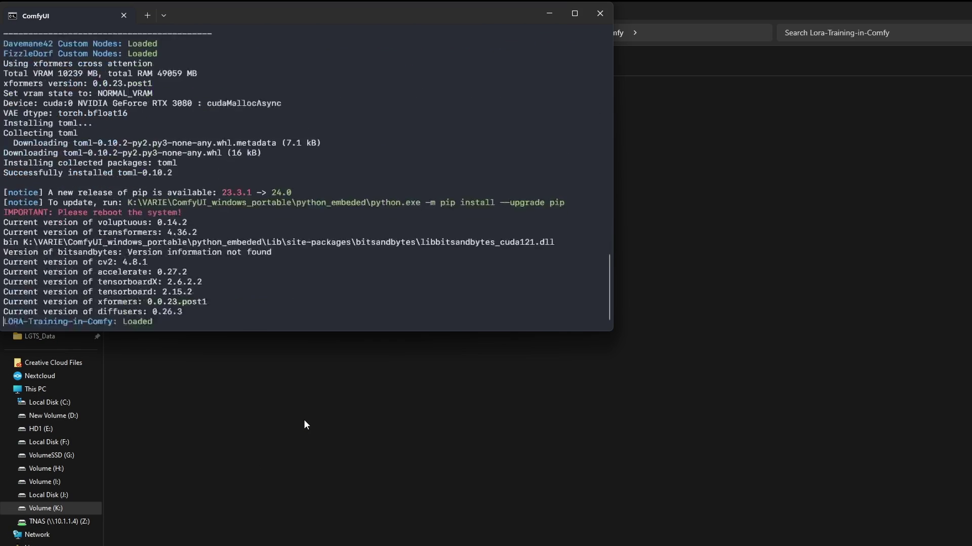
Step: Check the ComfyUI console's reboot warning and LORA-Training-in-Comfy load, then close the console
{"action": "scroll", "coordinate": [202, 240], "scroll_direction": "up", "scroll_amount": 15}
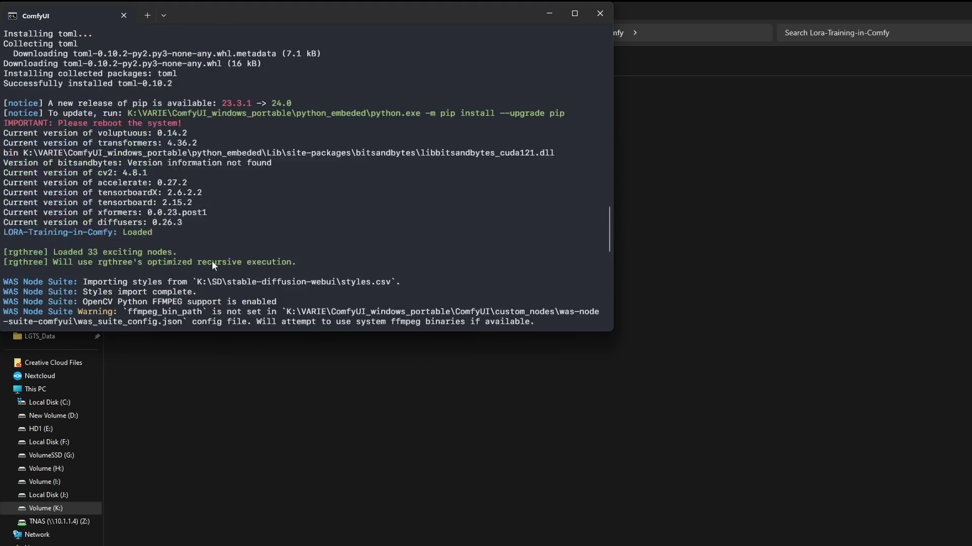
{"action": "left_click_drag", "start_coordinate": [183, 181], "coordinate": [93, 181]}
{"action": "left_click_drag", "start_coordinate": [19, 188], "coordinate": [4, 183]}
{"action": "left_click", "coordinate": [33, 189]}
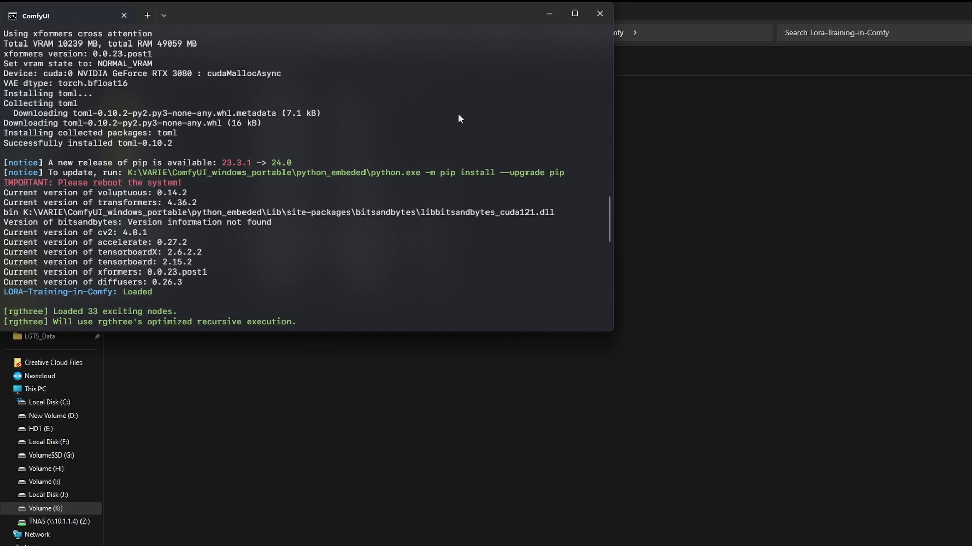
{"action": "scroll", "coordinate": [460, 118], "scroll_direction": "down", "scroll_amount": 15}
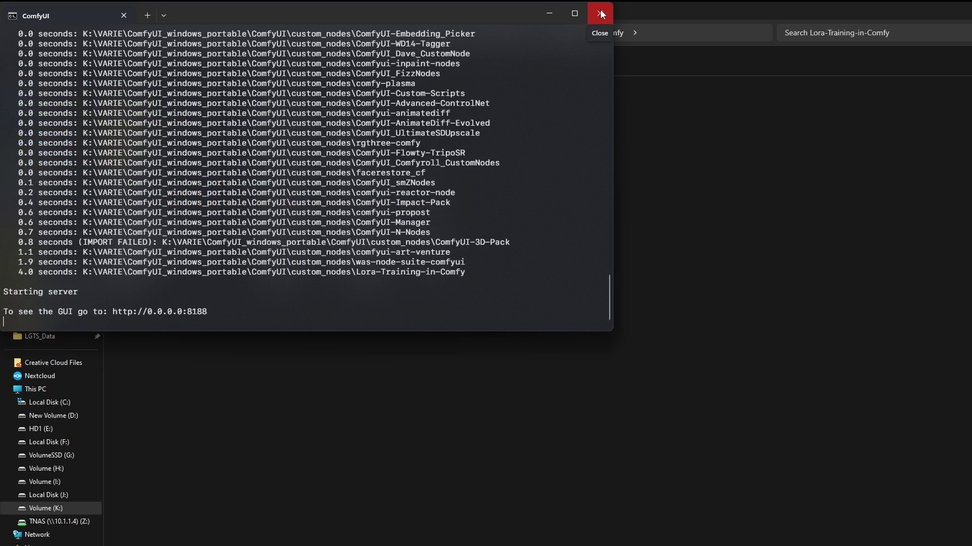
{"action": "left_click", "coordinate": [599, 11]}
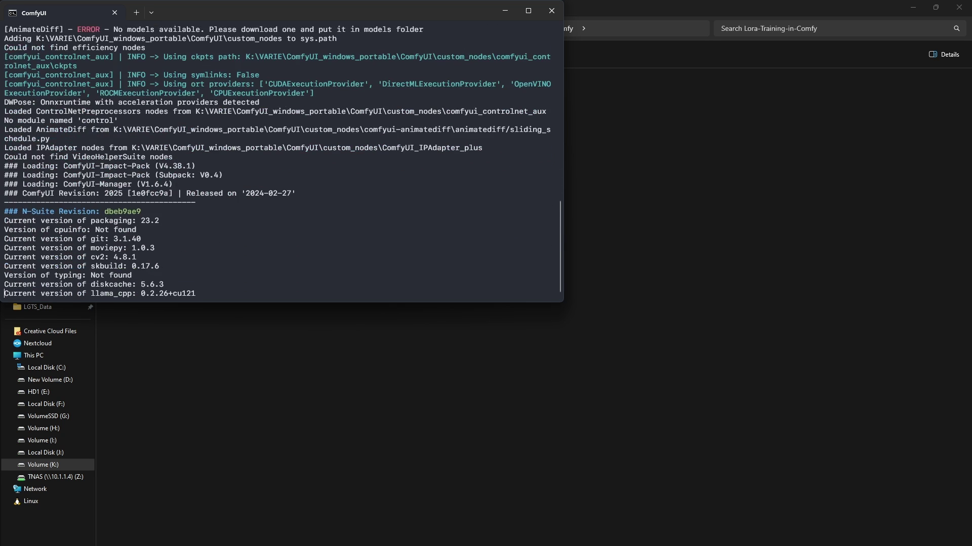
Step: Read through requirements_win.txt in Notepad and close it
{"action": "key", "text": "alt+Tab"}
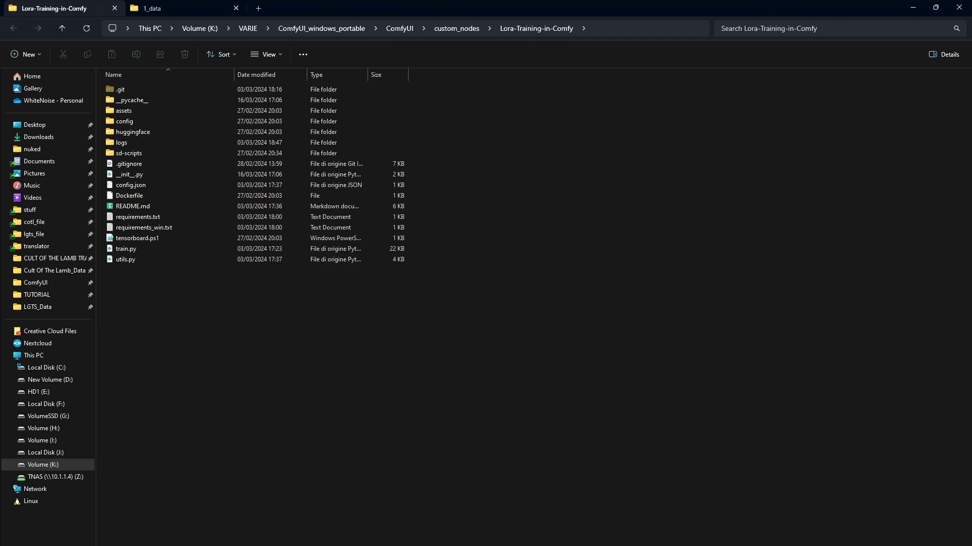
{"action": "double_click", "coordinate": [209, 226]}
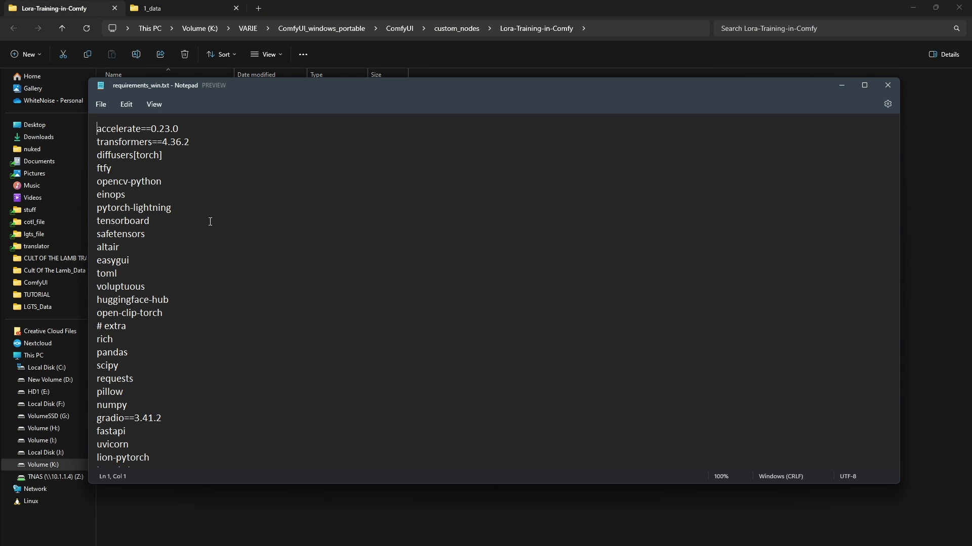
{"action": "left_click_drag", "start_coordinate": [218, 150], "coordinate": [96, 378]}
{"action": "scroll", "coordinate": [96, 379], "scroll_direction": "down", "scroll_amount": 3}
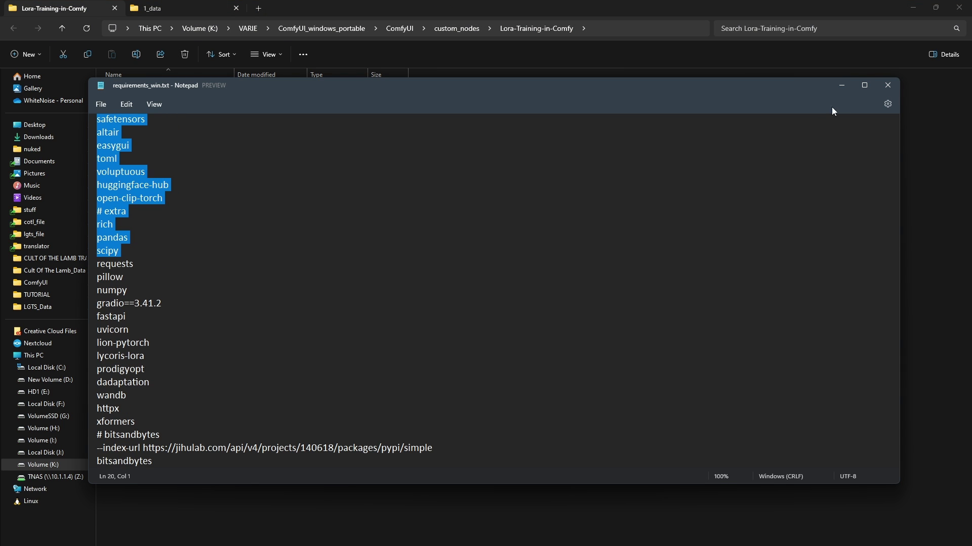
{"action": "left_click", "coordinate": [886, 90]}
Step: Read through requirements.txt in Notepad and close it
{"action": "double_click", "coordinate": [208, 213]}
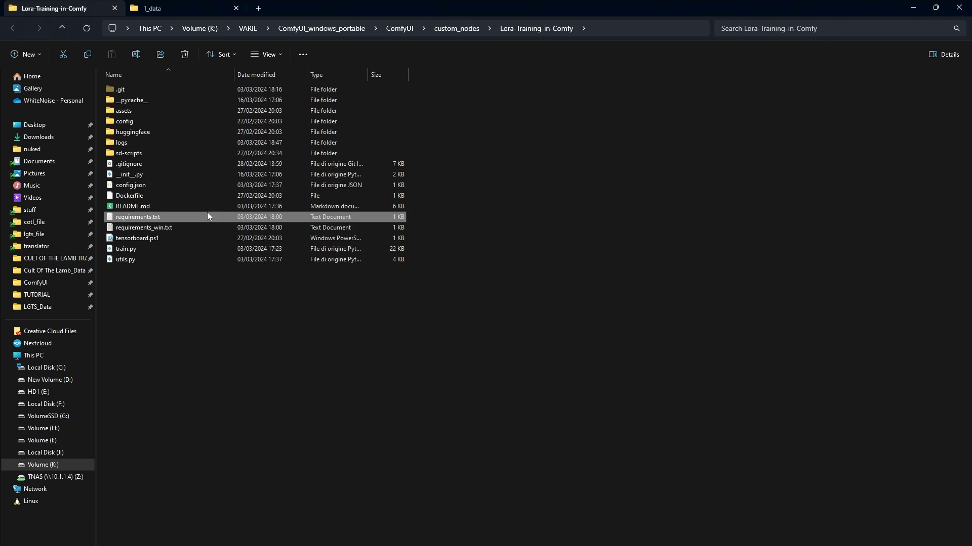
{"action": "scroll", "coordinate": [190, 217], "scroll_direction": "down", "scroll_amount": 3}
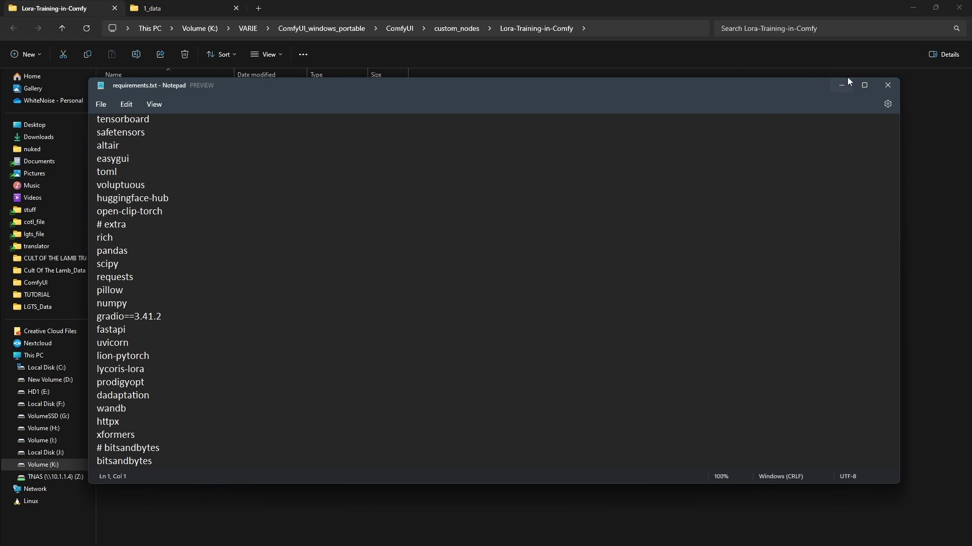
{"action": "left_click", "coordinate": [893, 89]}
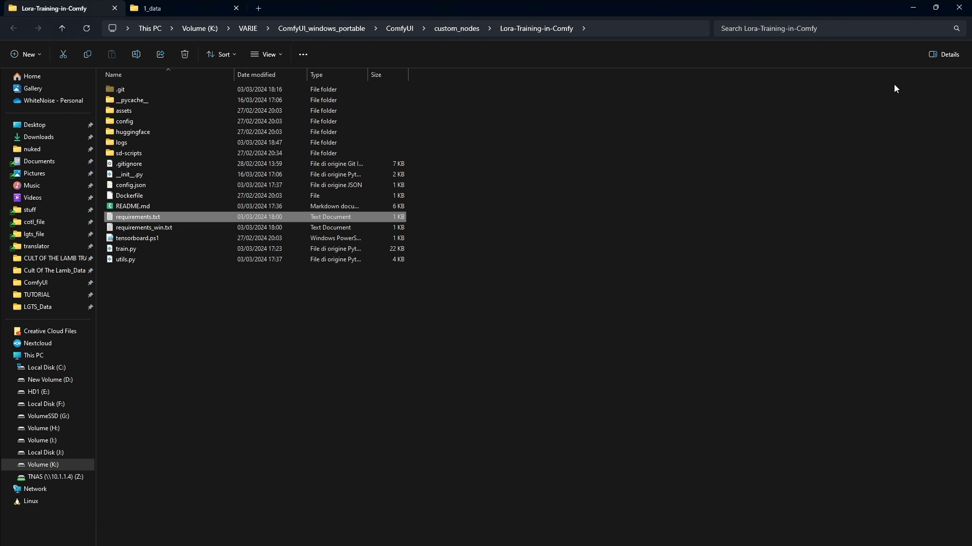
Step: Clear the file selection in the dataset folder in File Explorer
{"action": "left_click", "coordinate": [664, 123]}
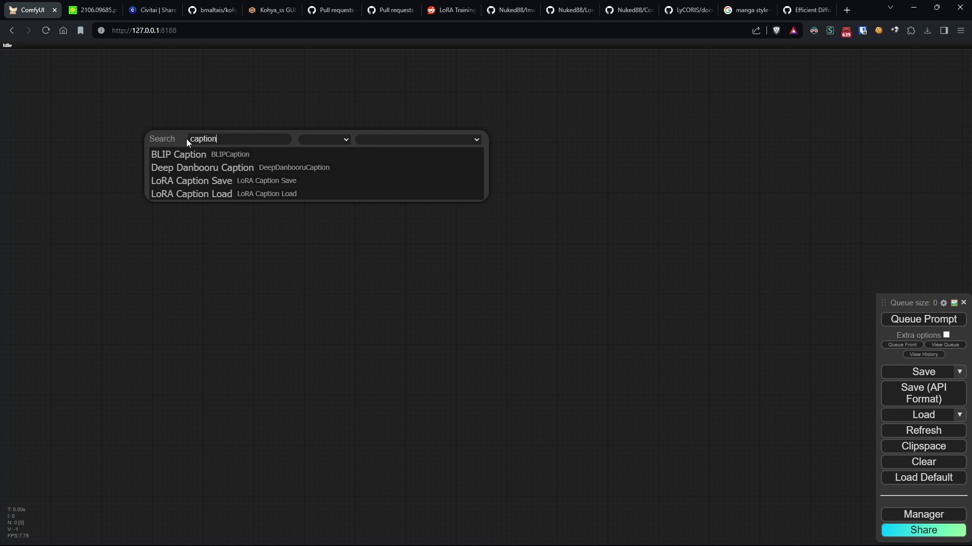
Step: Add a LoRA Caption Load node from the search results and place it lower-left
{"action": "key", "text": "Down"}
{"action": "key", "text": "Down"}
{"action": "key", "text": "Down"}
{"action": "key", "text": "Down"}
{"action": "key", "text": "Return"}
{"action": "left_click_drag", "start_coordinate": [187, 142], "coordinate": [141, 369]}
{"action": "left_click_drag", "start_coordinate": [339, 253], "coordinate": [290, 206]}
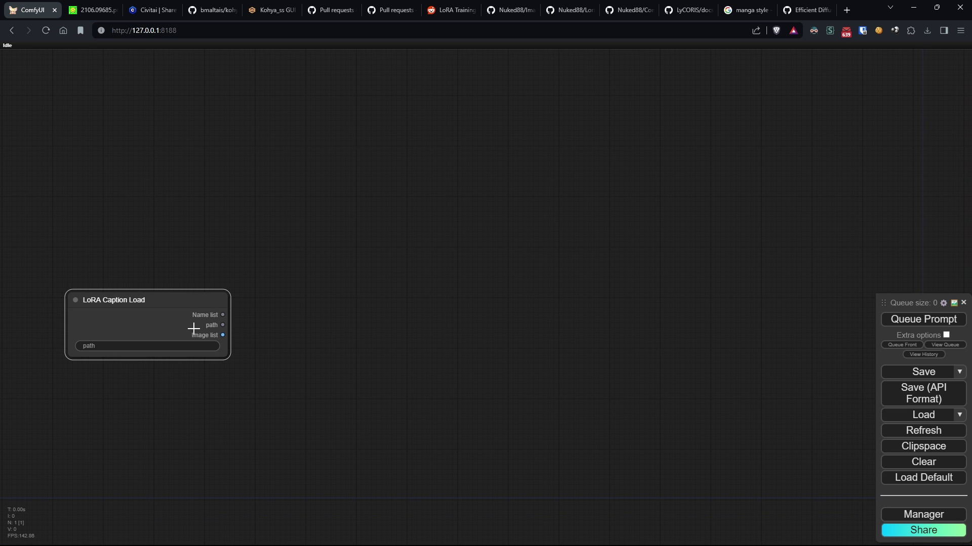
Step: Copy the 1_data folder path and paste it as the node's path, K:\DATASET\mangastyle\1_data
{"action": "key", "text": "alt+Tab"}
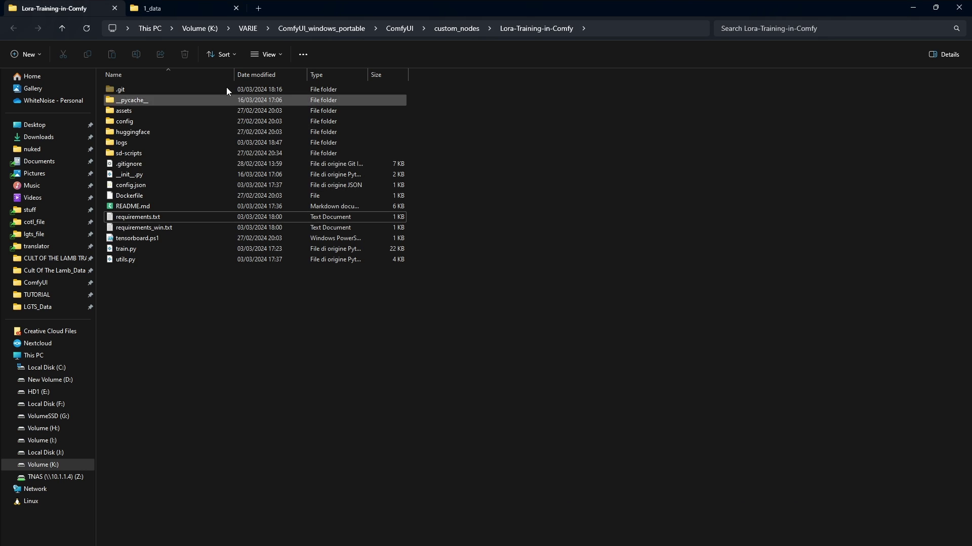
{"action": "key", "text": "ctrl+Tab"}
{"action": "left_click", "coordinate": [380, 28]}
{"action": "left_click", "coordinate": [366, 117]}
{"action": "key", "text": "alt+Tab"}
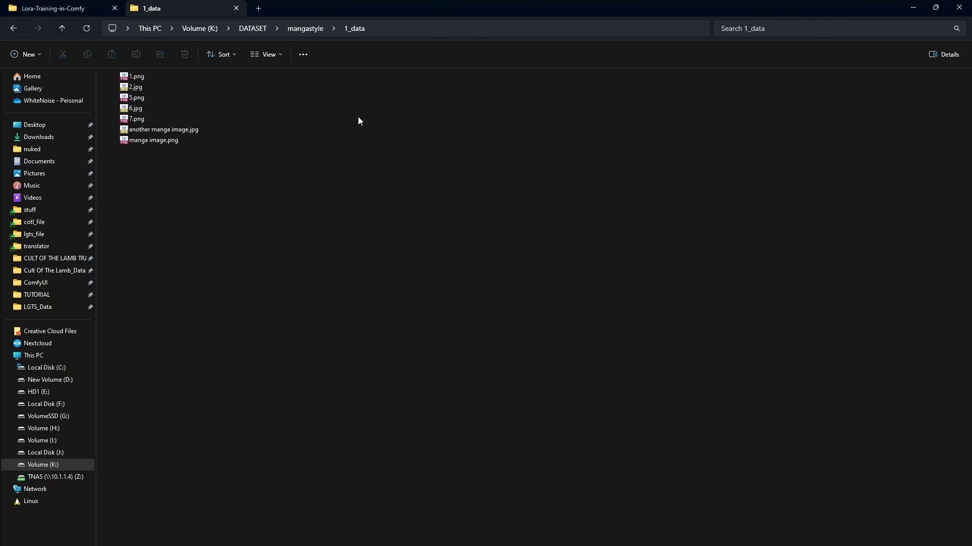
{"action": "left_click", "coordinate": [107, 350]}
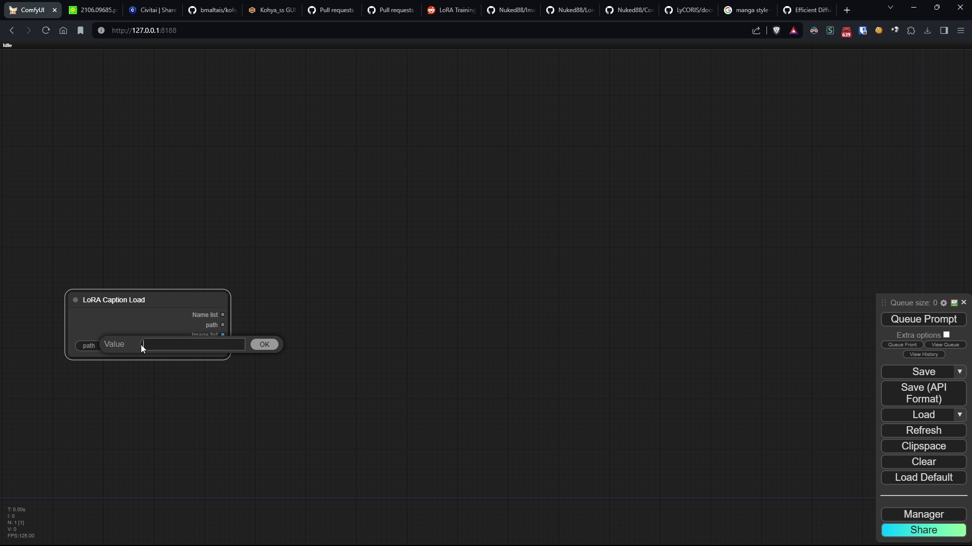
{"action": "type", "text": "K:\\DATASET\\mangastyle\\1_data"}
{"action": "key", "text": "Return"}
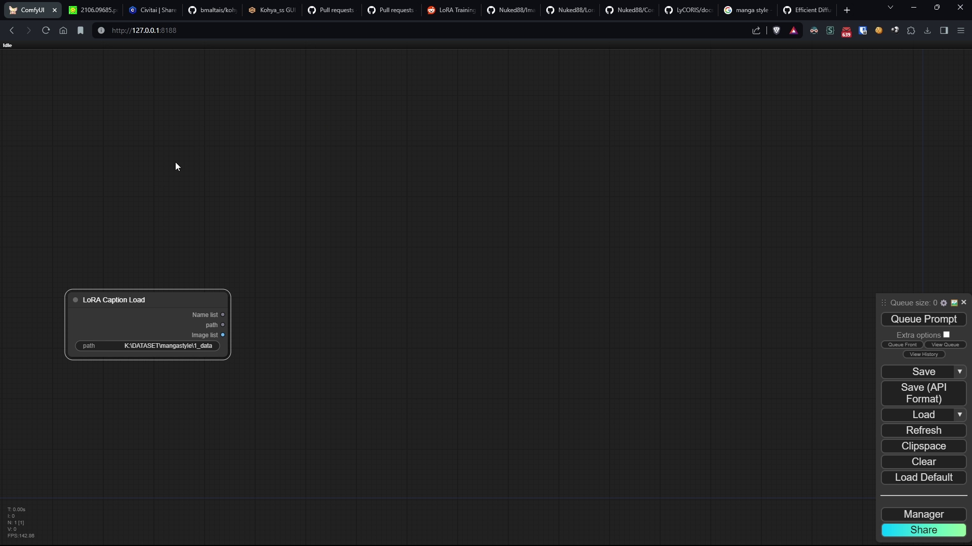
{"action": "left_click", "coordinate": [215, 134]}
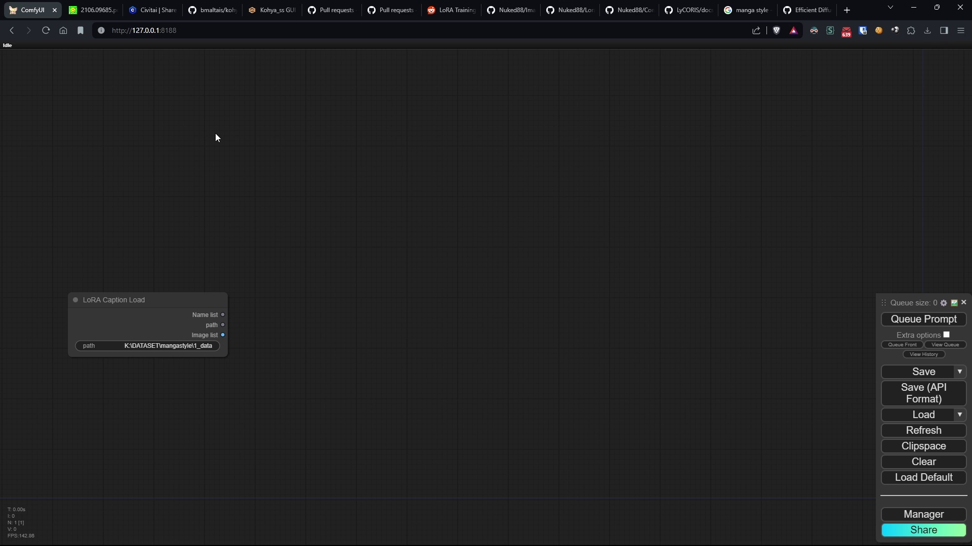
Step: Add a GPT Loader Simple node and a GPT Text Sampler fed by its model output
{"action": "double_click", "coordinate": [215, 135]}
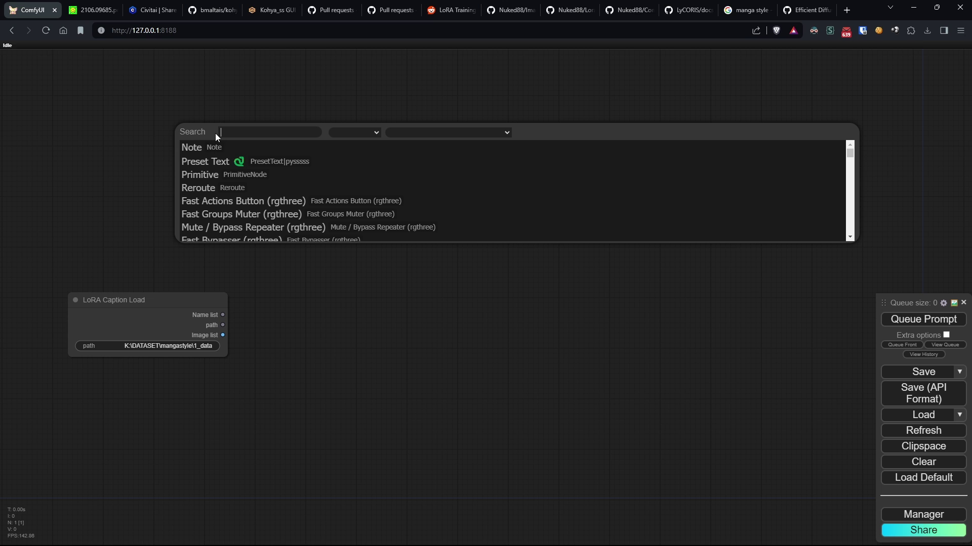
{"action": "type", "text": "gpt l"}
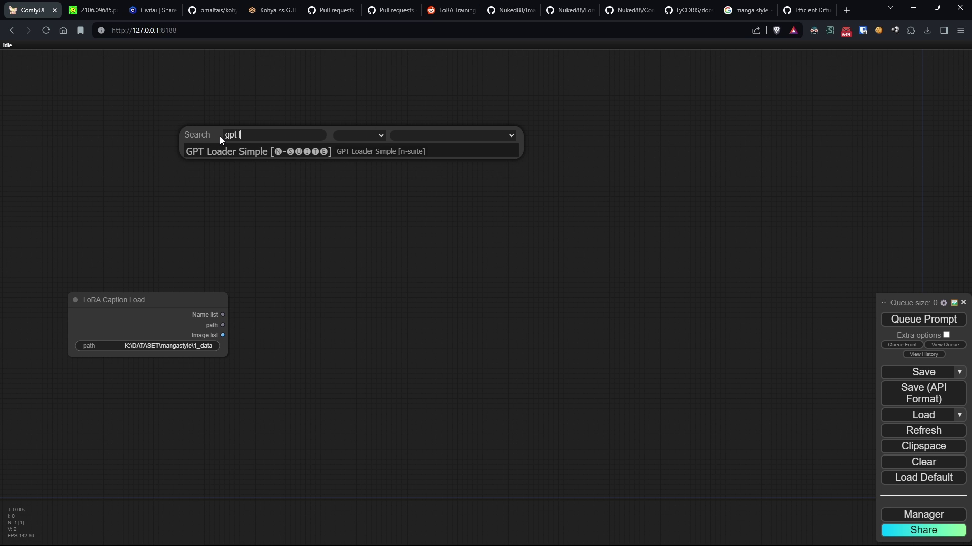
{"action": "key", "text": "Return"}
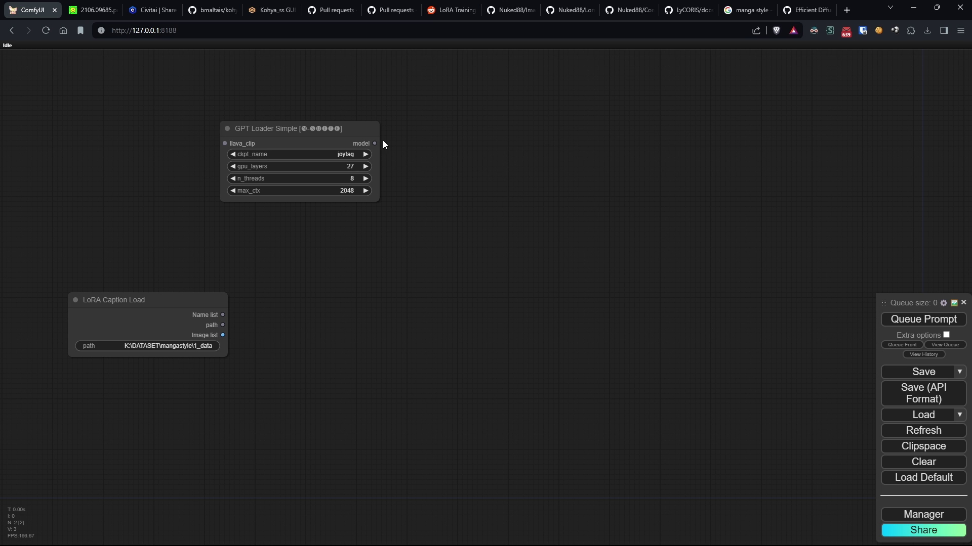
{"action": "left_click_drag", "start_coordinate": [375, 143], "coordinate": [485, 133]}
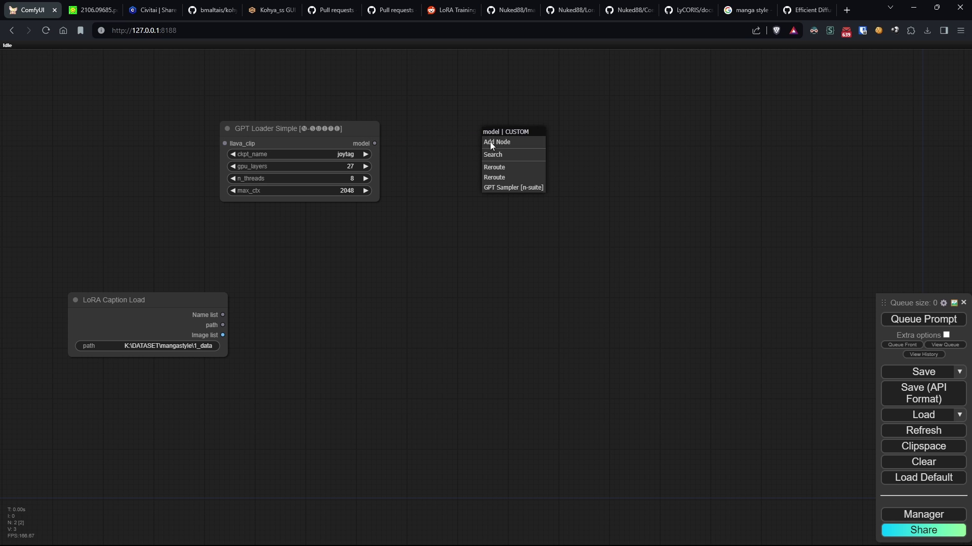
{"action": "left_click", "coordinate": [511, 188]}
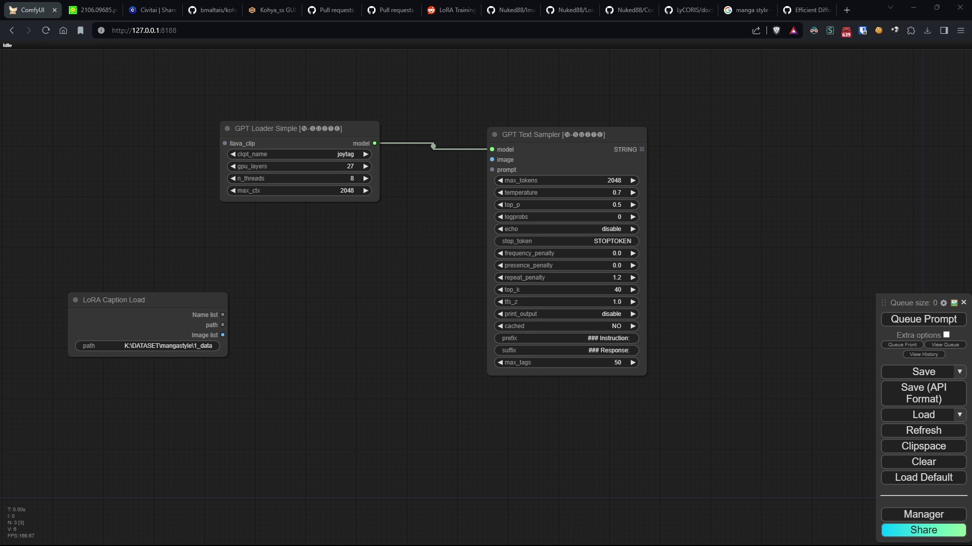
Step: Arrange the nodes and link LoRA Caption Load's Image list to the sampler's image input
{"action": "left_click_drag", "start_coordinate": [324, 128], "coordinate": [190, 118]}
{"action": "left_click_drag", "start_coordinate": [575, 136], "coordinate": [459, 171]}
{"action": "left_click_drag", "start_coordinate": [223, 335], "coordinate": [379, 197]}
{"action": "left_click_drag", "start_coordinate": [204, 306], "coordinate": [221, 278]}
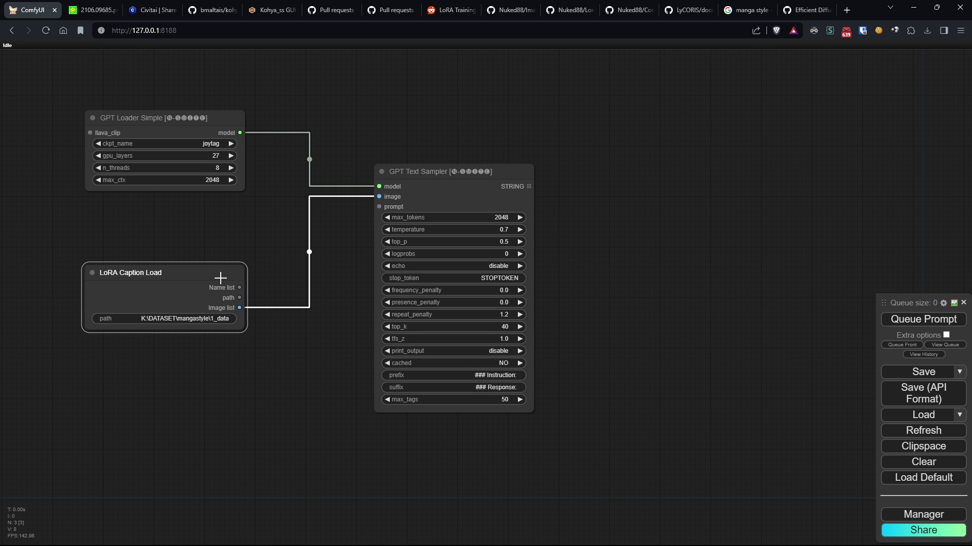
Step: Add a LoRA Caption Save node and wire in the caption path, sampler text and Name list
{"action": "left_click_drag", "start_coordinate": [673, 109], "coordinate": [609, 153]}
{"action": "double_click", "coordinate": [609, 153]}
{"action": "type", "text": "cap"}
{"action": "key", "text": "Down"}
{"action": "key", "text": "Down"}
{"action": "key", "text": "Down"}
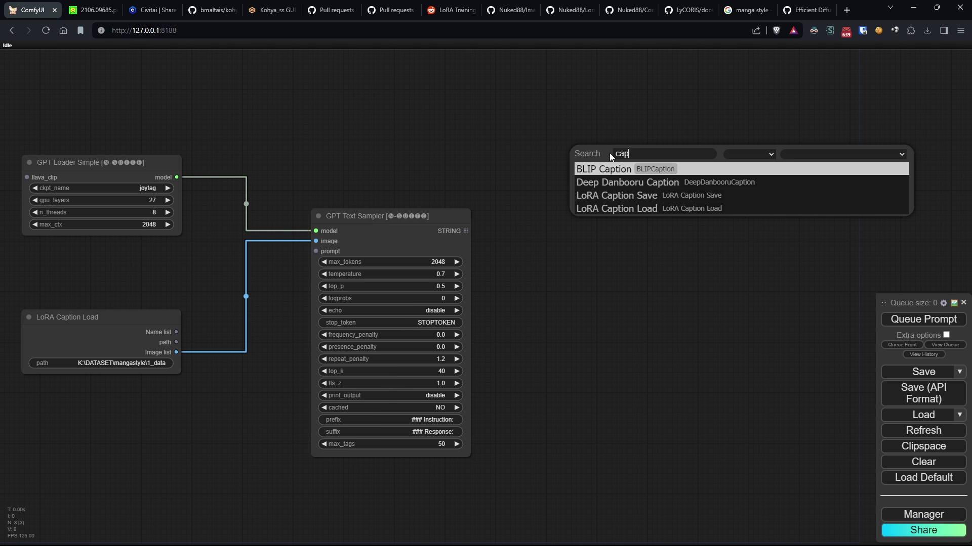
{"action": "key", "text": "Return"}
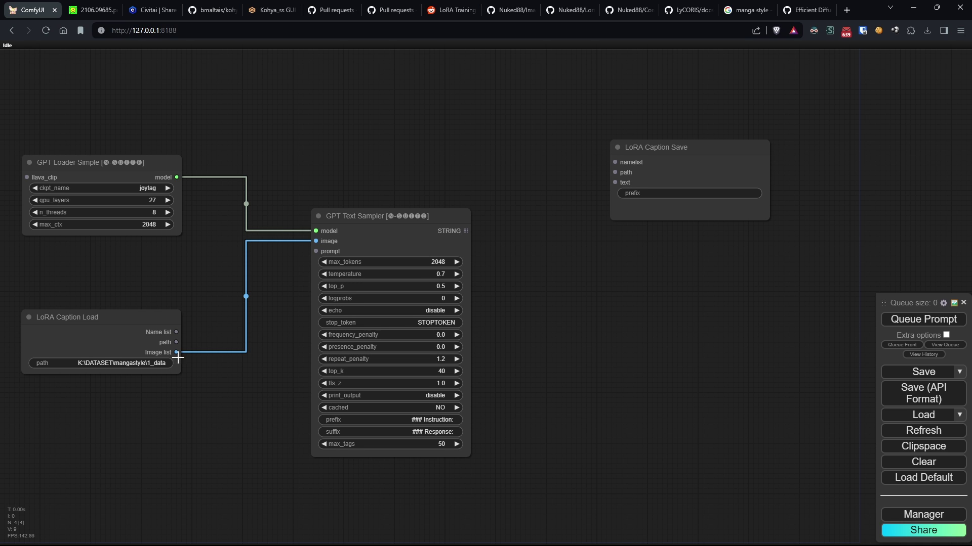
{"action": "left_click_drag", "start_coordinate": [176, 342], "coordinate": [614, 173]}
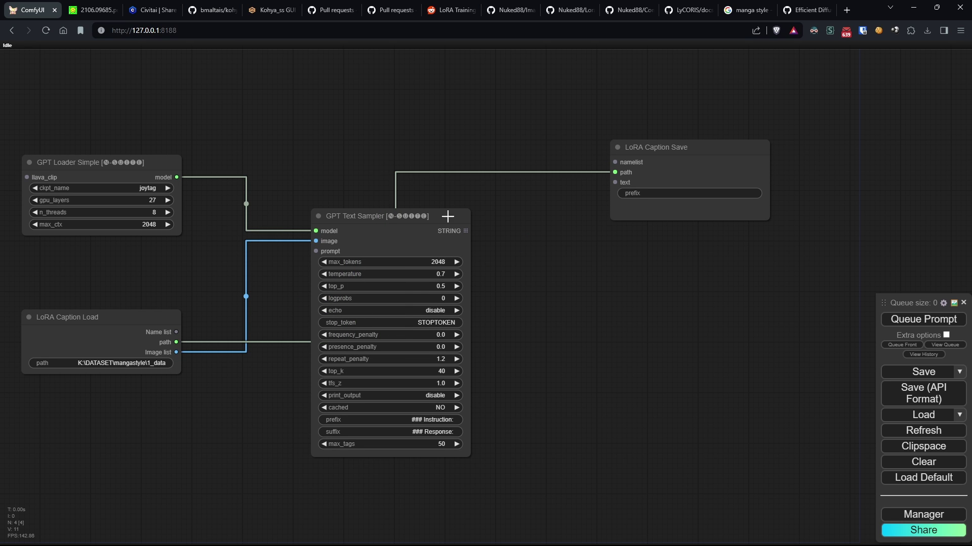
{"action": "left_click_drag", "start_coordinate": [465, 230], "coordinate": [614, 182]}
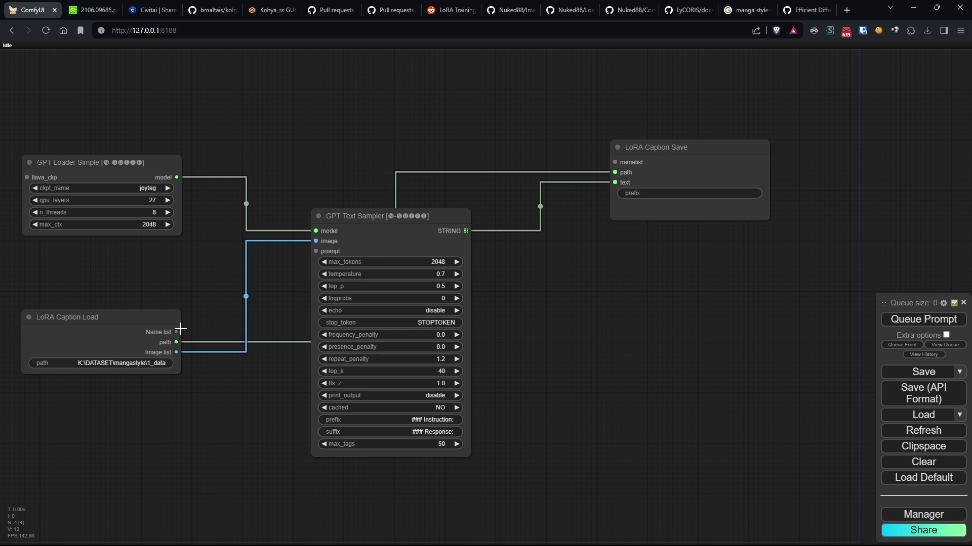
{"action": "left_click_drag", "start_coordinate": [177, 332], "coordinate": [555, 149]}
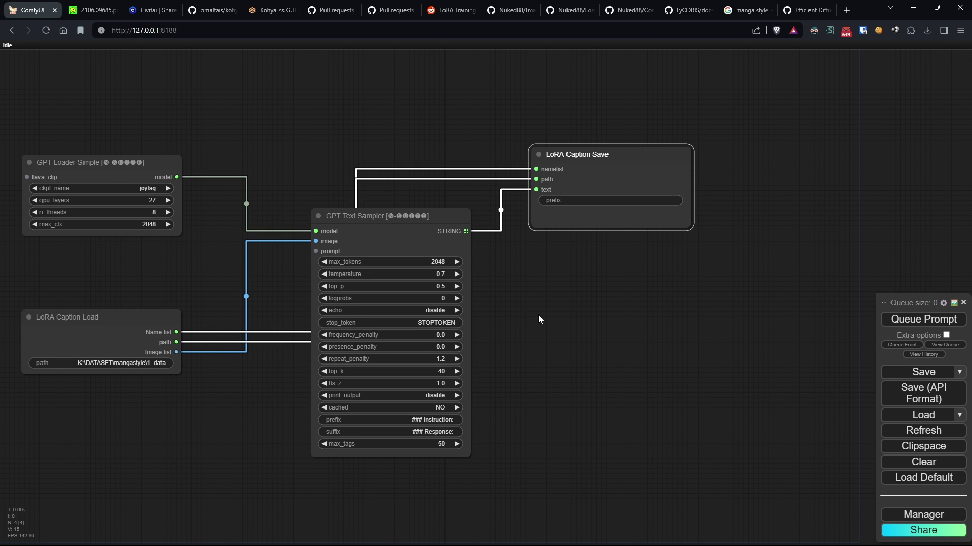
Step: Set the caption file prefix to mymanga and queue the captioning workflow
{"action": "left_click", "coordinate": [655, 202]}
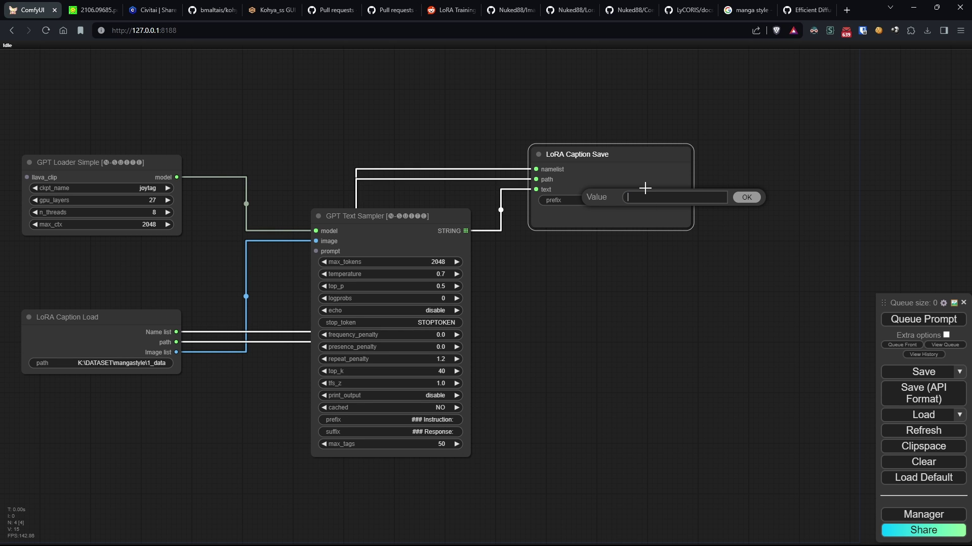
{"action": "type", "text": "mymanga"}
{"action": "key", "text": "Return"}
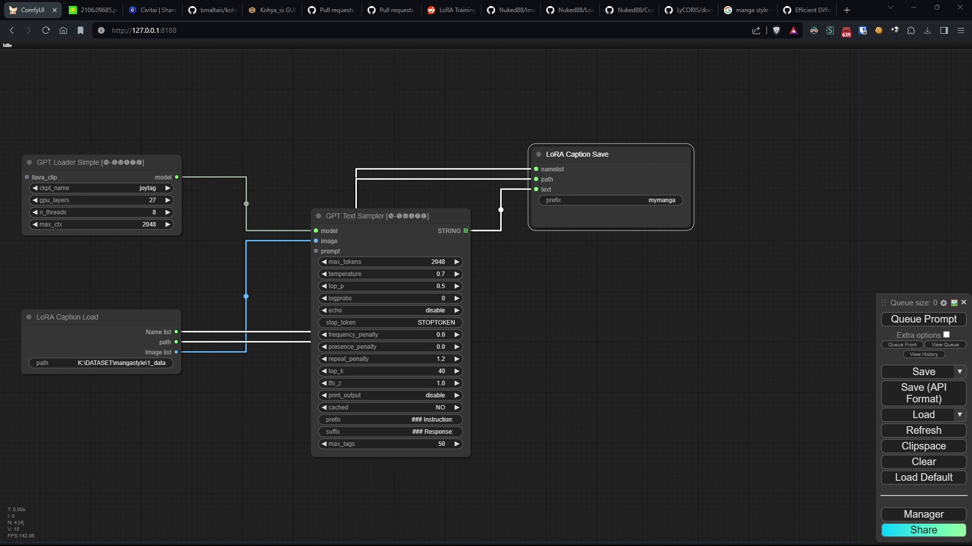
{"action": "scroll", "coordinate": [324, 147], "scroll_direction": "down", "scroll_amount": 2}
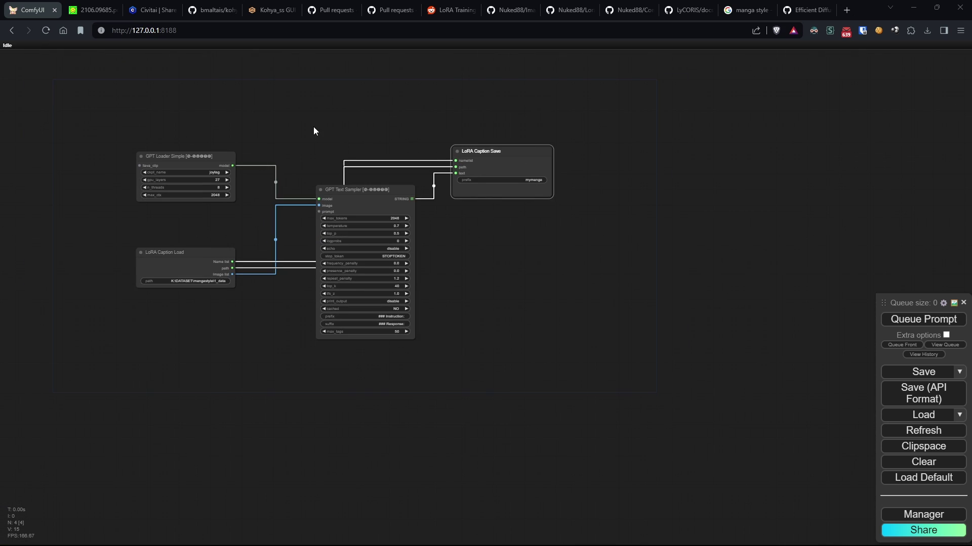
{"action": "left_click", "coordinate": [920, 323]}
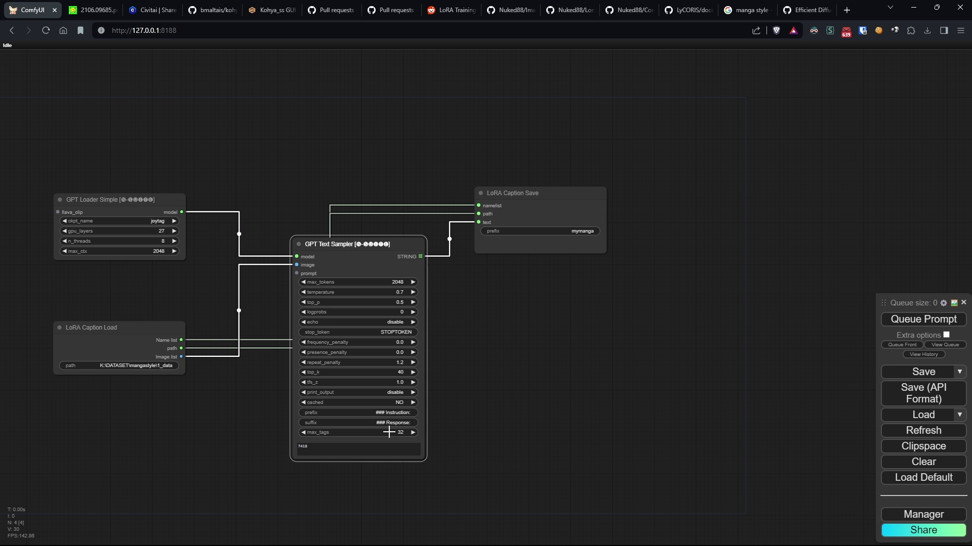
Step: Set the sampler's max_tags back to 50
{"action": "scroll", "coordinate": [389, 432], "scroll_direction": "up", "scroll_amount": 5}
{"action": "left_click_drag", "start_coordinate": [328, 423], "coordinate": [348, 420]}
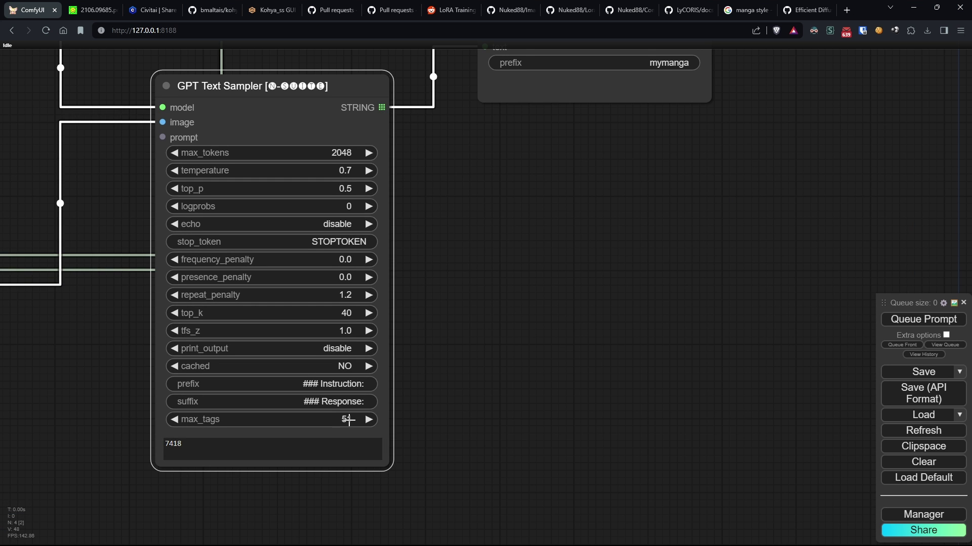
{"action": "left_click", "coordinate": [174, 419]}
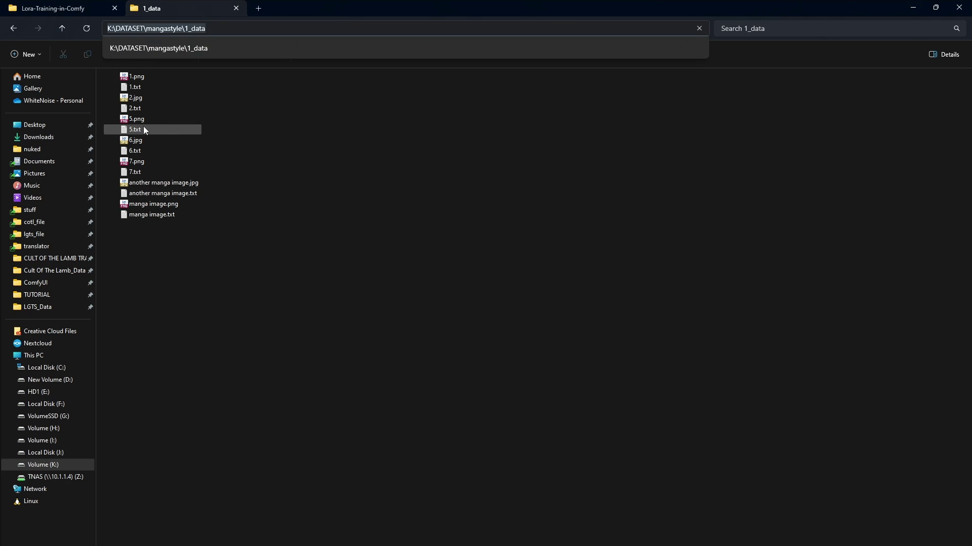
Step: Open 2.txt in Notepad and delete the 1boy tag from its captions
{"action": "left_click", "coordinate": [297, 119]}
{"action": "double_click", "coordinate": [152, 108]}
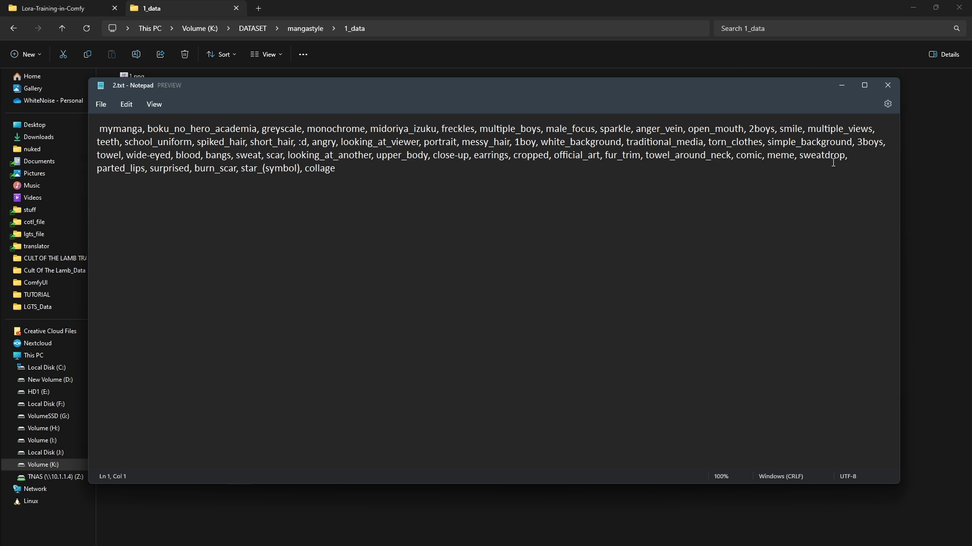
{"action": "left_click", "coordinate": [528, 142]}
{"action": "double_click", "coordinate": [526, 142]}
{"action": "key", "text": "BackSpace"}
{"action": "key", "text": "BackSpace"}
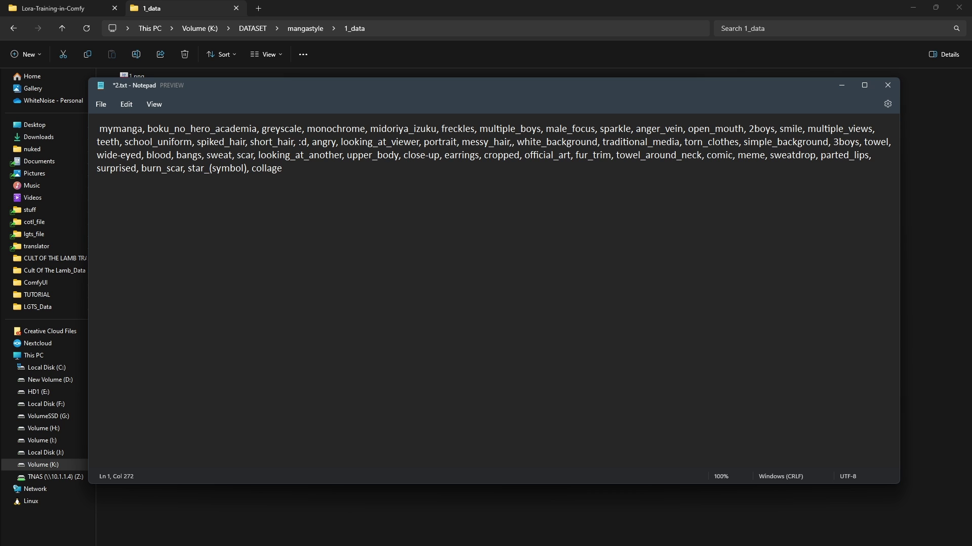
{"action": "key", "text": "BackSpace"}
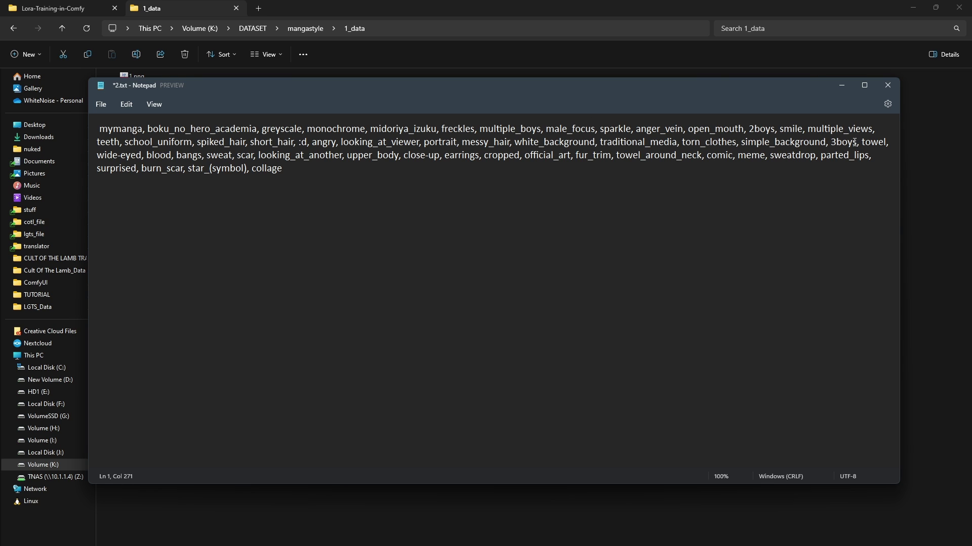
Step: Delete the 3boys tag, save 2.txt, and close Notepad
{"action": "left_click_drag", "start_coordinate": [859, 143], "coordinate": [830, 143]}
{"action": "key", "text": "BackSpace"}
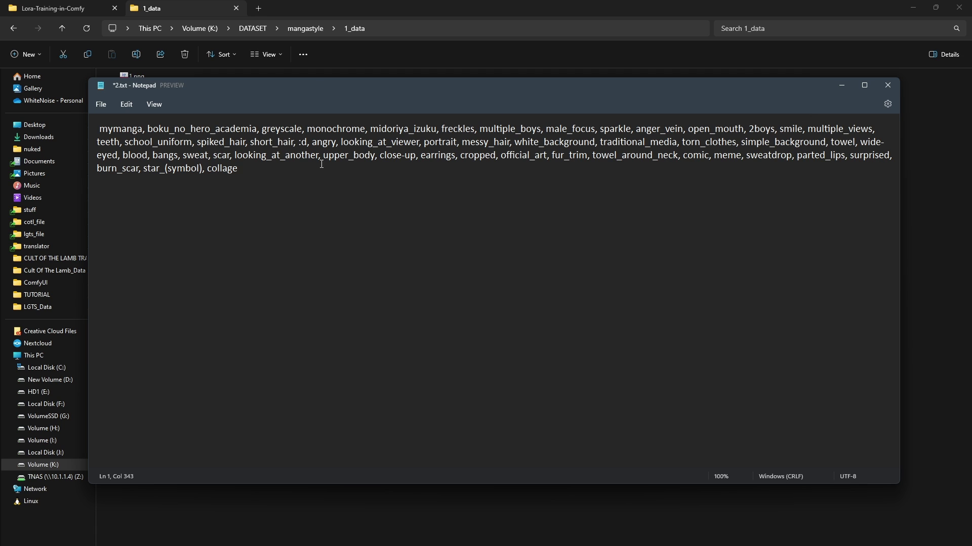
{"action": "left_click", "coordinate": [101, 104]}
{"action": "left_click", "coordinate": [113, 175]}
{"action": "double_click", "coordinate": [133, 129]}
{"action": "left_click", "coordinate": [888, 86]}
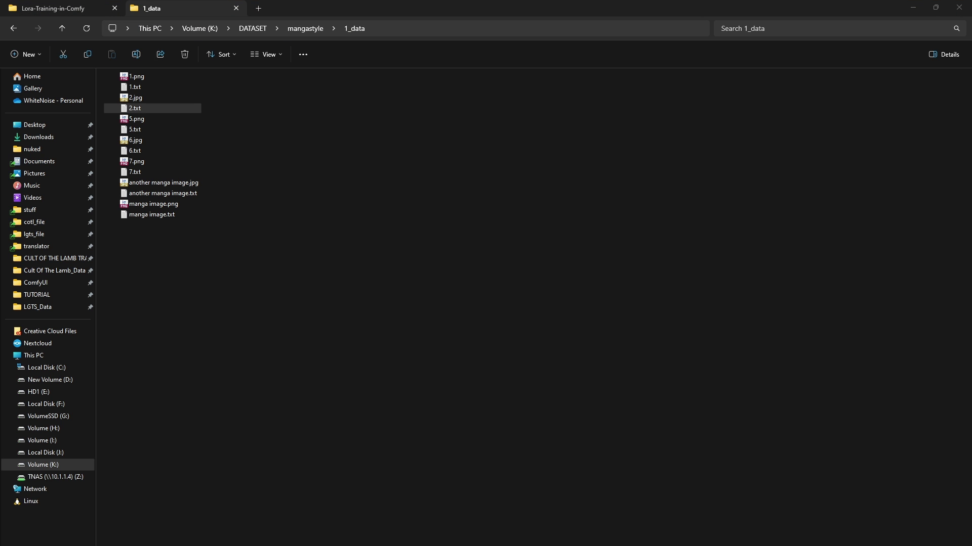
Step: Back in ComfyUI, add a Lora Training in Comfy (Advanced) node via the 'lora tr' search
{"action": "key", "text": "alt+Tab"}
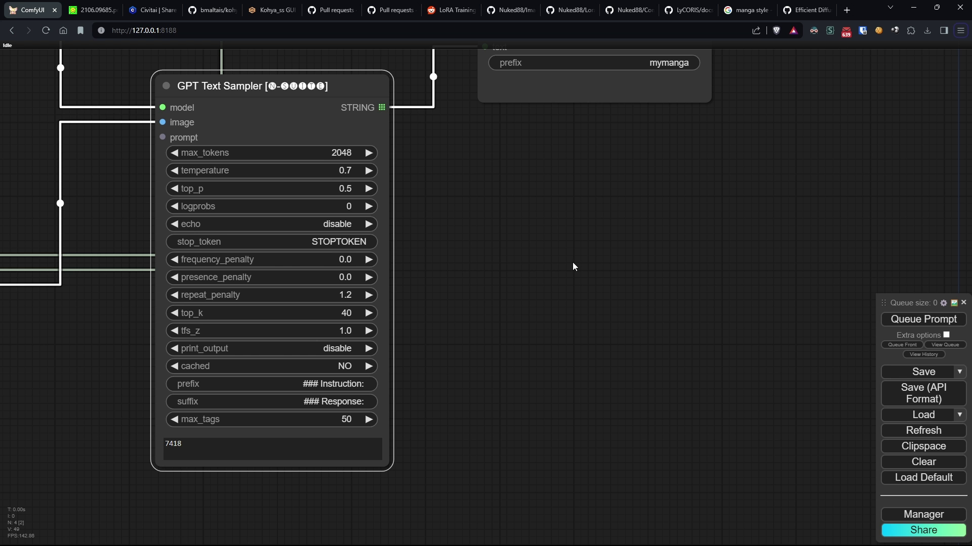
{"action": "scroll", "coordinate": [573, 264], "scroll_direction": "down", "scroll_amount": 3}
{"action": "left_click_drag", "start_coordinate": [278, 306], "coordinate": [253, 208]}
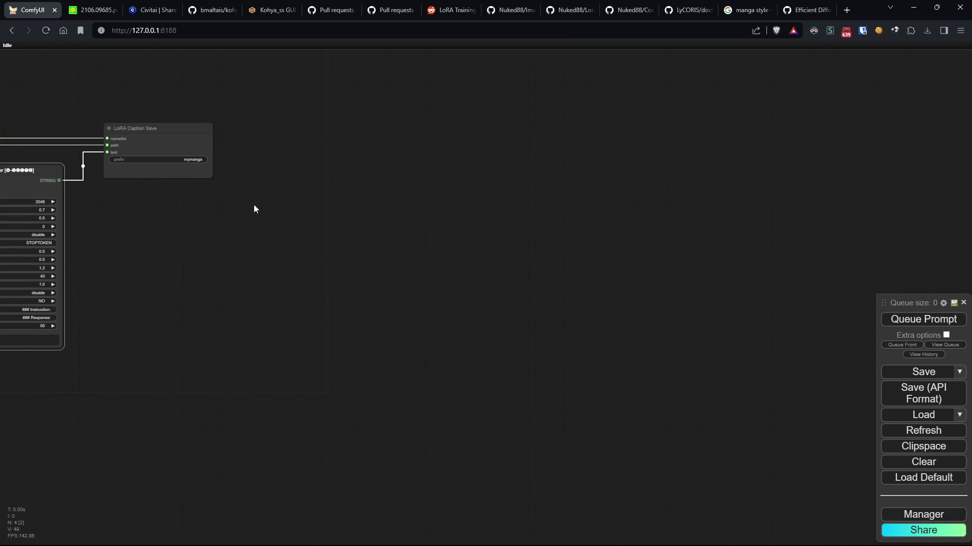
{"action": "double_click", "coordinate": [335, 175]}
{"action": "type", "text": "lora tr"}
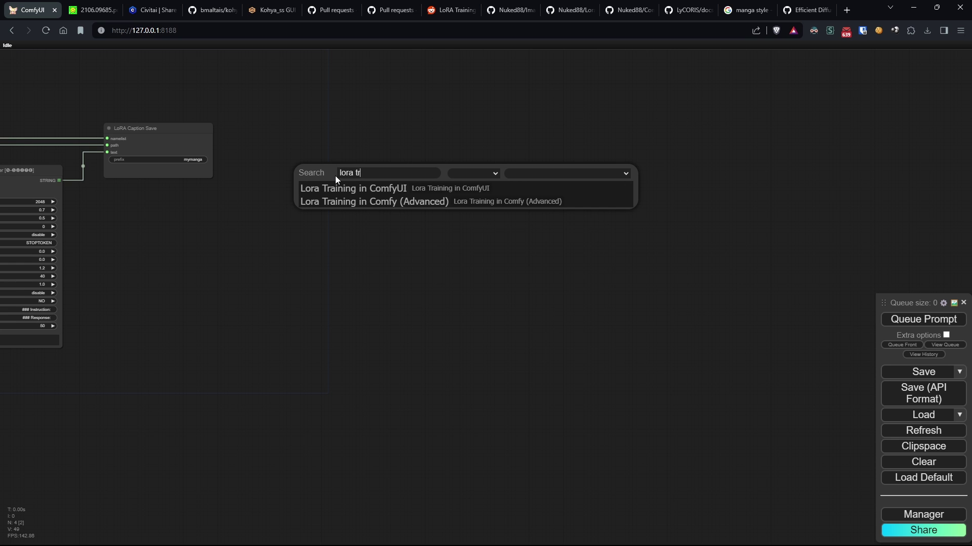
{"action": "key", "text": "Down"}
{"action": "key", "text": "Down"}
{"action": "key", "text": "Return"}
Step: Set ckpt_name to meinamix_meinaV11.safetensors and mixed_precision to bf16, widening and repositioning the node
{"action": "scroll", "coordinate": [362, 214], "scroll_direction": "up", "scroll_amount": 3}
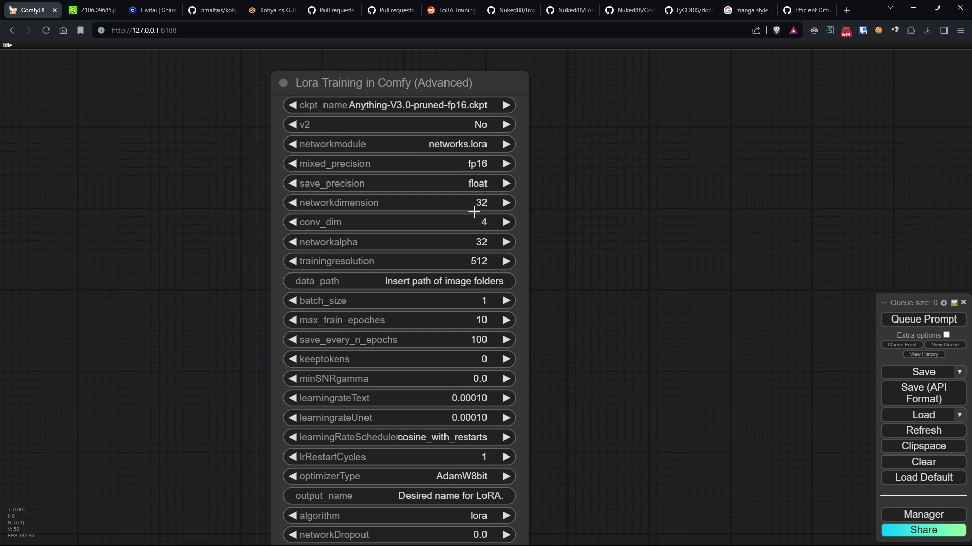
{"action": "scroll", "coordinate": [544, 217], "scroll_direction": "up", "scroll_amount": 1}
{"action": "scroll", "coordinate": [562, 155], "scroll_direction": "down", "scroll_amount": 1}
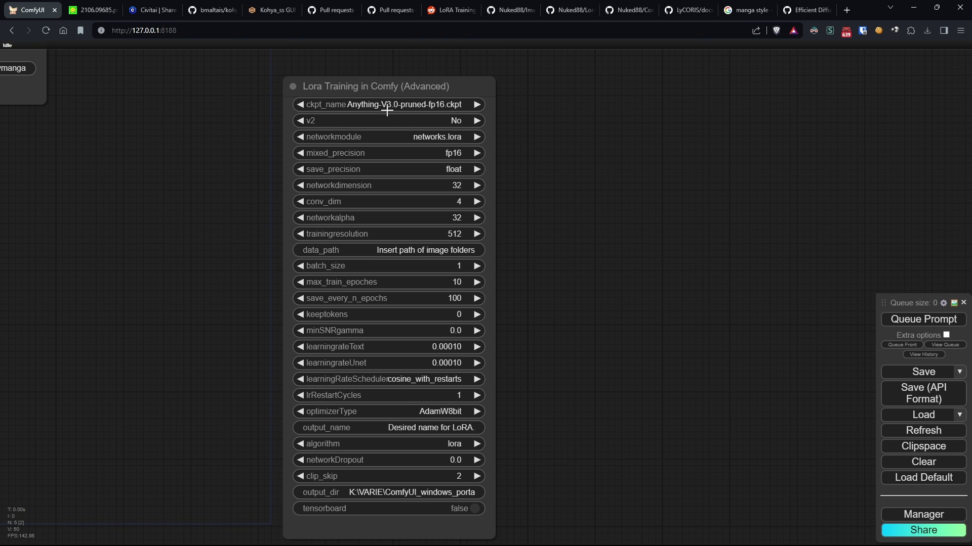
{"action": "left_click", "coordinate": [387, 109]}
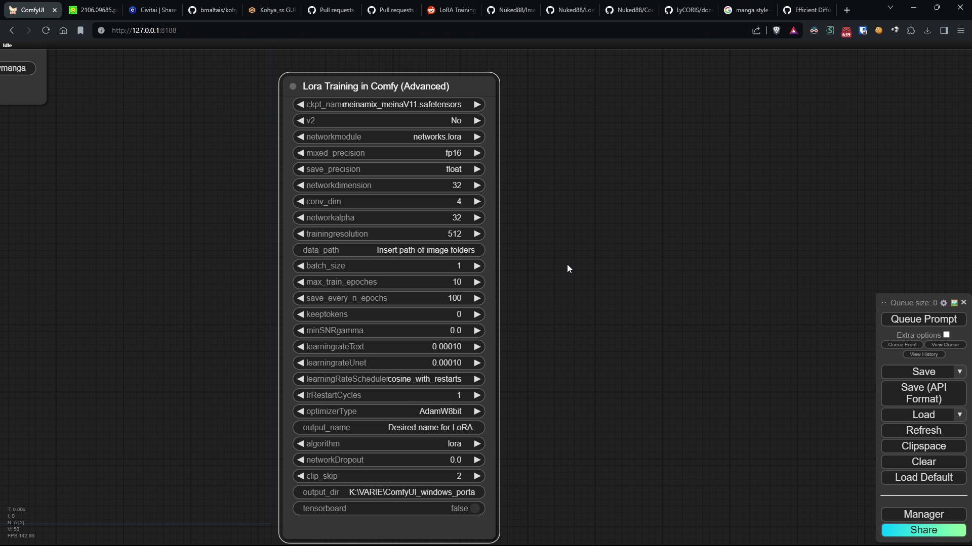
{"action": "scroll", "coordinate": [591, 265], "scroll_direction": "down", "scroll_amount": 1}
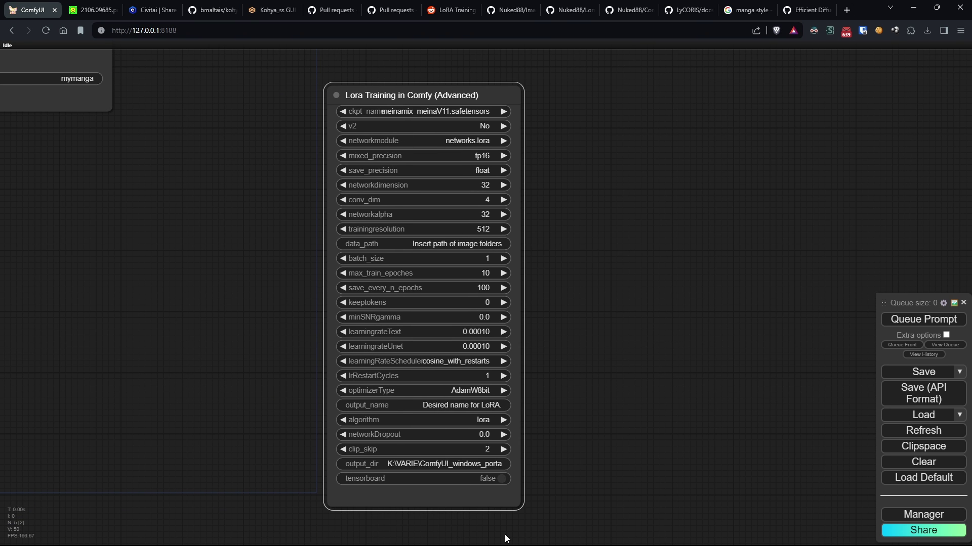
{"action": "left_click_drag", "start_coordinate": [521, 506], "coordinate": [542, 504]}
{"action": "left_click_drag", "start_coordinate": [456, 94], "coordinate": [395, 77]}
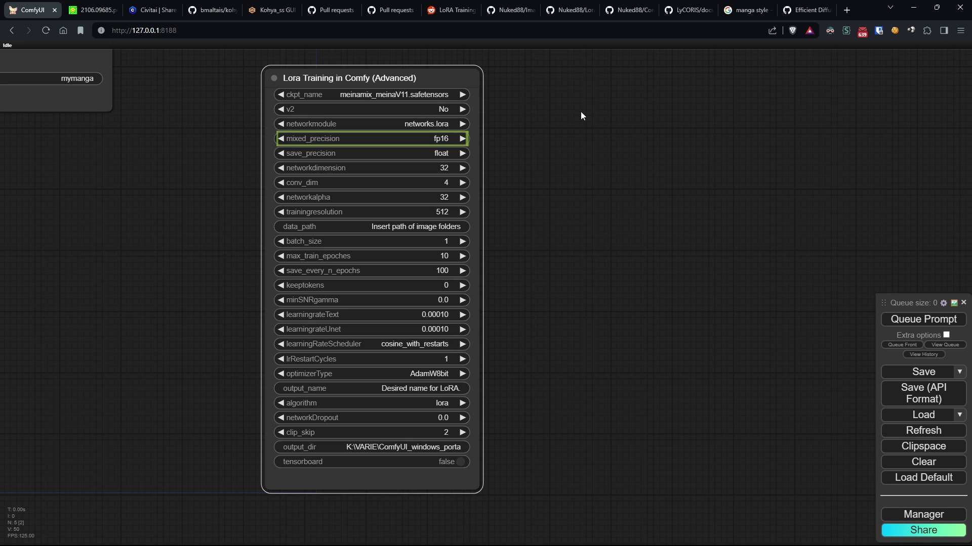
{"action": "left_click", "coordinate": [423, 138]}
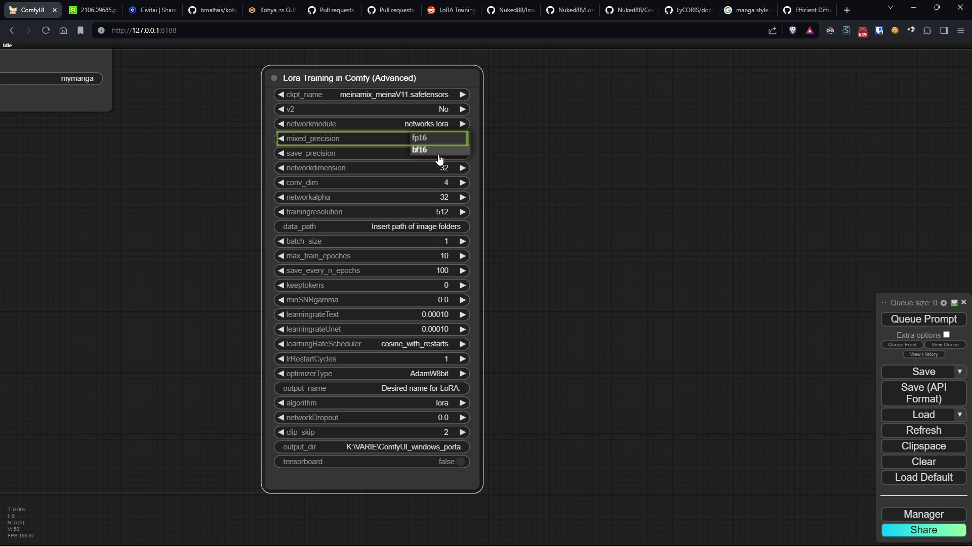
{"action": "left_click", "coordinate": [438, 153]}
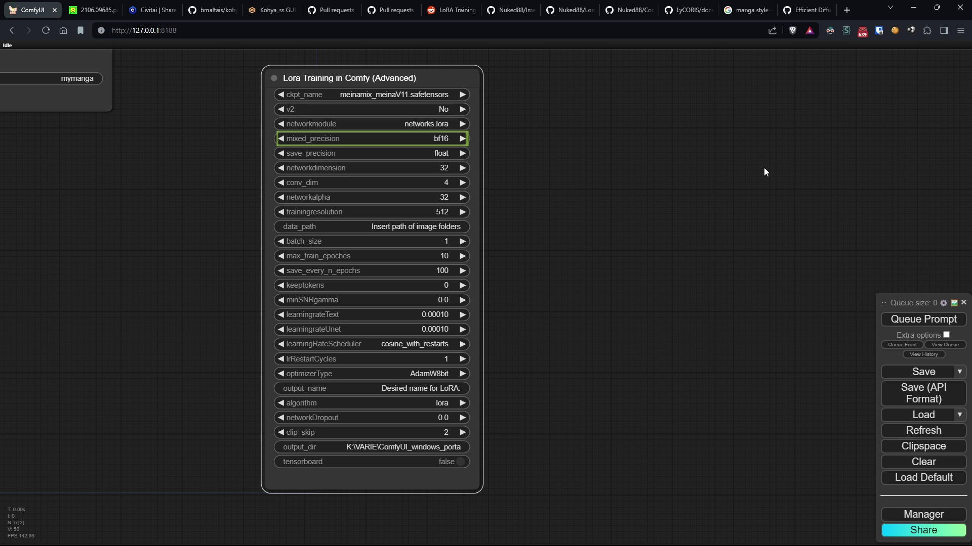
Step: Change the Lora Training node's save_precision from float to fp16
{"action": "left_click", "coordinate": [460, 153]}
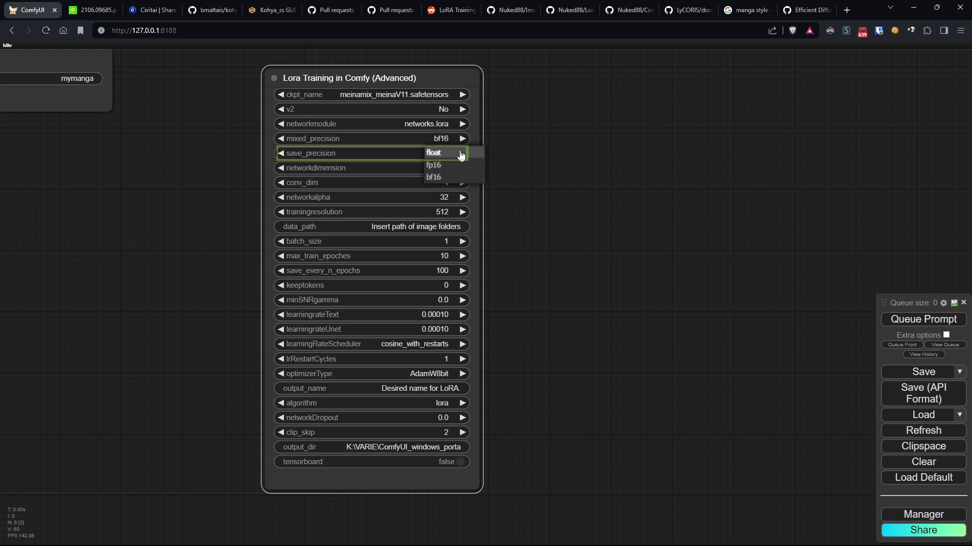
{"action": "left_click", "coordinate": [476, 165]}
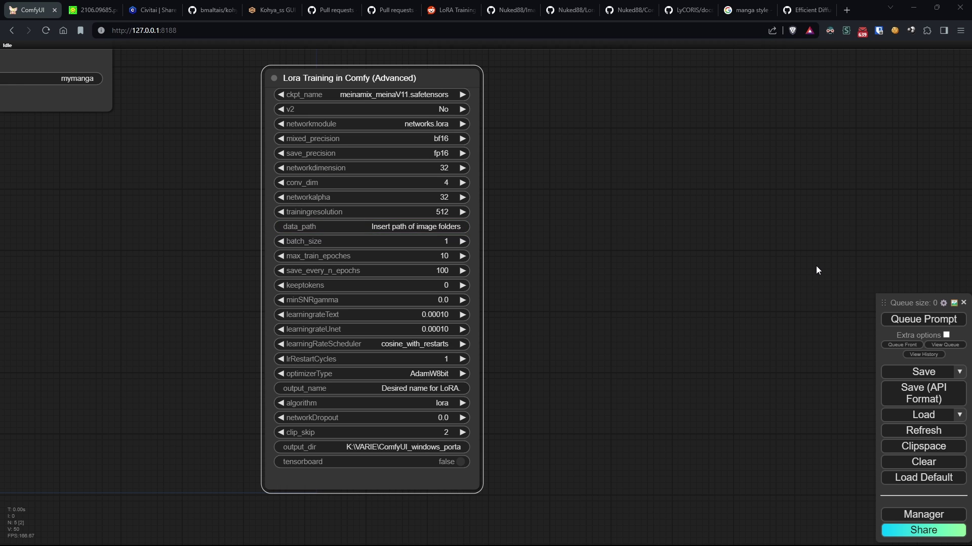
Step: Paste K:\DATASET\mangastyle into data_path and raise batch_size from 1 to 2
{"action": "key", "text": "alt+Tab"}
{"action": "left_click", "coordinate": [315, 30]}
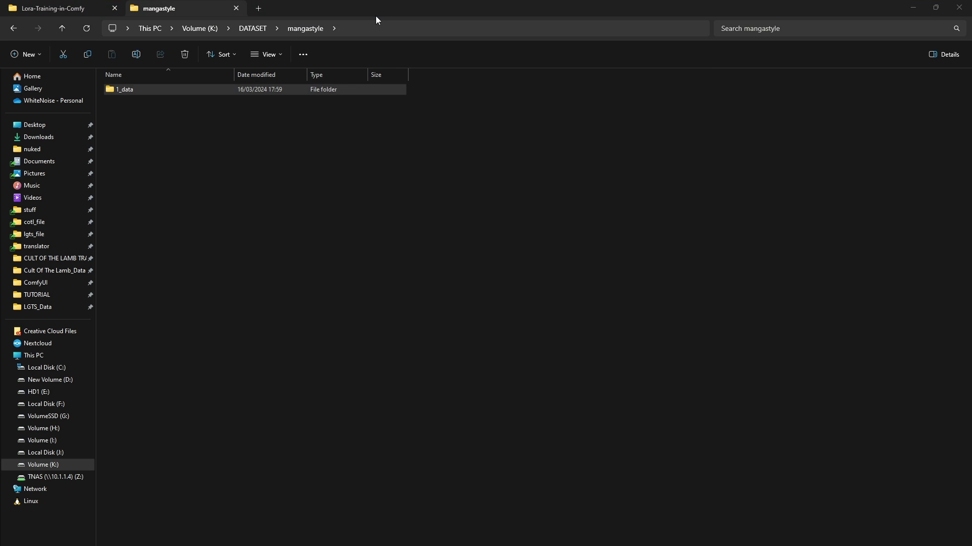
{"action": "key", "text": "alt+Tab"}
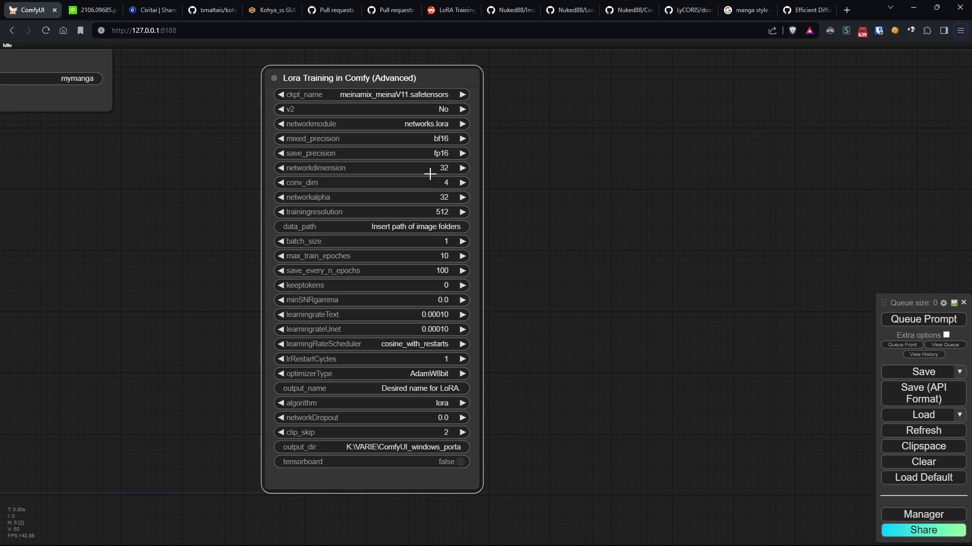
{"action": "left_click", "coordinate": [425, 226]}
{"action": "type", "text": "K:\\DATASET\\mangastyle"}
{"action": "left_click", "coordinate": [610, 223]}
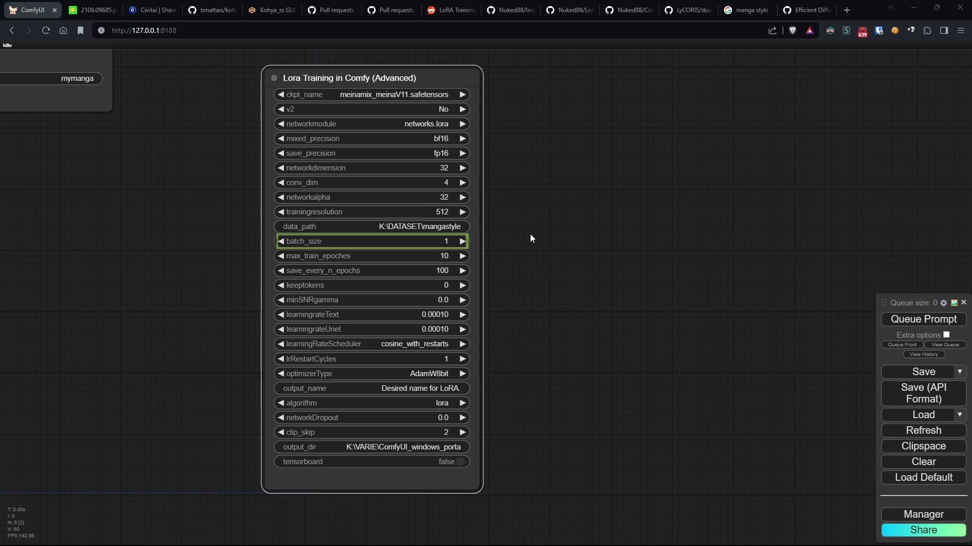
{"action": "left_click", "coordinate": [462, 241]}
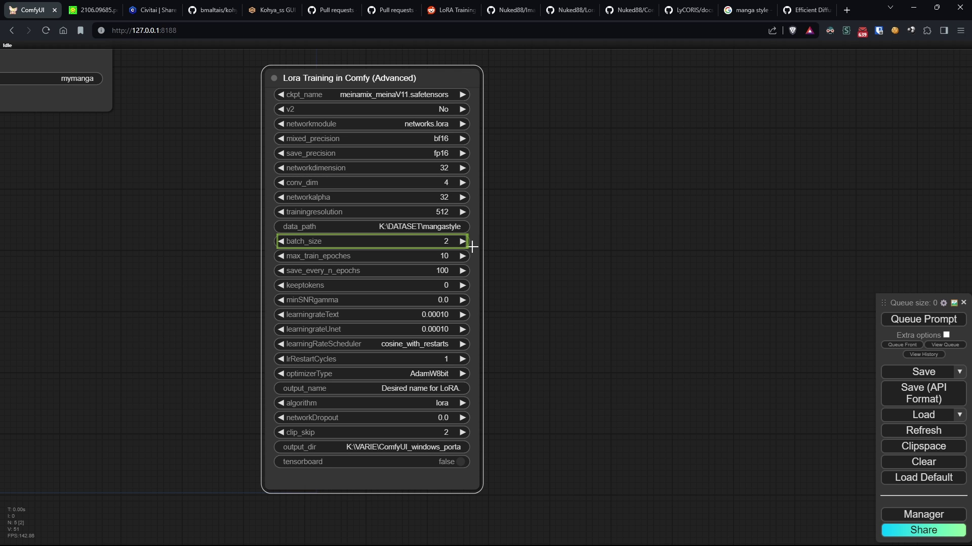
{"action": "key", "text": "Tab"}
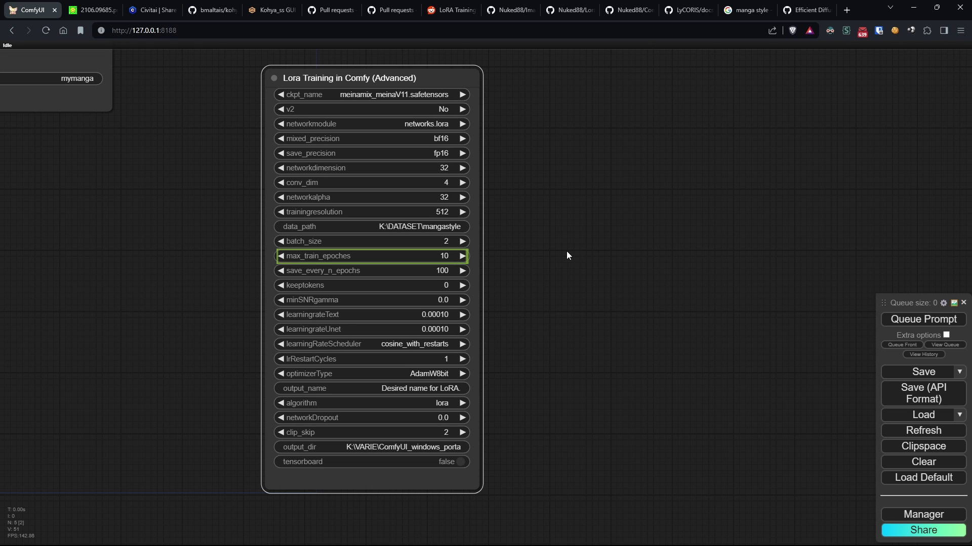
Step: Enter 400 as the Lora Training node's max_train_epochs value
{"action": "left_click", "coordinate": [446, 256]}
{"action": "type", "text": "4"}
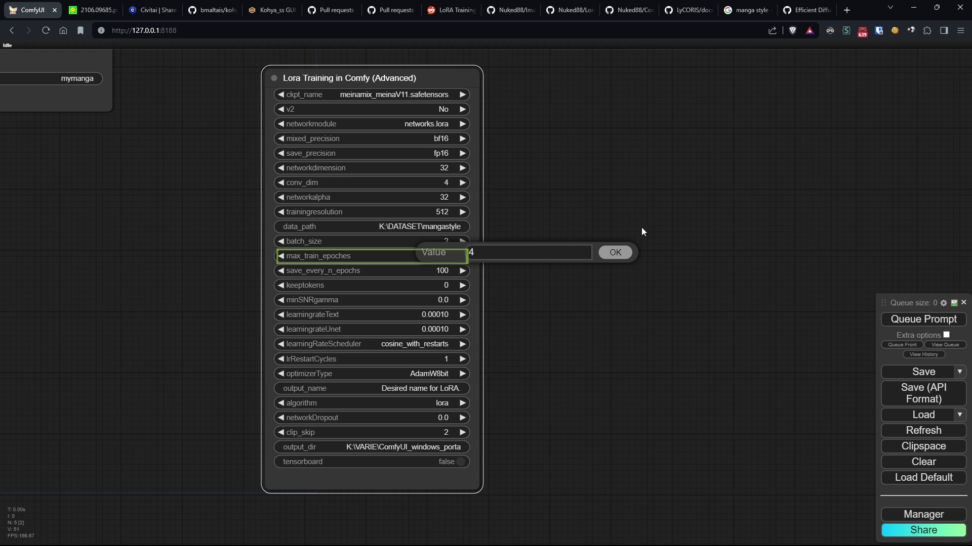
{"action": "type", "text": "00"}
{"action": "key", "text": "Return"}
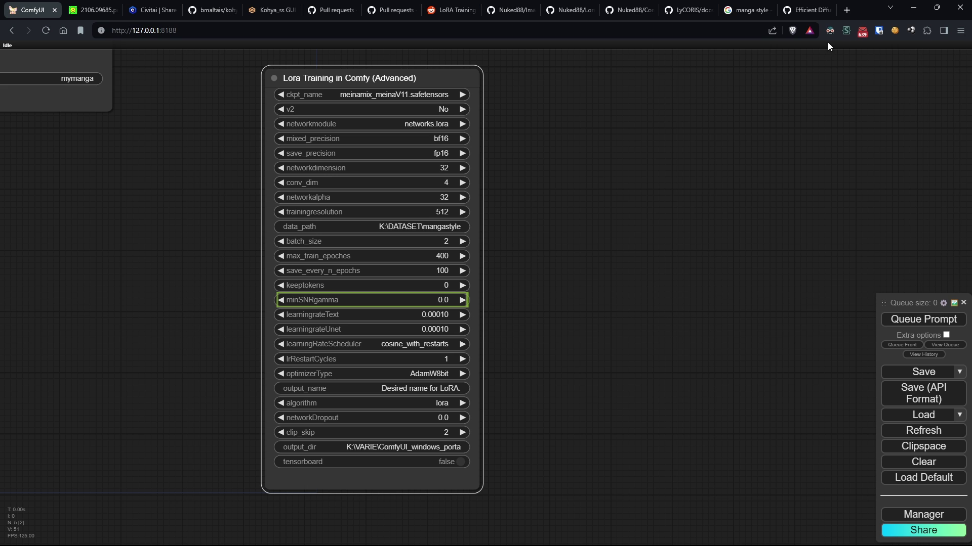
{"action": "left_click", "coordinate": [807, 9]}
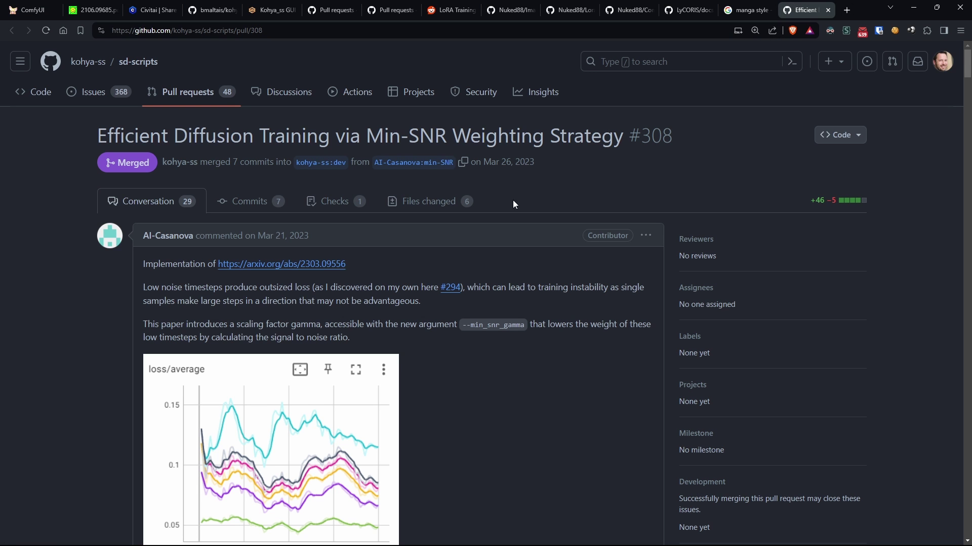
{"action": "scroll", "coordinate": [458, 291], "scroll_direction": "down", "scroll_amount": 5}
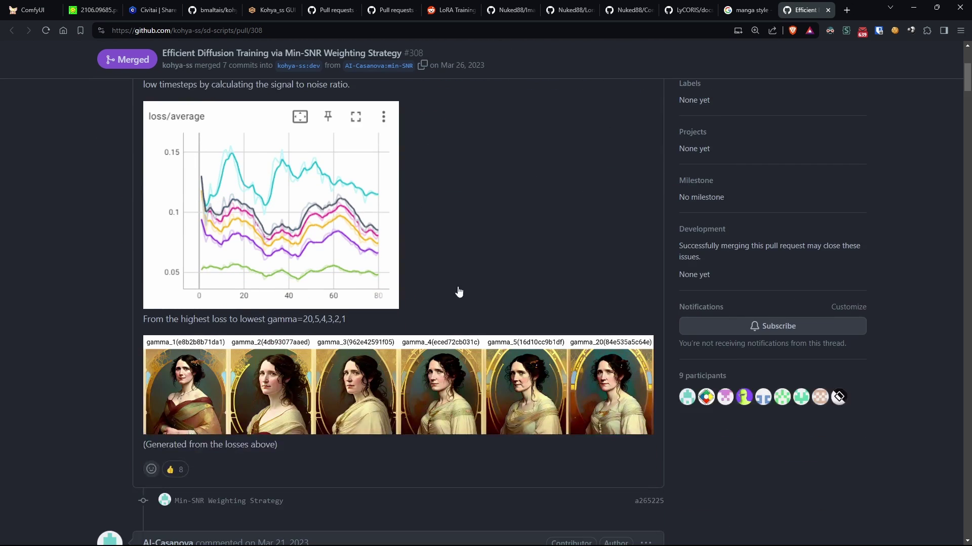
{"action": "scroll", "coordinate": [458, 292], "scroll_direction": "down", "scroll_amount": 2}
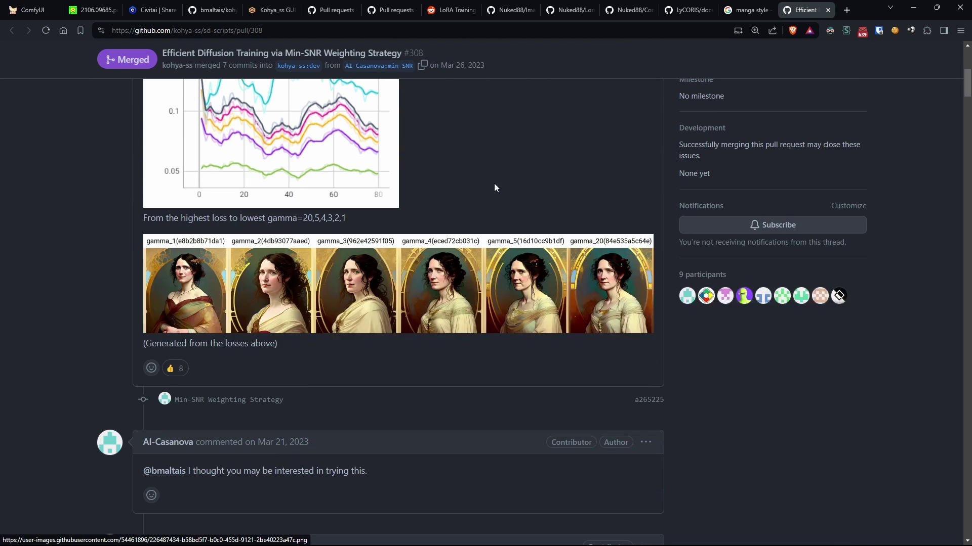
{"action": "left_click", "coordinate": [30, 6]}
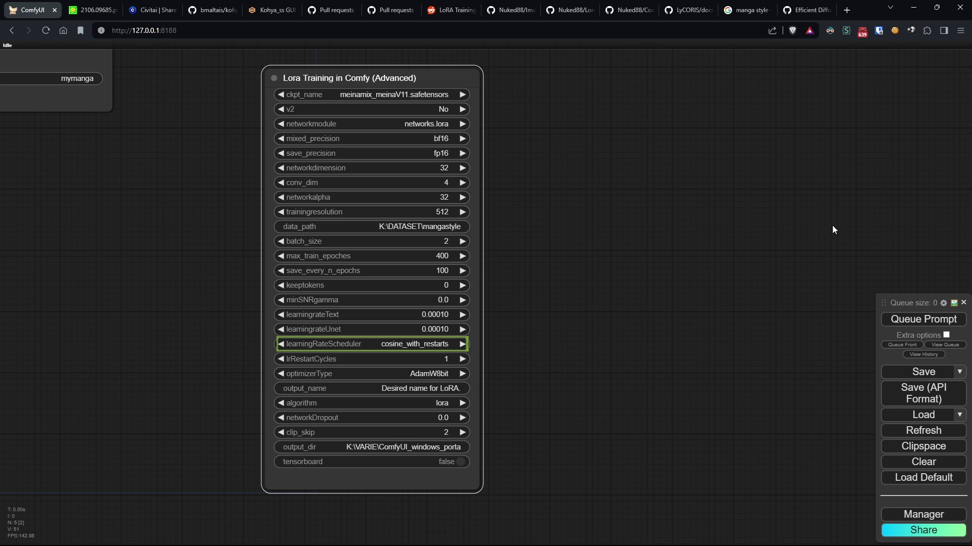
Step: Review the scheduler choices, keep AdamW8bit as optimizer, and set output_name to mangastyle
{"action": "left_click", "coordinate": [427, 346]}
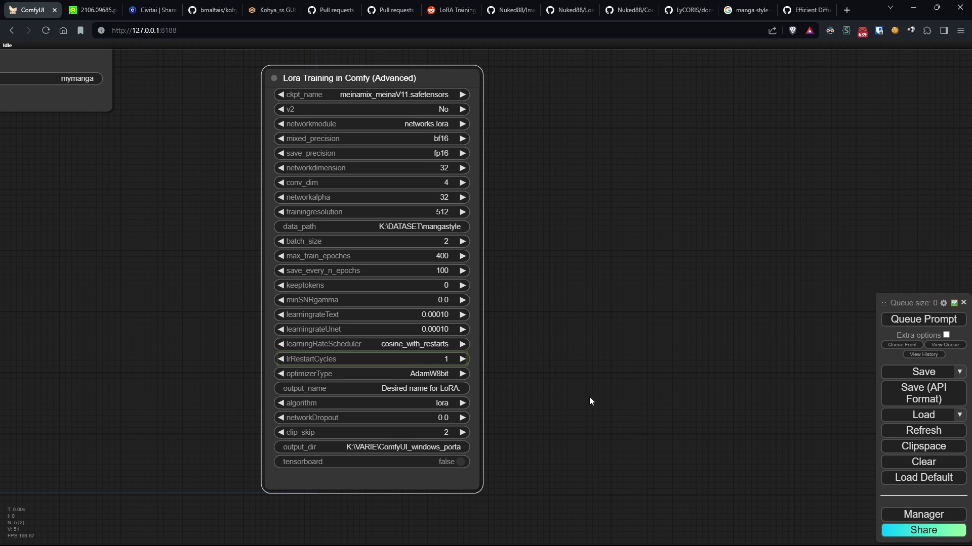
{"action": "left_click", "coordinate": [434, 375]}
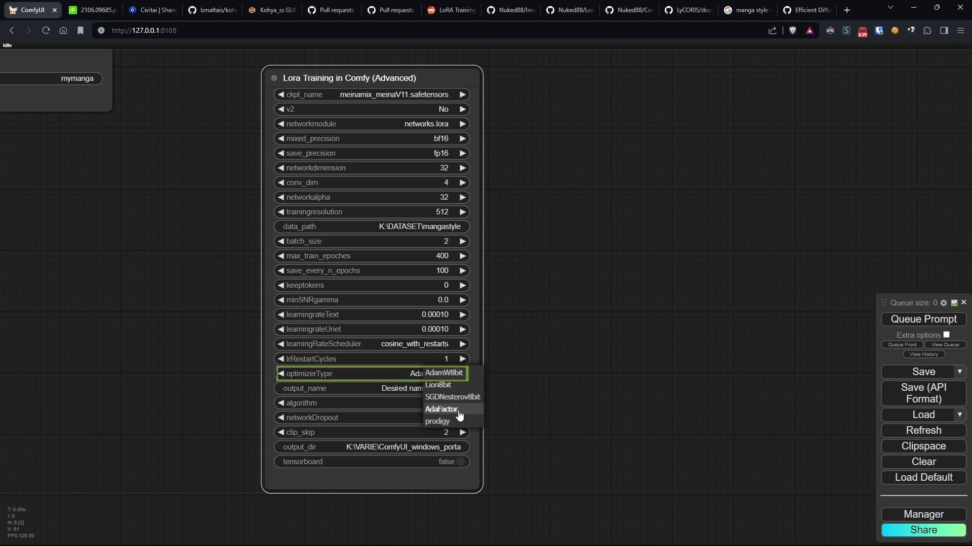
{"action": "left_click", "coordinate": [458, 470]}
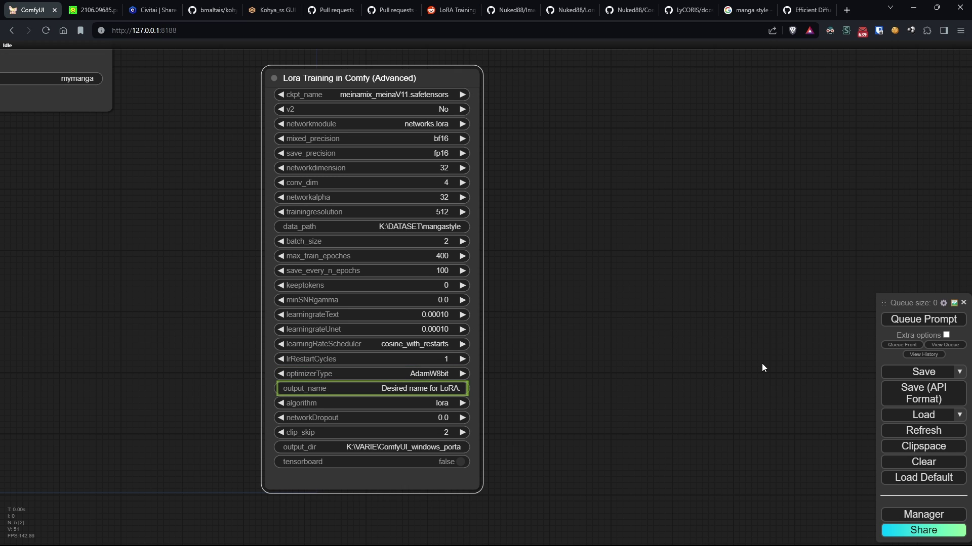
{"action": "left_click", "coordinate": [393, 386]}
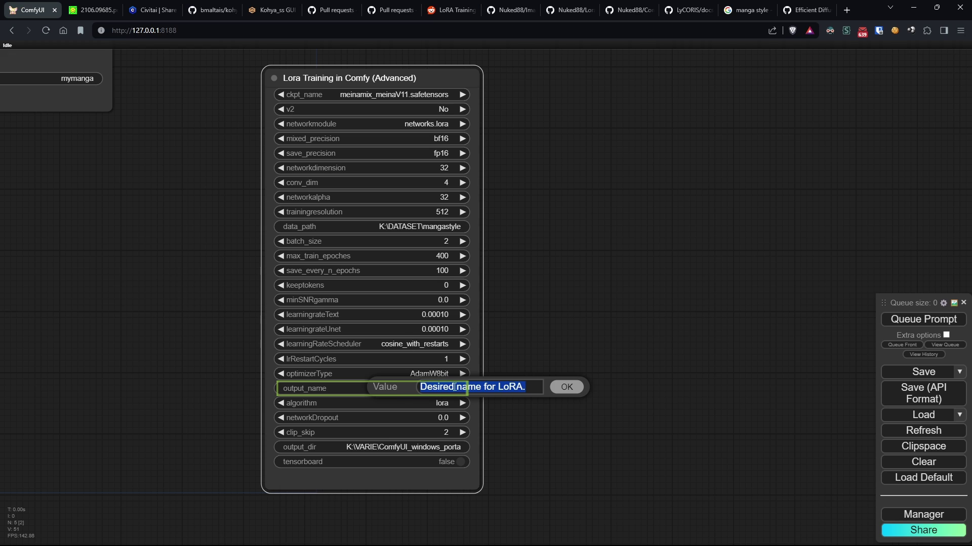
{"action": "type", "text": "mangastyle"}
{"action": "key", "text": "Return"}
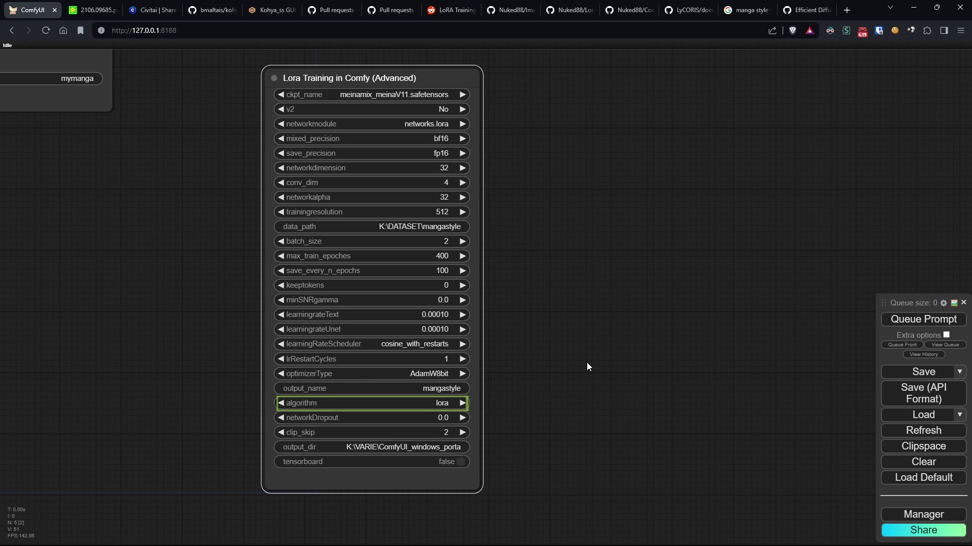
Step: Keep lora as the algorithm and check output_dir and the ComfyUI models folder unchanged
{"action": "left_click", "coordinate": [442, 403]}
{"action": "key", "text": "Tab"}
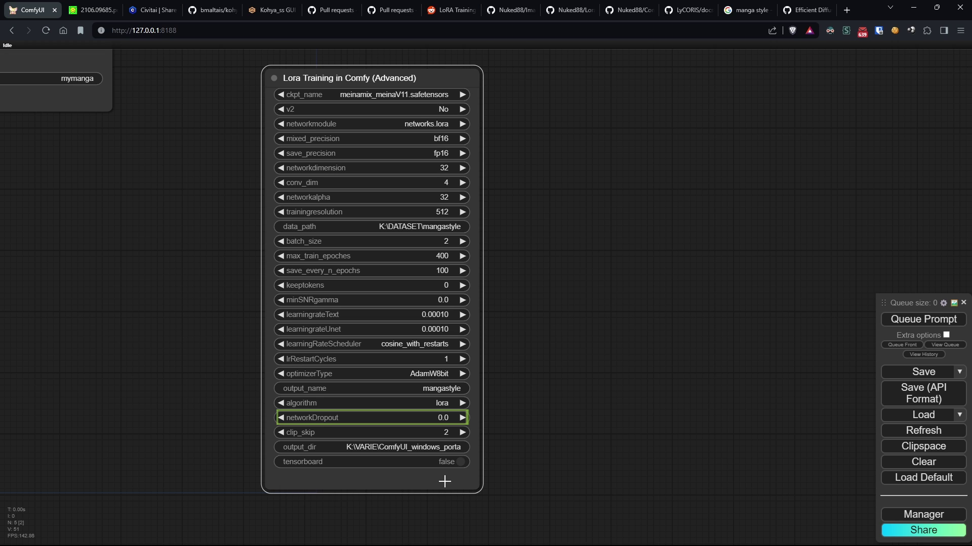
{"action": "key", "text": "Tab"}
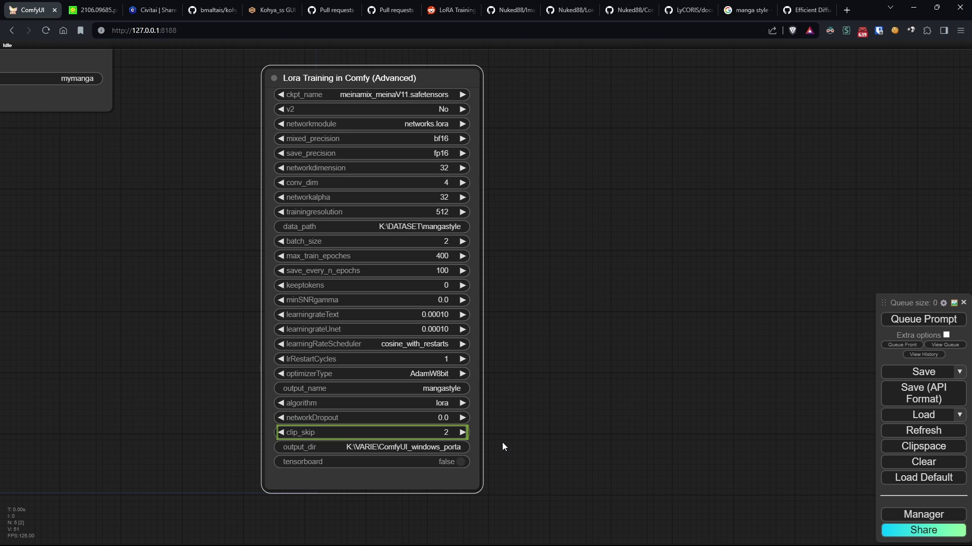
{"action": "key", "text": "Tab"}
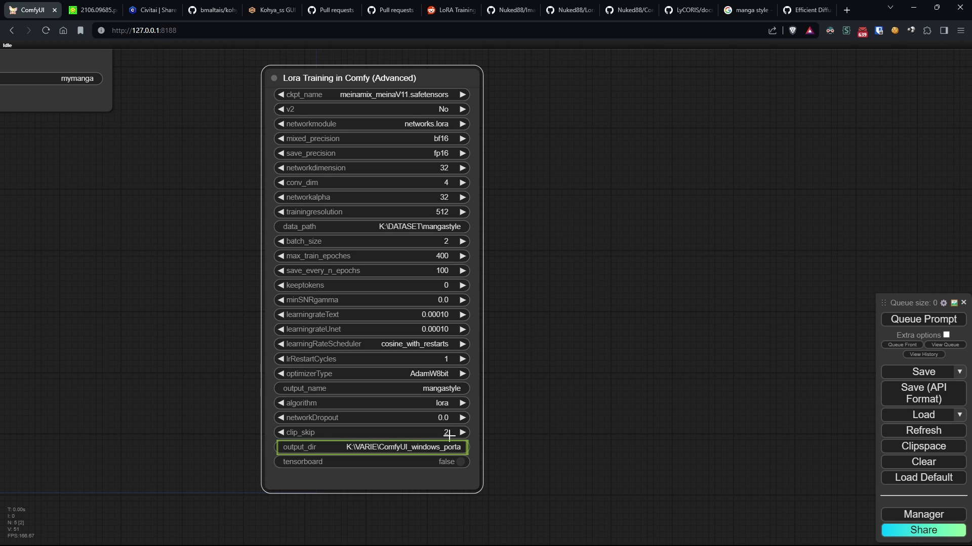
{"action": "left_click", "coordinate": [438, 447]}
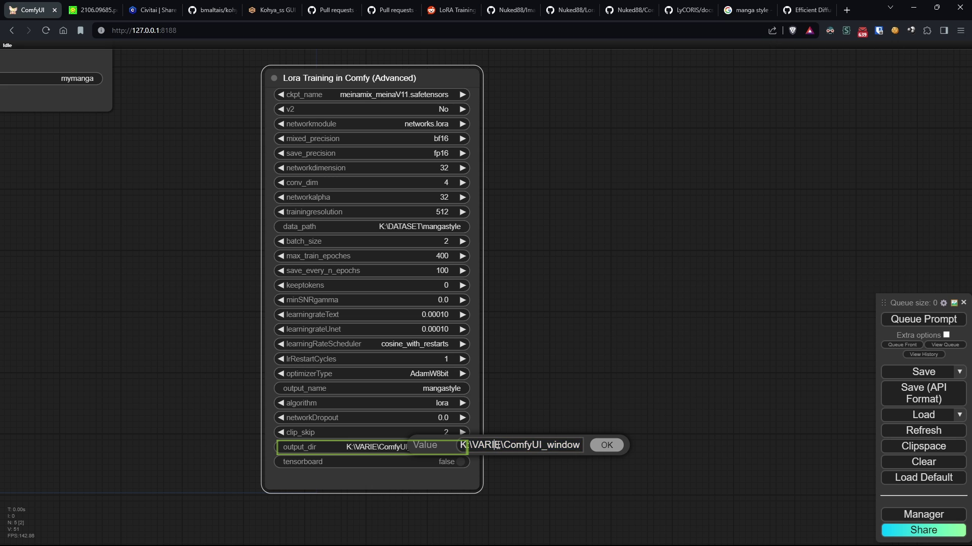
{"action": "left_click", "coordinate": [603, 446]}
{"action": "key", "text": "alt+Tab"}
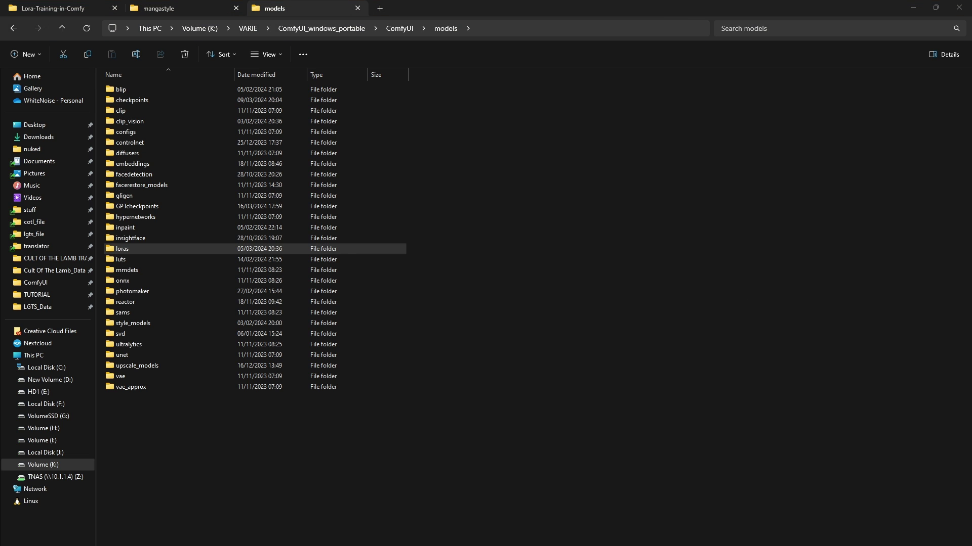
{"action": "key", "text": "alt+Tab"}
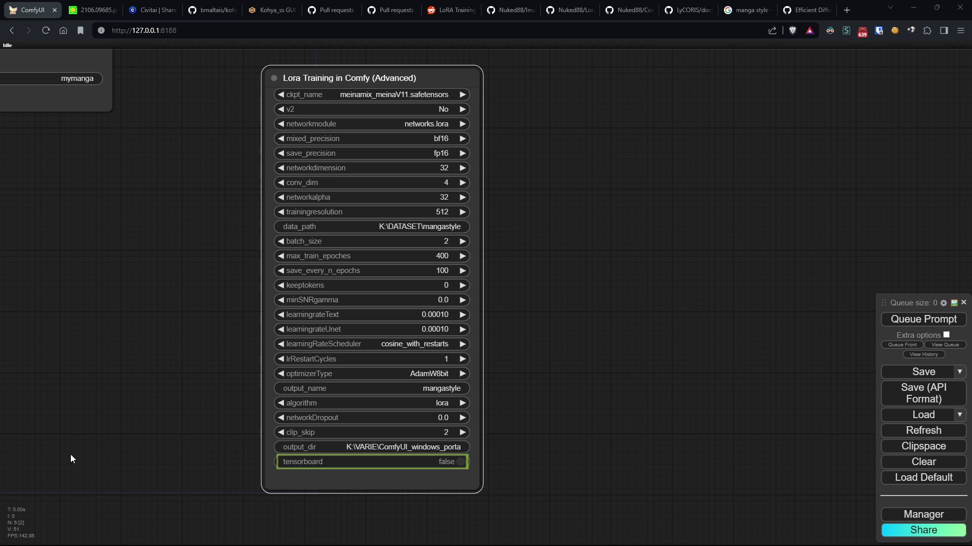
Step: Enable tensorboard and follow the console until mangastyle.safetensors is saved to models\loras
{"action": "left_click", "coordinate": [460, 463]}
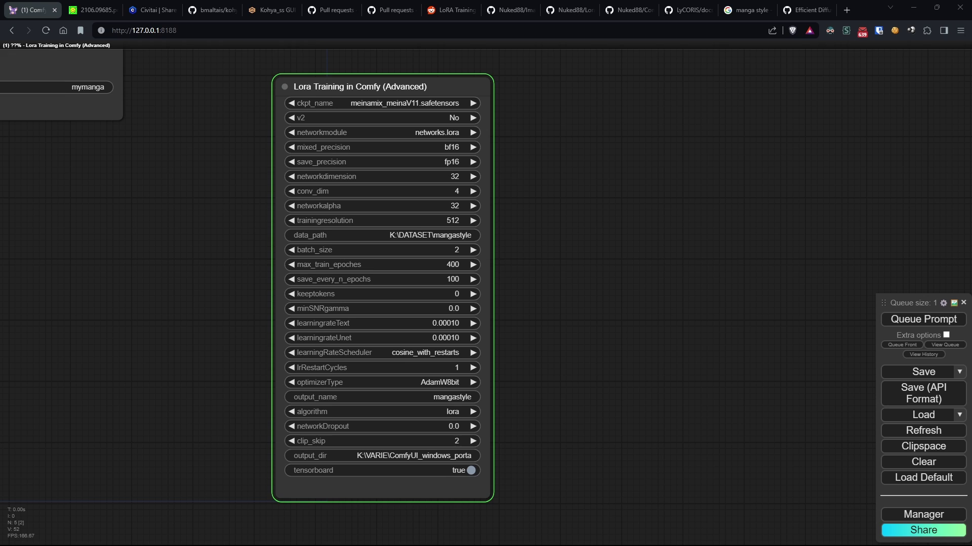
{"action": "key", "text": "alt+Tab"}
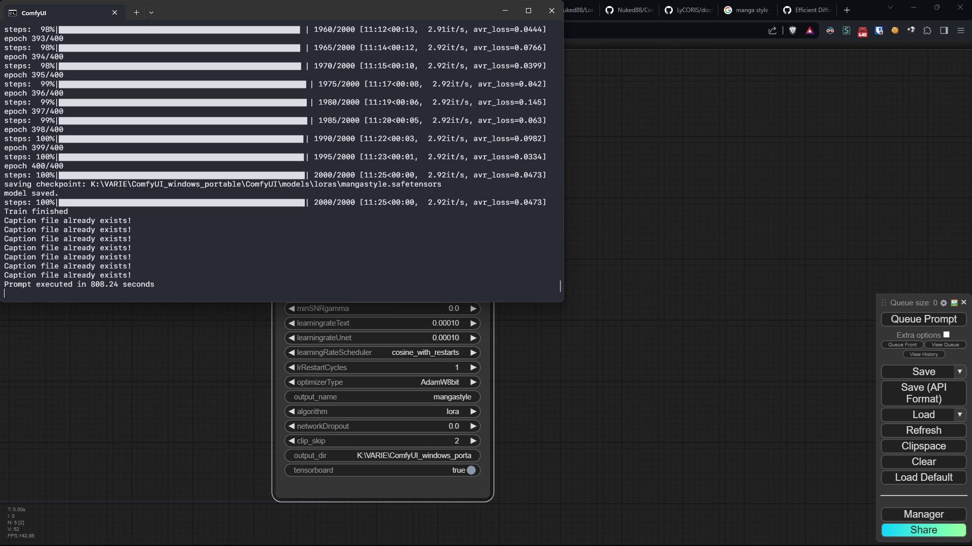
Step: Make room on the canvas and add a Load Checkpoint node
{"action": "left_click", "coordinate": [594, 268]}
{"action": "scroll", "coordinate": [594, 269], "scroll_direction": "down", "scroll_amount": 4}
{"action": "left_click_drag", "start_coordinate": [594, 268], "coordinate": [272, 391]}
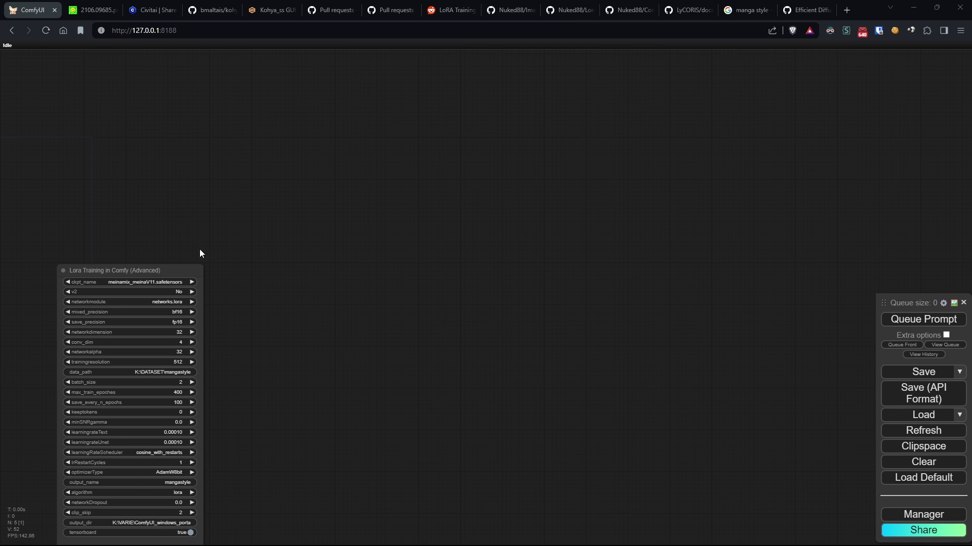
{"action": "left_click_drag", "start_coordinate": [199, 249], "coordinate": [182, 183]}
{"action": "double_click", "coordinate": [304, 178]}
{"action": "type", "text": "load checkpoint"}
{"action": "key", "text": "Return"}
Step: Add a CLIP Set Last Layer node from the checkpoint's CLIP output, placed above it
{"action": "left_click_drag", "start_coordinate": [427, 191], "coordinate": [512, 174]}
{"action": "left_click", "coordinate": [556, 268]}
{"action": "left_click_drag", "start_coordinate": [376, 173], "coordinate": [323, 252]}
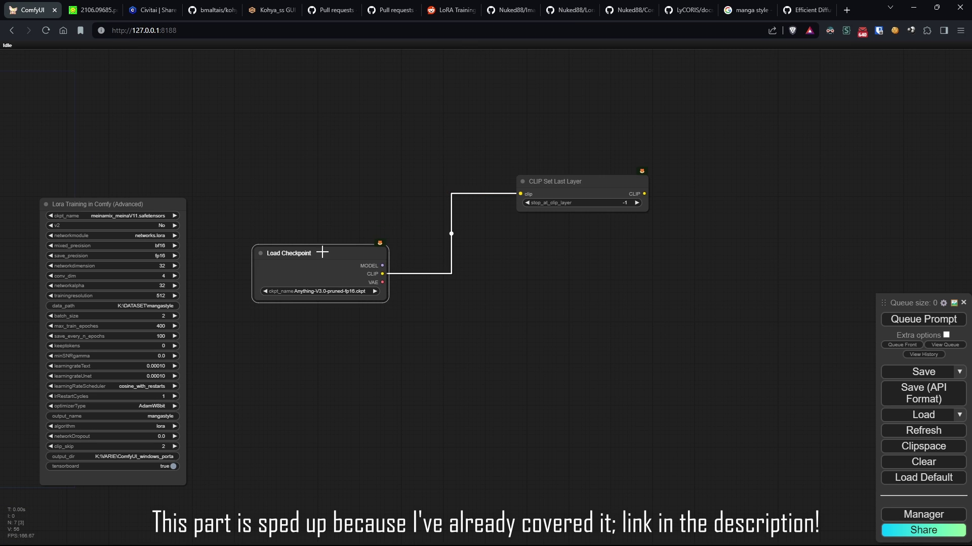
{"action": "left_click_drag", "start_coordinate": [612, 182], "coordinate": [471, 139]}
Step: Add a Load LoRA node using mangastyle, fed by CLIP Set Last Layer and the checkpoint MODEL
{"action": "left_click", "coordinate": [499, 213]}
{"action": "left_click", "coordinate": [537, 181]}
{"action": "left_click", "coordinate": [603, 344]}
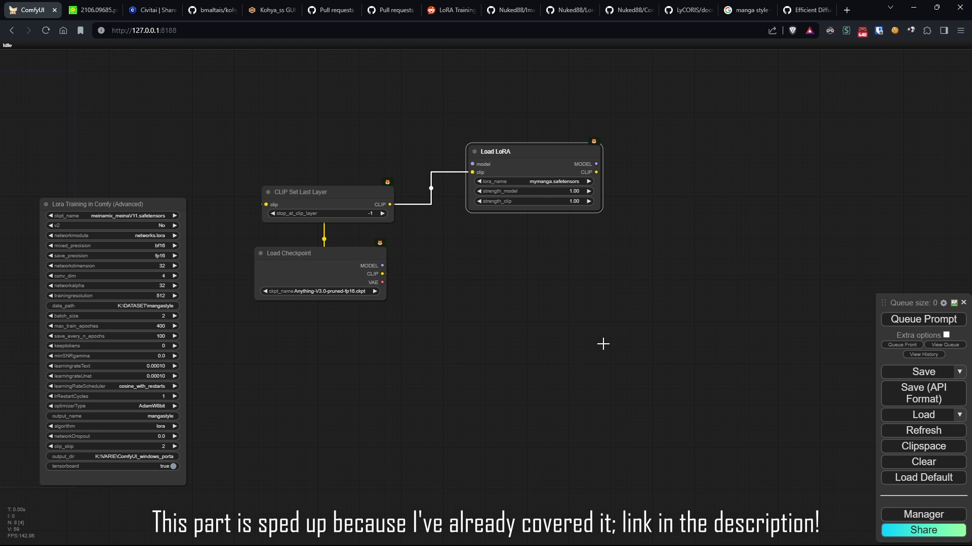
{"action": "left_click", "coordinate": [541, 181]}
{"action": "key", "text": "Delete"}
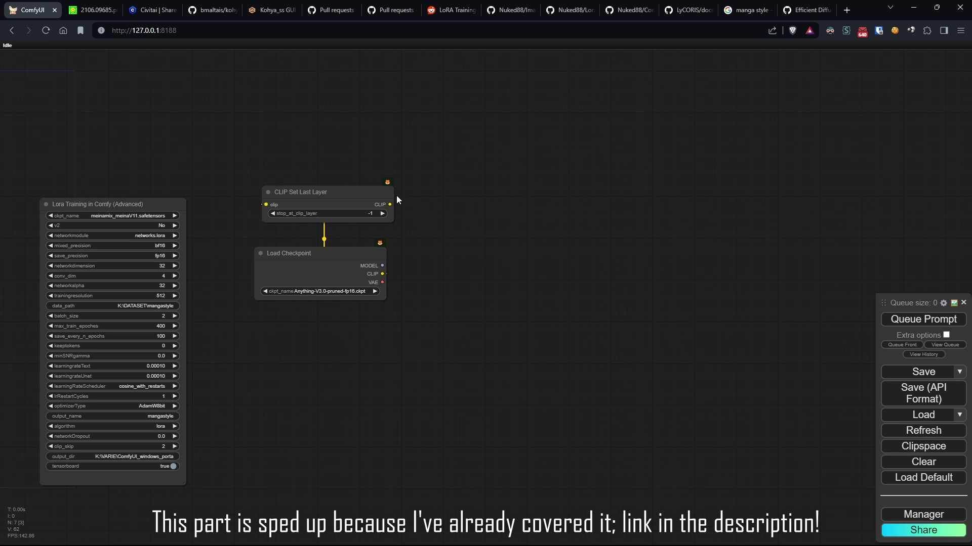
{"action": "left_click_drag", "start_coordinate": [389, 204], "coordinate": [476, 183]}
{"action": "left_click", "coordinate": [485, 244]}
{"action": "left_click", "coordinate": [540, 213]}
{"action": "left_click", "coordinate": [554, 358]}
{"action": "left_click_drag", "start_coordinate": [382, 266], "coordinate": [478, 196]}
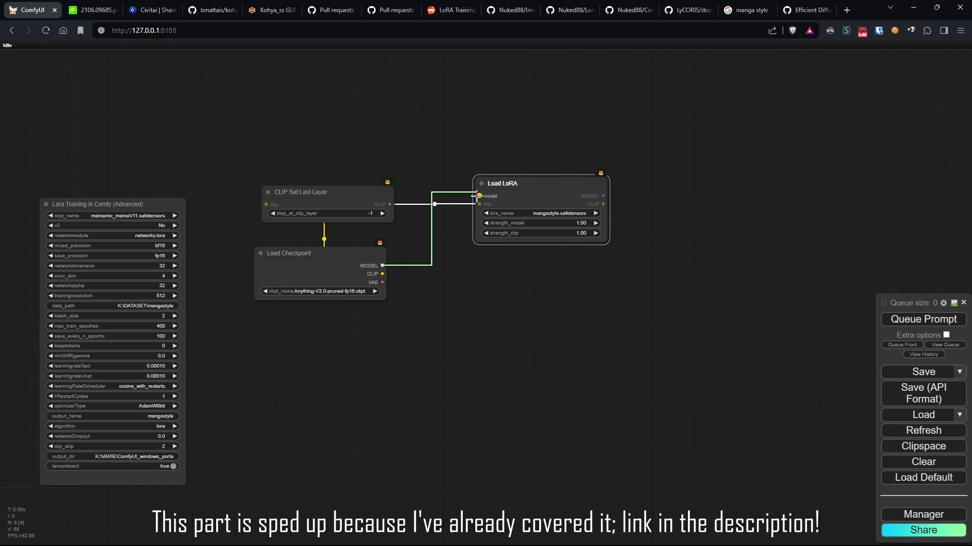
Step: Create two linked CLIP Text Encode prompt nodes from the LoRA's CLIP output
{"action": "left_click_drag", "start_coordinate": [603, 204], "coordinate": [514, 272]}
{"action": "left_click", "coordinate": [395, 280]}
{"action": "left_click_drag", "start_coordinate": [603, 204], "coordinate": [628, 236]}
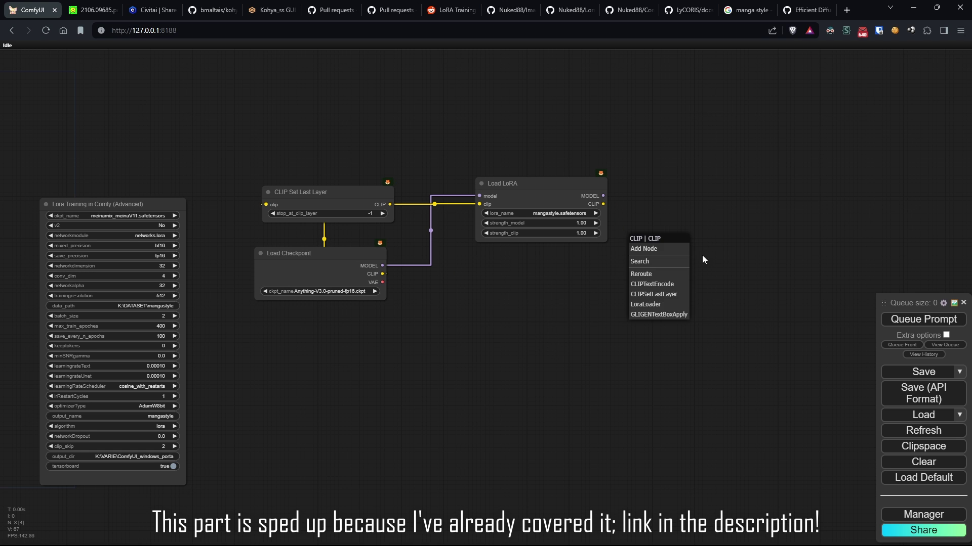
{"action": "left_click", "coordinate": [652, 284]}
{"action": "left_click_drag", "start_coordinate": [658, 354], "coordinate": [283, 328]}
{"action": "key", "text": "ctrl+c"}
{"action": "key", "text": "ctrl+shift+v"}
Step: Colour the positive prompt node green and the negative prompt node red
{"action": "right_click", "coordinate": [319, 216]}
{"action": "left_click", "coordinate": [355, 355]}
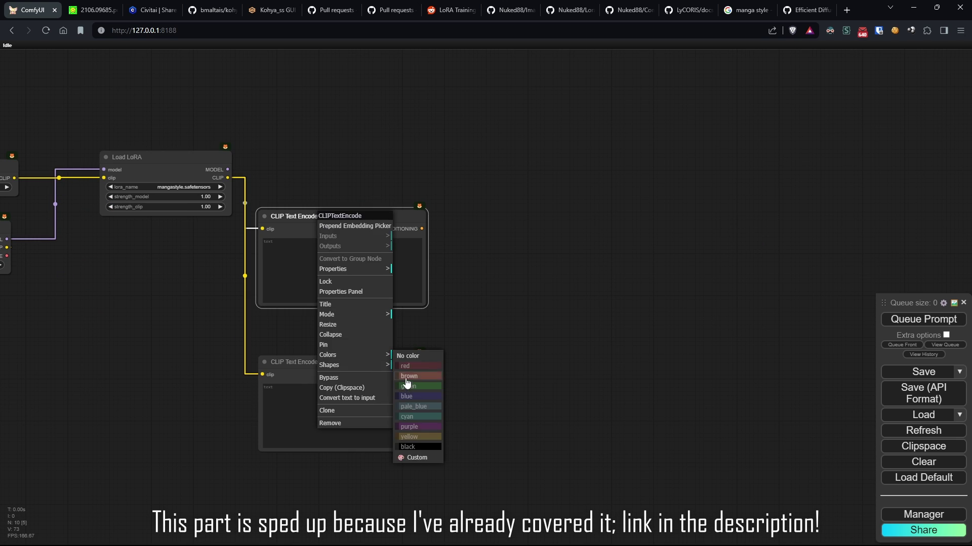
{"action": "left_click", "coordinate": [408, 386]}
{"action": "right_click", "coordinate": [303, 362]}
{"action": "left_click", "coordinate": [394, 370]}
{"action": "left_click_drag", "start_coordinate": [421, 229], "coordinate": [506, 243]}
{"action": "left_click", "coordinate": [547, 223]}
Step: Wire both prompts and the LoRA model into a KSampler with an Empty Latent Image
{"action": "left_click_drag", "start_coordinate": [421, 375], "coordinate": [544, 248]}
{"action": "left_click_drag", "start_coordinate": [227, 170], "coordinate": [544, 231]}
{"action": "left_click_drag", "start_coordinate": [544, 256], "coordinate": [440, 392]}
{"action": "left_click", "coordinate": [461, 420]}
{"action": "left_click_drag", "start_coordinate": [564, 451], "coordinate": [418, 518]}
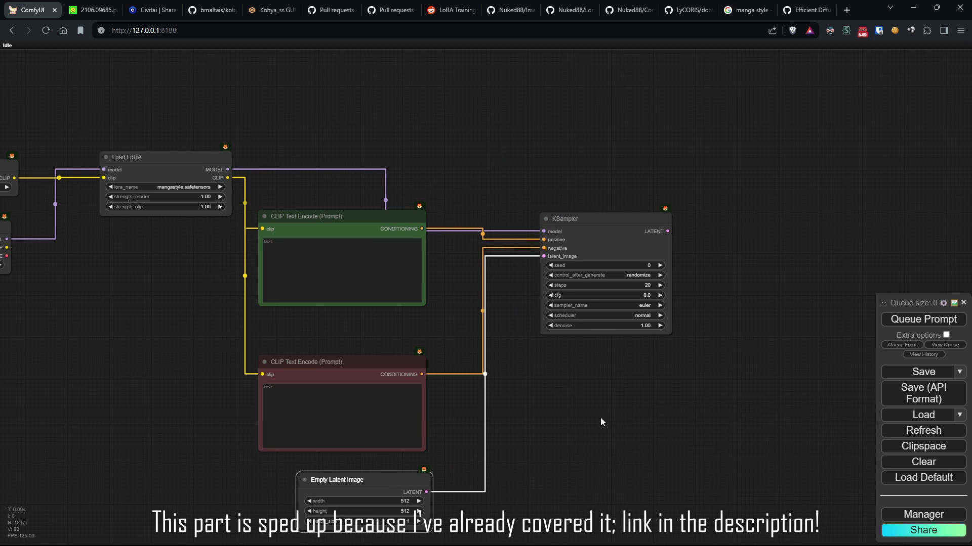
{"action": "left_click_drag", "start_coordinate": [600, 422], "coordinate": [574, 310]}
Step: Duplicate the KSampler below and feed it the checkpoint's MODEL directly
{"action": "key", "text": "ctrl+c"}
{"action": "key", "text": "ctrl+v"}
{"action": "left_click_drag", "start_coordinate": [395, 115], "coordinate": [523, 355]}
{"action": "left_click_drag", "start_coordinate": [395, 261], "coordinate": [522, 363]}
{"action": "left_click_drag", "start_coordinate": [203, 228], "coordinate": [362, 233]}
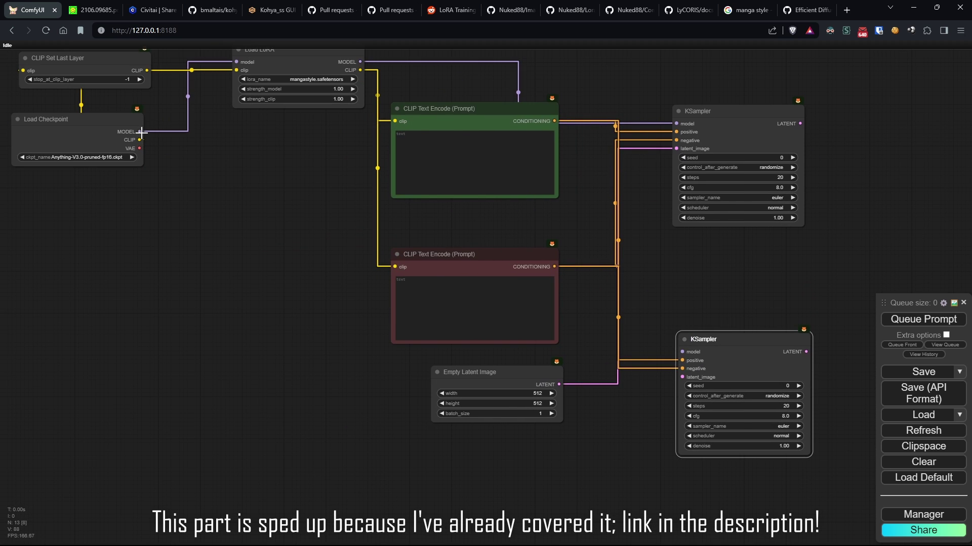
{"action": "left_click_drag", "start_coordinate": [142, 133], "coordinate": [682, 351]}
Step: Paste the manga prompt into the positive prompt node and tidy the prompt layout
{"action": "left_click_drag", "start_coordinate": [552, 248], "coordinate": [484, 225]}
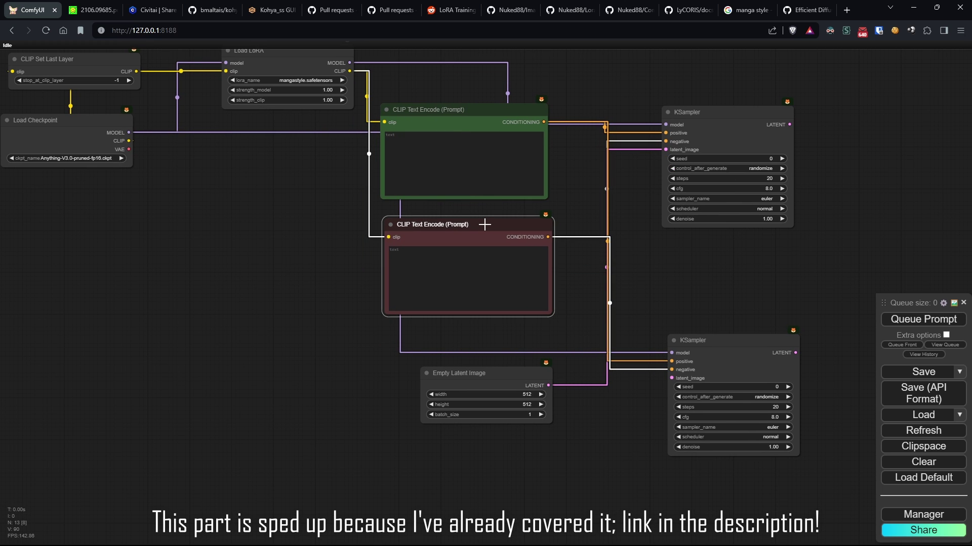
{"action": "left_click_drag", "start_coordinate": [303, 304], "coordinate": [405, 405]}
{"action": "left_click", "coordinate": [572, 212]}
{"action": "key", "text": "ctrl+v"}
{"action": "left_click_drag", "start_coordinate": [536, 329], "coordinate": [537, 265]}
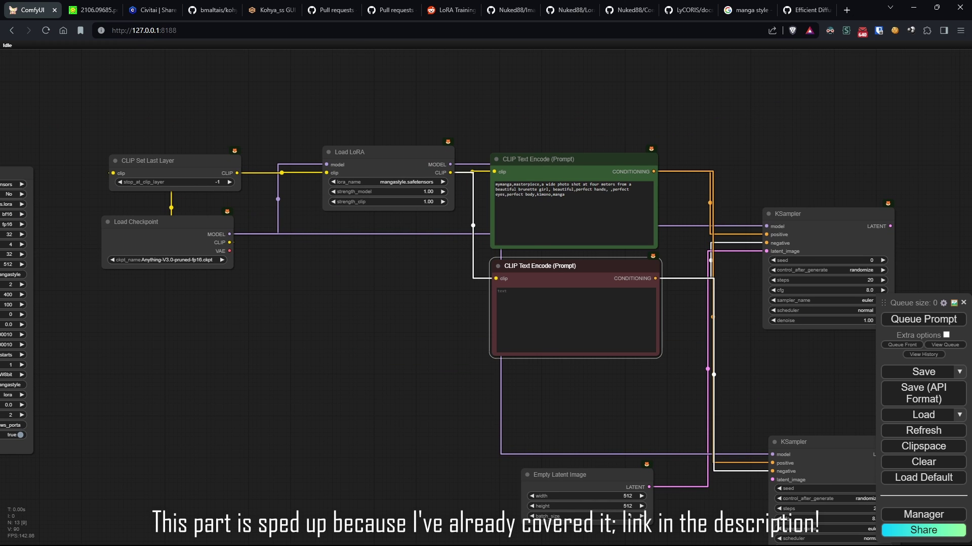
Step: Enter 'lowres, bad anatomy' as the negative prompt
{"action": "left_click", "coordinate": [572, 319]}
{"action": "type", "text": "lowres, bad anatomy"}
{"action": "left_click_drag", "start_coordinate": [660, 357], "coordinate": [645, 306]}
Step: Duplicate the positive and negative prompt nodes, connecting the copies to CLIP Set Last Layer
{"action": "left_click", "coordinate": [556, 159]}
{"action": "key", "text": "ctrl+c"}
{"action": "key", "text": "ctrl+v"}
{"action": "left_click_drag", "start_coordinate": [236, 173], "coordinate": [303, 486]}
{"action": "left_click", "coordinate": [521, 273]}
{"action": "key", "text": "ctrl+c"}
{"action": "key", "text": "ctrl+v"}
{"action": "left_click_drag", "start_coordinate": [349, 152], "coordinate": [137, 88]}
Step: Wire the copied prompts and the Empty Latent Image into the lower KSampler
{"action": "left_click_drag", "start_coordinate": [540, 159], "coordinate": [347, 143]}
{"action": "left_click_drag", "start_coordinate": [540, 265], "coordinate": [352, 251]}
{"action": "left_click_drag", "start_coordinate": [595, 461], "coordinate": [377, 291]}
{"action": "left_click_drag", "start_coordinate": [285, 334], "coordinate": [593, 425]}
{"action": "left_click_drag", "start_coordinate": [270, 452], "coordinate": [593, 433]}
{"action": "left_click_drag", "start_coordinate": [435, 303], "coordinate": [593, 442]}
{"action": "left_click_drag", "start_coordinate": [575, 374], "coordinate": [373, 271]}
Step: Set both KSamplers to 25 steps
{"action": "left_click", "coordinate": [504, 138]}
{"action": "left_click", "coordinate": [506, 373]}
{"action": "left_click_drag", "start_coordinate": [577, 297], "coordinate": [542, 382]}
Step: Add a VAE Decode and a Preview Image after each KSampler
{"action": "left_click_drag", "start_coordinate": [481, 174], "coordinate": [509, 164]}
{"action": "left_click", "coordinate": [537, 217]}
{"action": "left_click_drag", "start_coordinate": [486, 404], "coordinate": [509, 387]}
{"action": "left_click", "coordinate": [538, 439]}
{"action": "left_click_drag", "start_coordinate": [633, 303], "coordinate": [830, 293]}
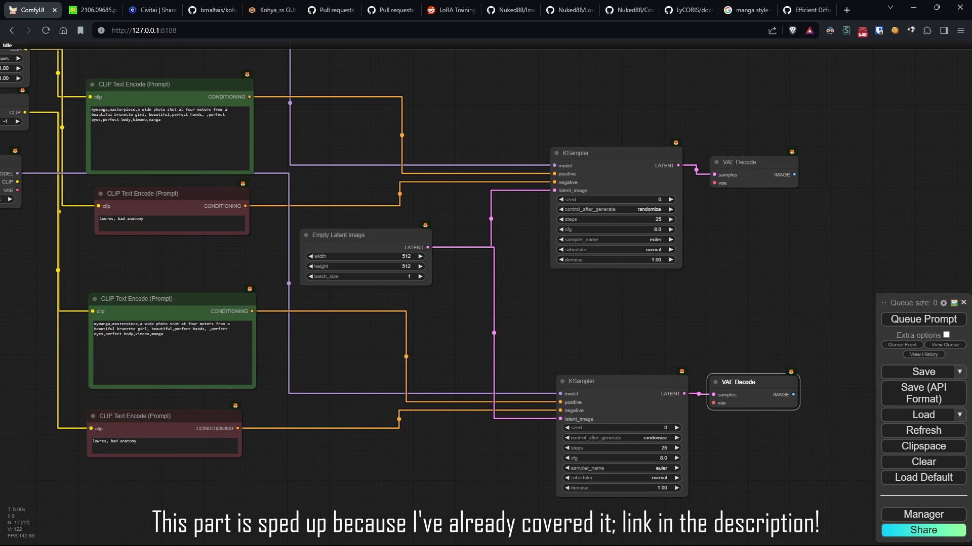
{"action": "left_click_drag", "start_coordinate": [810, 227], "coordinate": [353, 208]}
{"action": "left_click_drag", "start_coordinate": [337, 155], "coordinate": [395, 167]}
{"action": "left_click", "coordinate": [409, 177]}
{"action": "left_click", "coordinate": [419, 363]}
{"action": "left_click_drag", "start_coordinate": [336, 375], "coordinate": [159, 288]}
Step: Set control_after_generate to fixed, checkpoint meinamix_meinaV11.safetensors, and clip layer -2
{"action": "left_click", "coordinate": [425, 156]}
{"action": "left_click", "coordinate": [420, 161]}
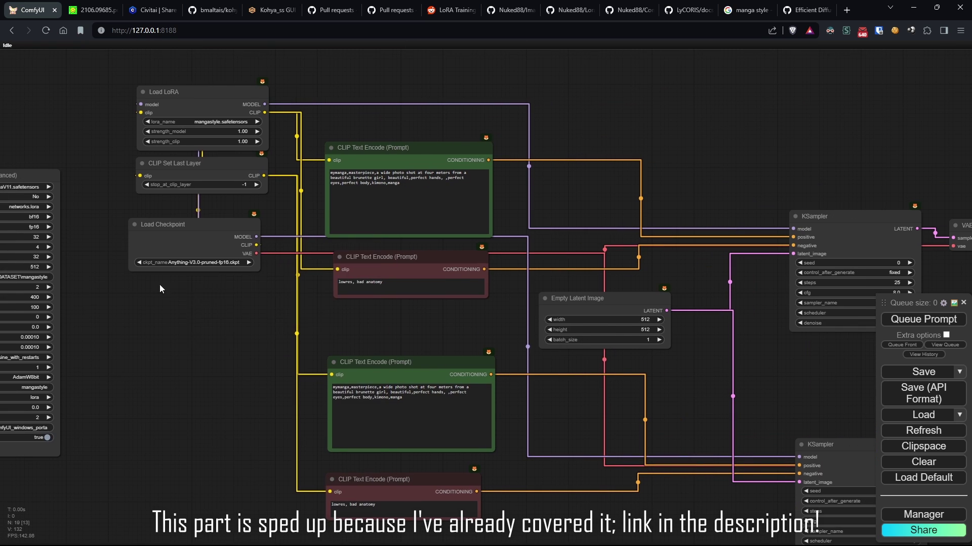
{"action": "left_click", "coordinate": [192, 262]}
{"action": "left_click", "coordinate": [238, 415]}
{"action": "left_click", "coordinate": [147, 185]}
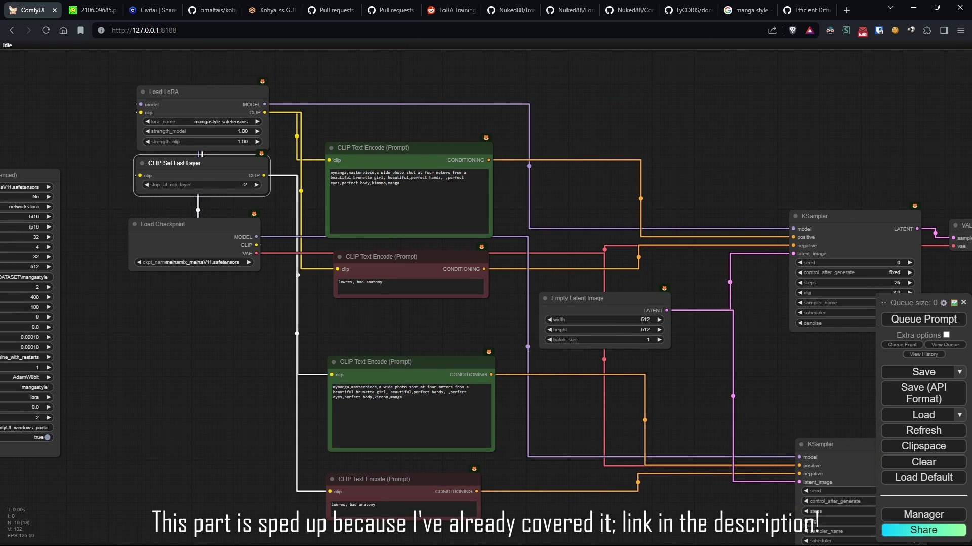
Step: Set the LoRA strength_model to 1.16 and strength_clip to 0.79
{"action": "scroll", "coordinate": [263, 86], "scroll_direction": "up", "scroll_amount": 4}
{"action": "left_click_drag", "start_coordinate": [247, 154], "coordinate": [253, 153]}
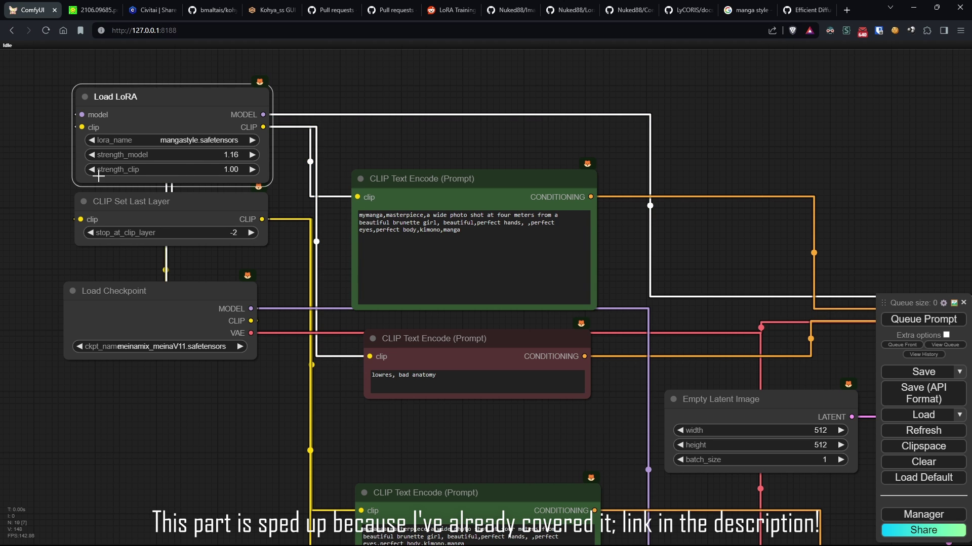
{"action": "left_click_drag", "start_coordinate": [109, 170], "coordinate": [96, 170]}
{"action": "left_click", "coordinate": [252, 169]}
{"action": "left_click", "coordinate": [252, 169]}
{"action": "left_click", "coordinate": [252, 170]}
{"action": "left_click", "coordinate": [252, 169]}
Step: Queue the workflow to generate both images, then bring samplers and previews into view
{"action": "key", "text": "ctrl+Return"}
{"action": "scroll", "coordinate": [389, 100], "scroll_direction": "down", "scroll_amount": 2}
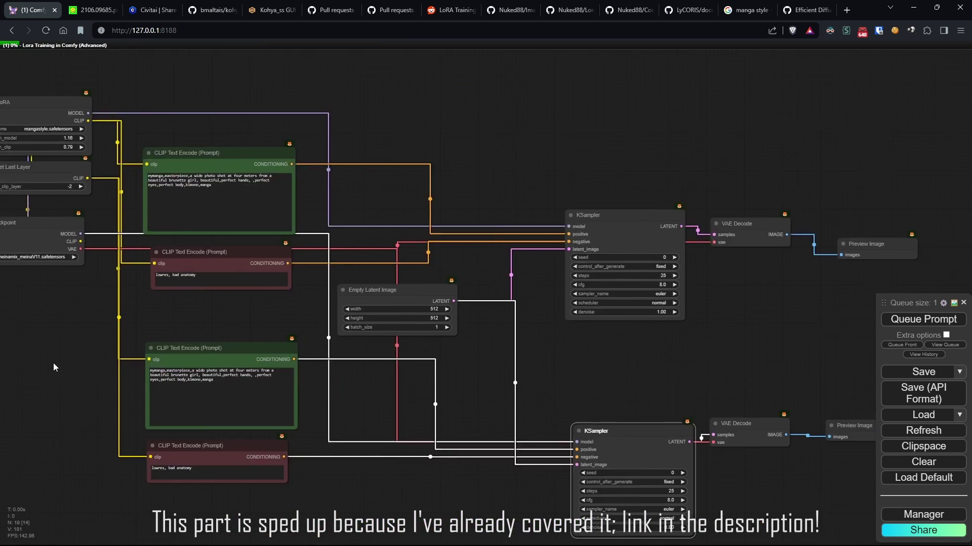
{"action": "left_click_drag", "start_coordinate": [56, 368], "coordinate": [183, 355]}
{"action": "scroll", "coordinate": [107, 286], "scroll_direction": "up", "scroll_amount": 2}
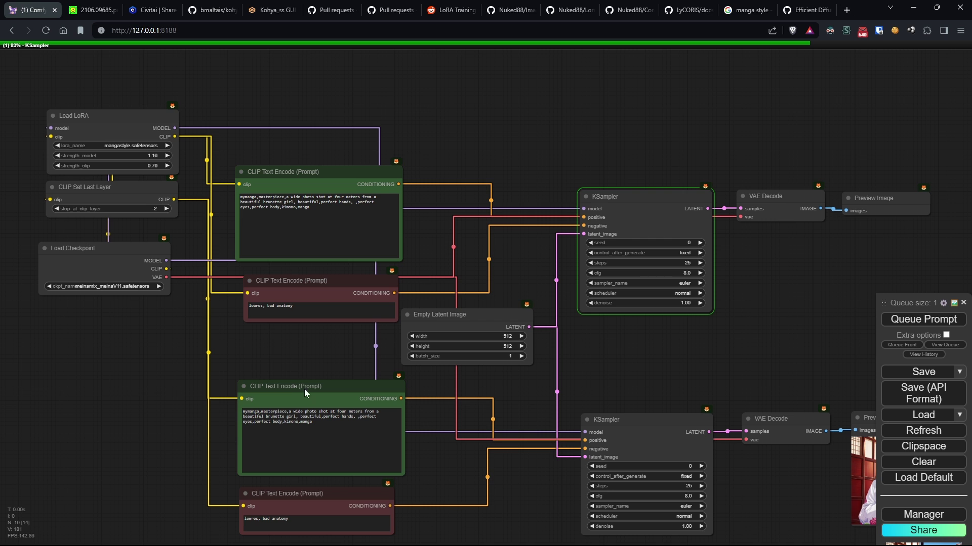
{"action": "left_click_drag", "start_coordinate": [812, 128], "coordinate": [399, 87]}
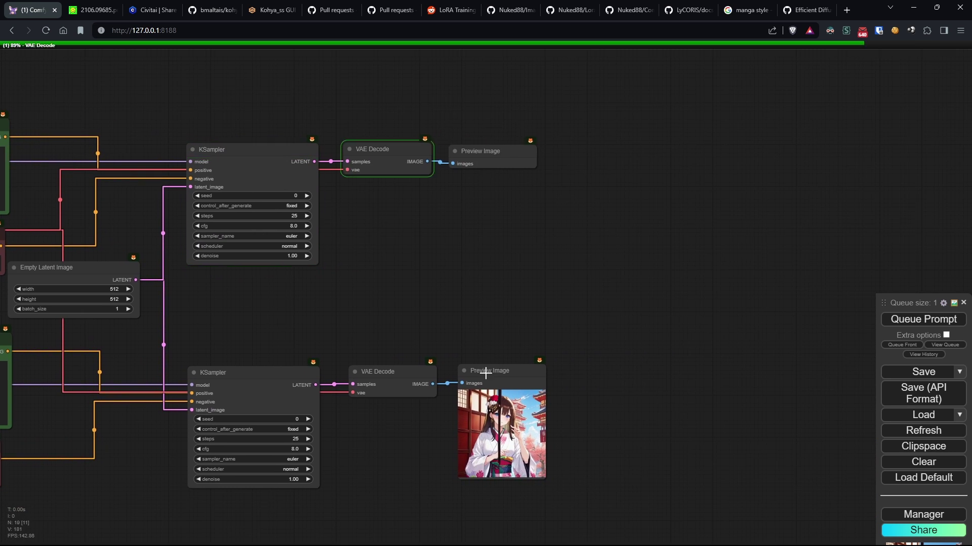
Step: Place the two preview nodes side by side and enlarge both
{"action": "left_click_drag", "start_coordinate": [486, 374], "coordinate": [568, 147]}
{"action": "left_click_drag", "start_coordinate": [630, 252], "coordinate": [688, 311]}
{"action": "left_click_drag", "start_coordinate": [538, 258], "coordinate": [657, 380]}
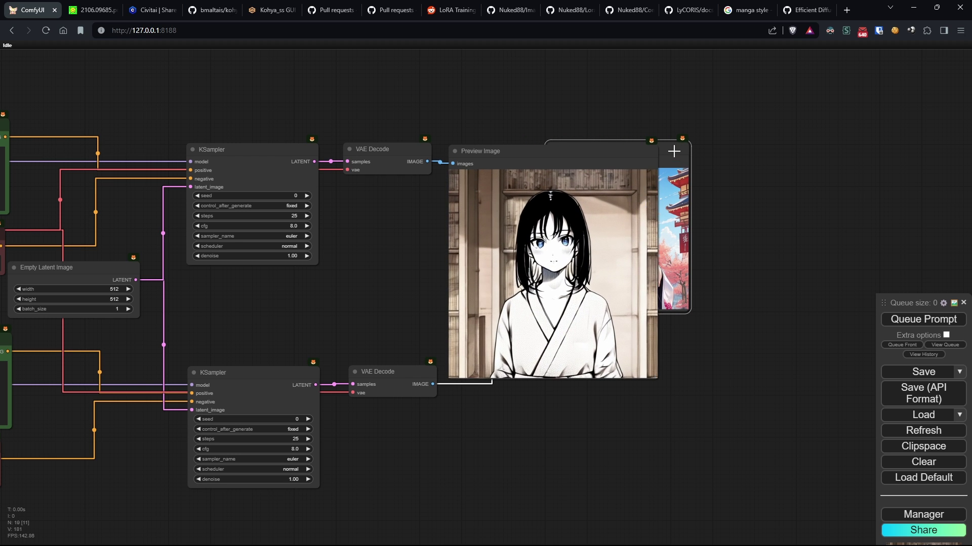
{"action": "left_click_drag", "start_coordinate": [673, 151], "coordinate": [788, 151]}
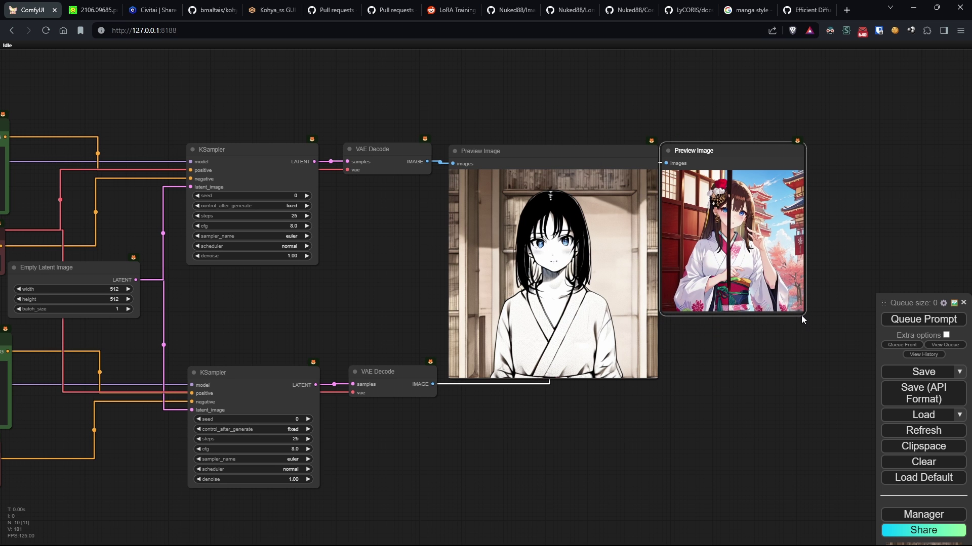
{"action": "left_click_drag", "start_coordinate": [800, 312], "coordinate": [877, 393]}
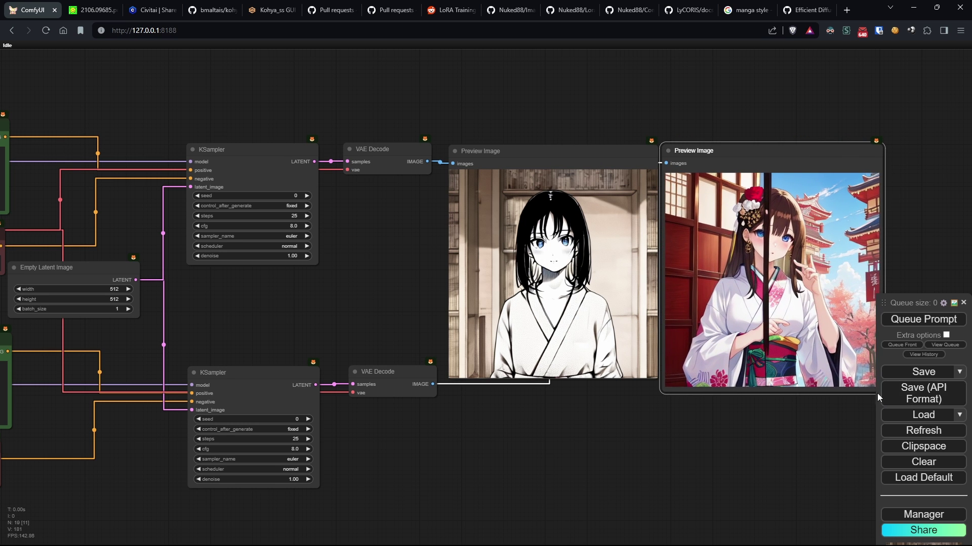
{"action": "scroll", "coordinate": [732, 460], "scroll_direction": "up", "scroll_amount": 3}
{"action": "left_click_drag", "start_coordinate": [685, 445], "coordinate": [642, 457]}
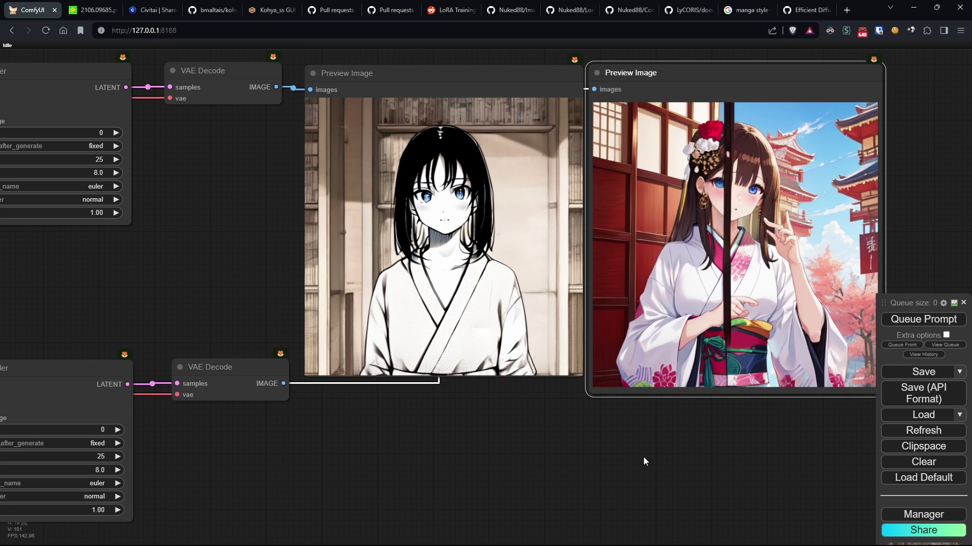
Step: Pan around the graph to inspect the loaders, KSampler values and both preview images
{"action": "left_click_drag", "start_coordinate": [643, 457], "coordinate": [515, 508]}
{"action": "scroll", "coordinate": [491, 509], "scroll_direction": "up", "scroll_amount": 3}
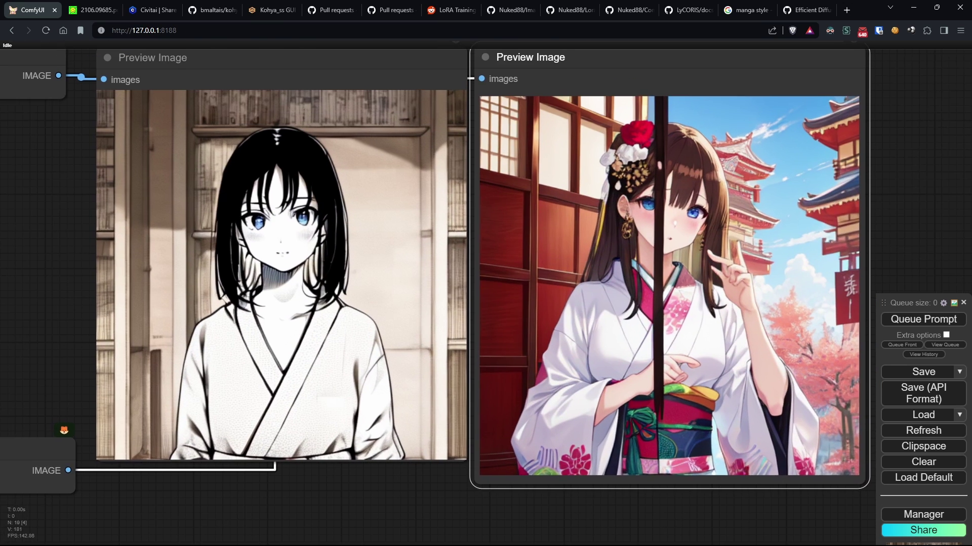
{"action": "scroll", "coordinate": [422, 488], "scroll_direction": "down", "scroll_amount": 1}
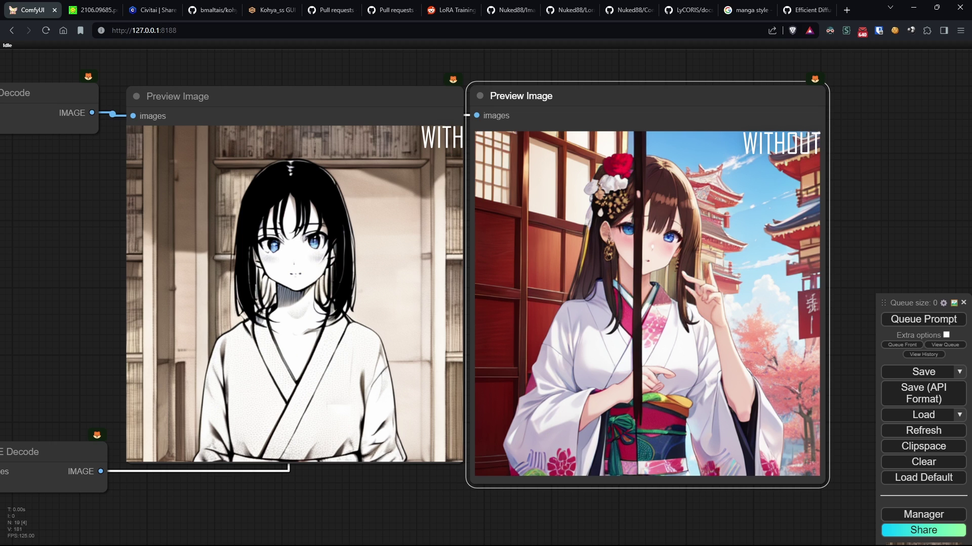
{"action": "scroll", "coordinate": [10, 282], "scroll_direction": "down", "scroll_amount": 1}
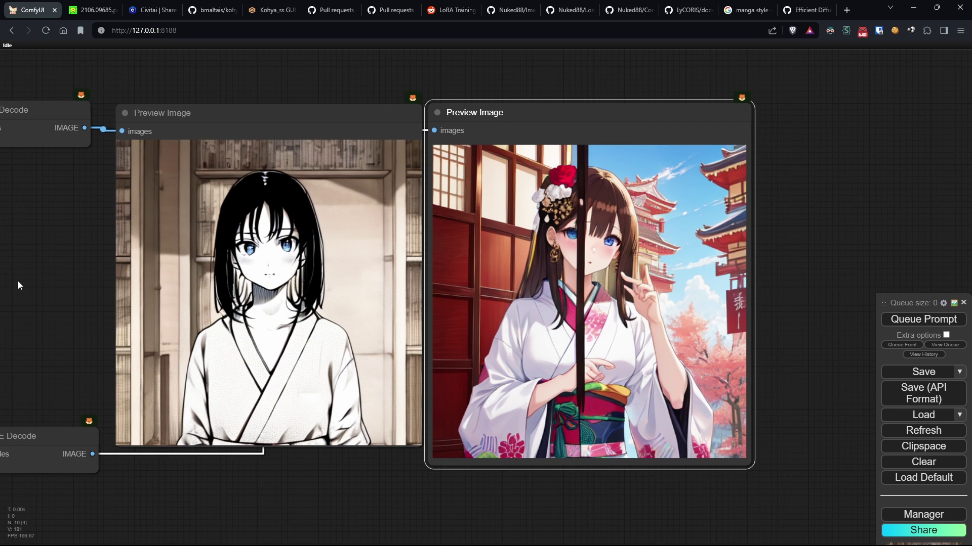
{"action": "left_click_drag", "start_coordinate": [18, 281], "coordinate": [121, 282]}
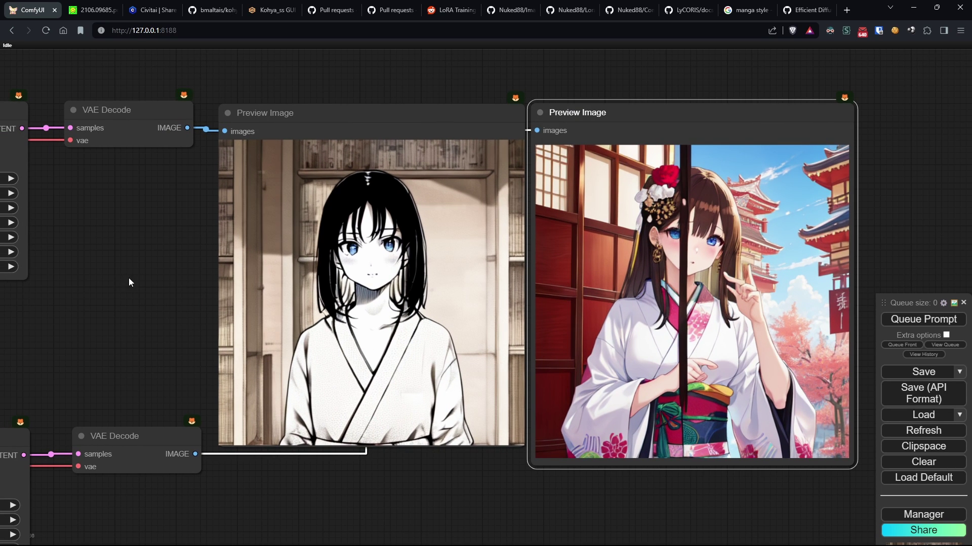
{"action": "left_click_drag", "start_coordinate": [129, 278], "coordinate": [336, 287]}
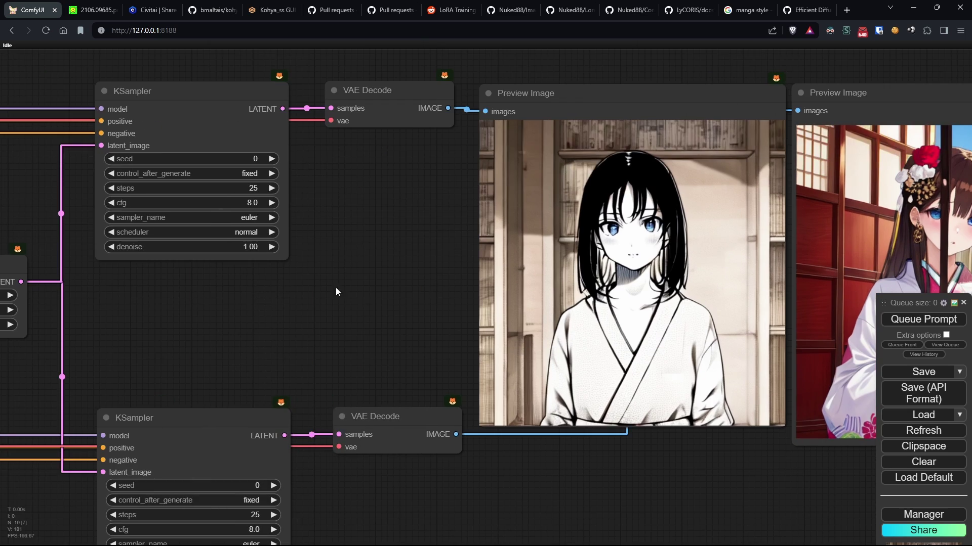
{"action": "scroll", "coordinate": [262, 309], "scroll_direction": "down", "scroll_amount": 3}
{"action": "left_click_drag", "start_coordinate": [261, 309], "coordinate": [520, 283]}
{"action": "left_click_drag", "start_coordinate": [142, 285], "coordinate": [369, 363]}
{"action": "scroll", "coordinate": [271, 224], "scroll_direction": "up", "scroll_amount": 4}
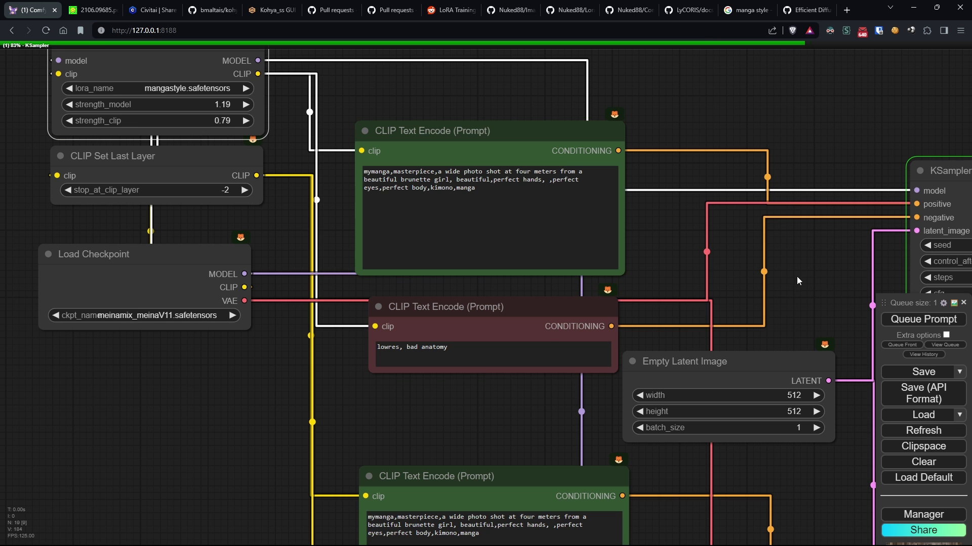
{"action": "left_click_drag", "start_coordinate": [797, 278], "coordinate": [163, 285]}
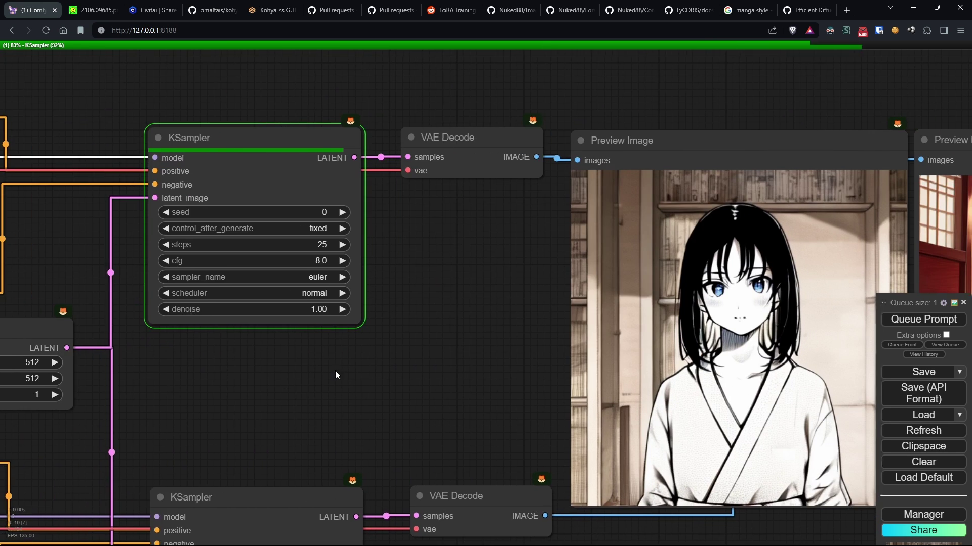
{"action": "left_click_drag", "start_coordinate": [335, 371], "coordinate": [107, 306]}
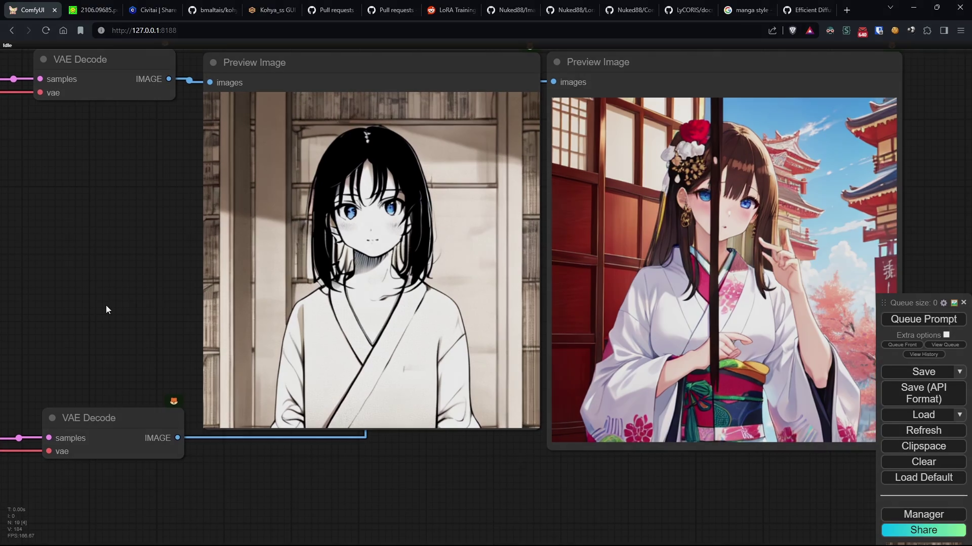